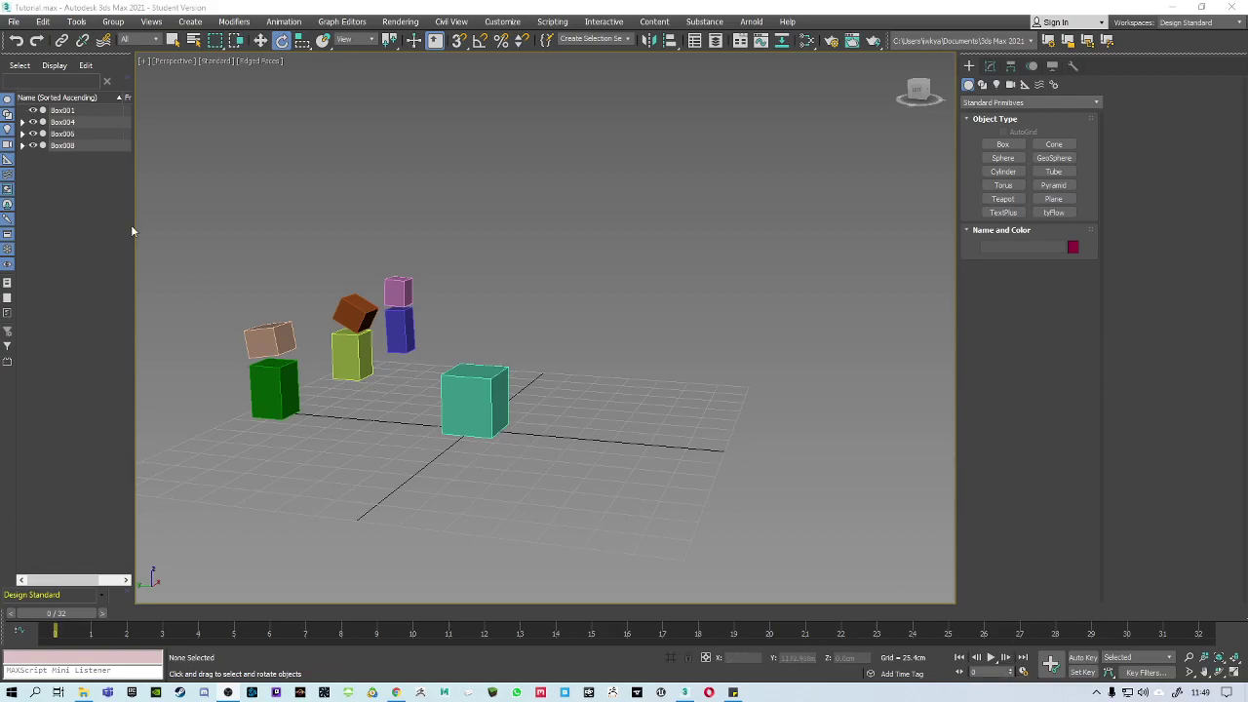
Turn on Auto Key and select the dark green box at frame 0 for moving.
left_click(1082, 657)
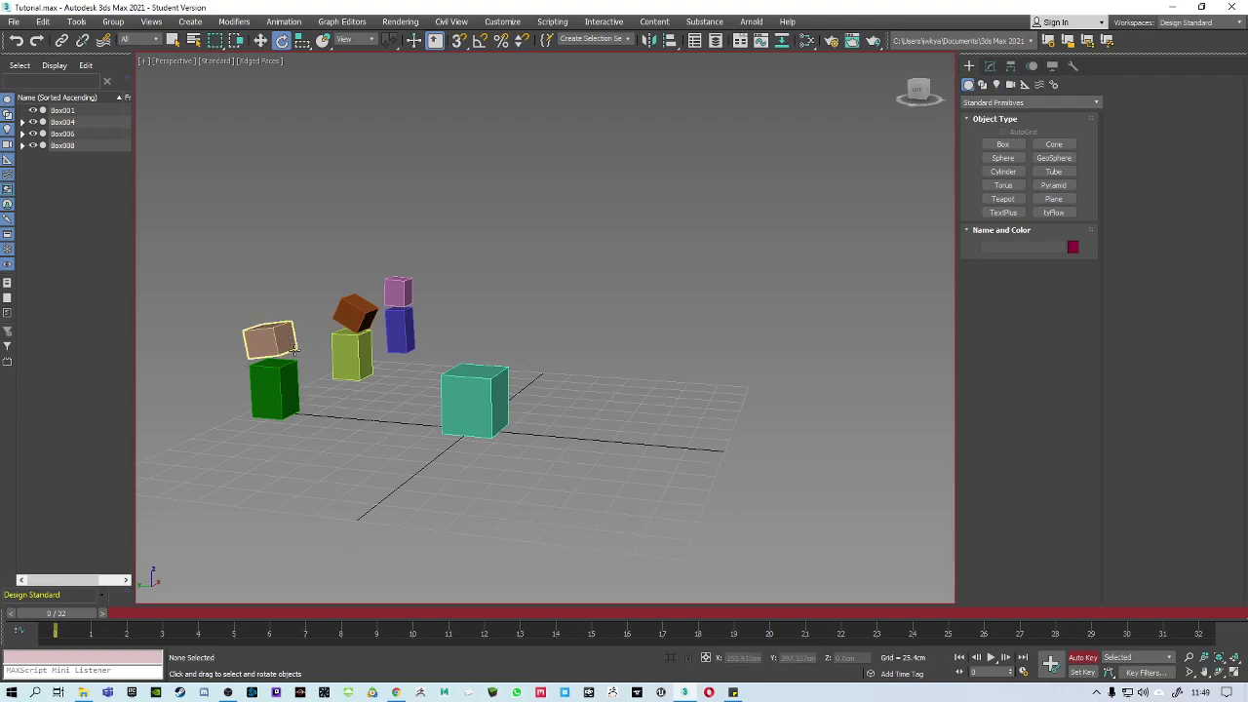
mouse_move(78, 612)
left_mouse_down()
mouse_move(410, 614)
mouse_move(261, 628)
mouse_move(403, 631)
mouse_move(363, 632)
mouse_move(311, 610)
mouse_move(60, 611)
left_mouse_up()
left_click(360, 356)
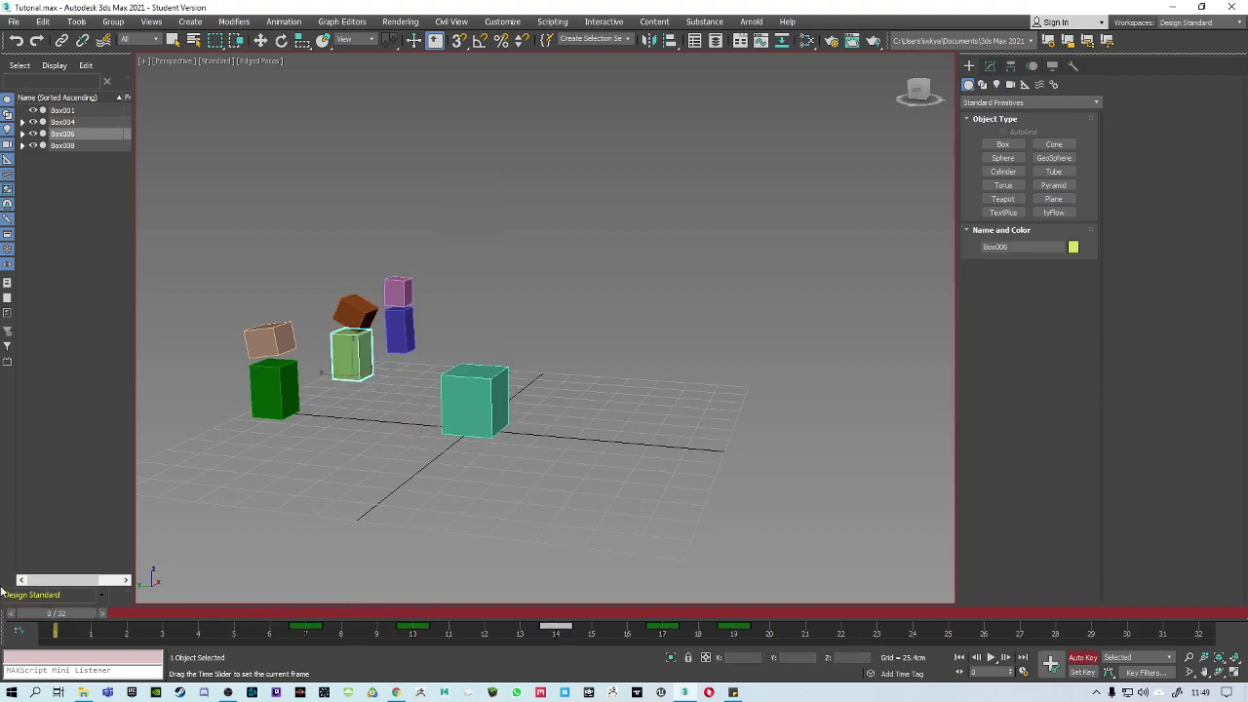
key("e")
left_click(285, 384)
middle_click_drag(336, 386, 344, 392)
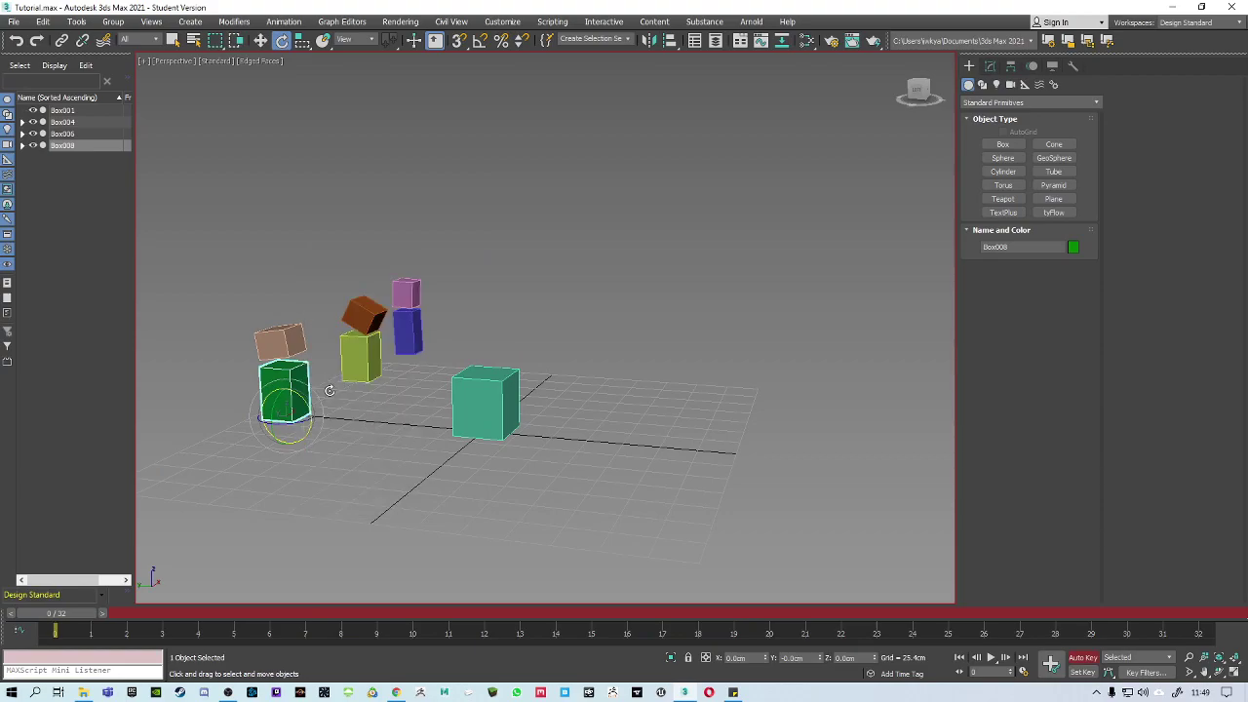
key("w")
Set the track bar filter to show all keys.
right_click(355, 632)
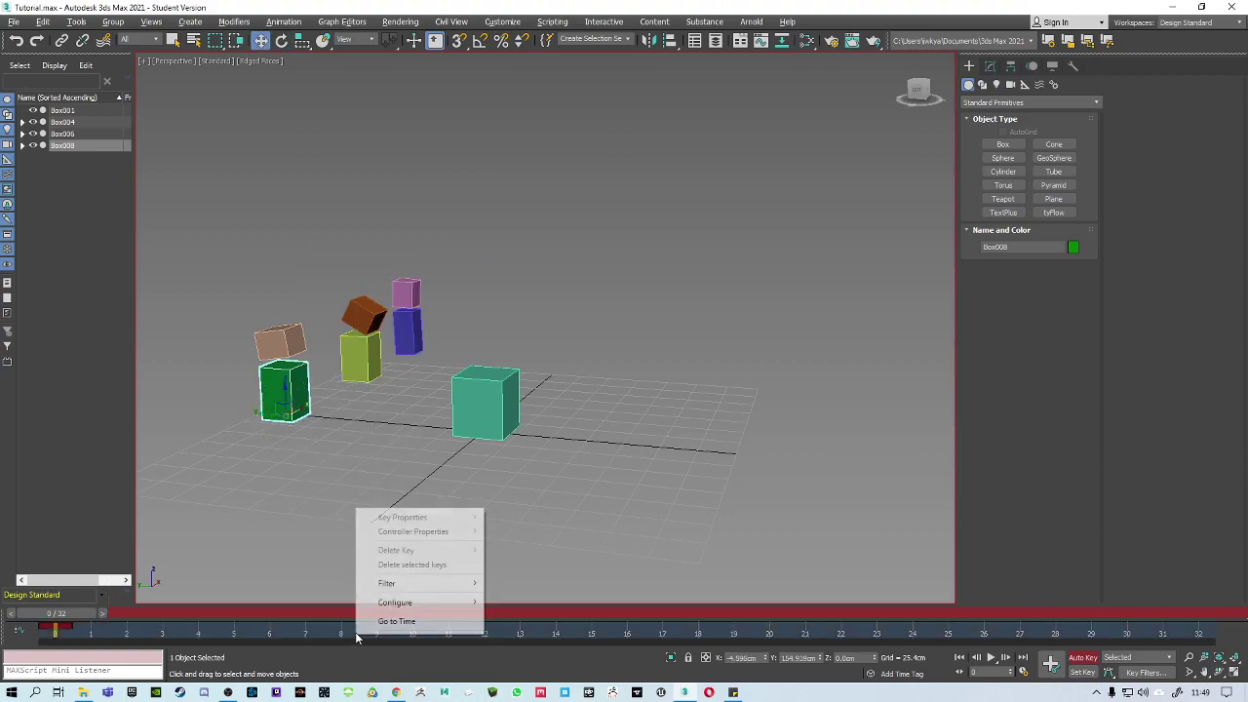
mouse_move(419, 591)
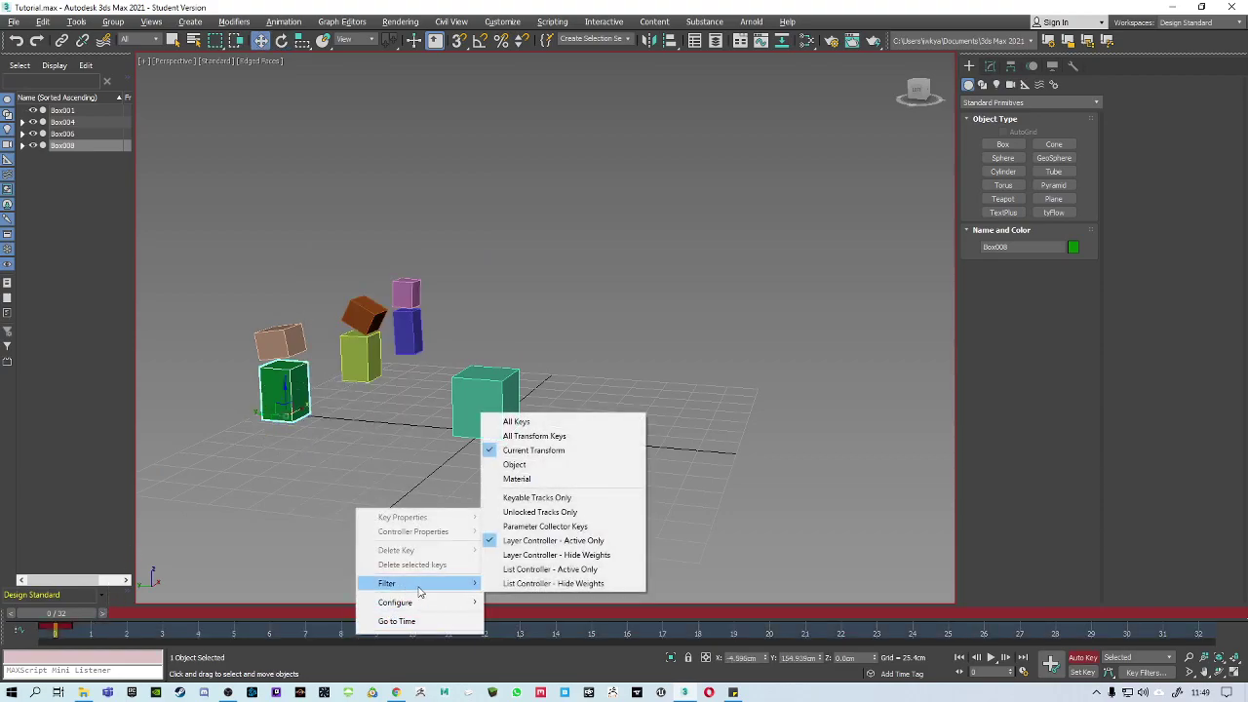
left_click(524, 423)
mouse_move(75, 615)
left_mouse_down()
mouse_move(183, 611)
mouse_move(68, 599)
left_mouse_up()
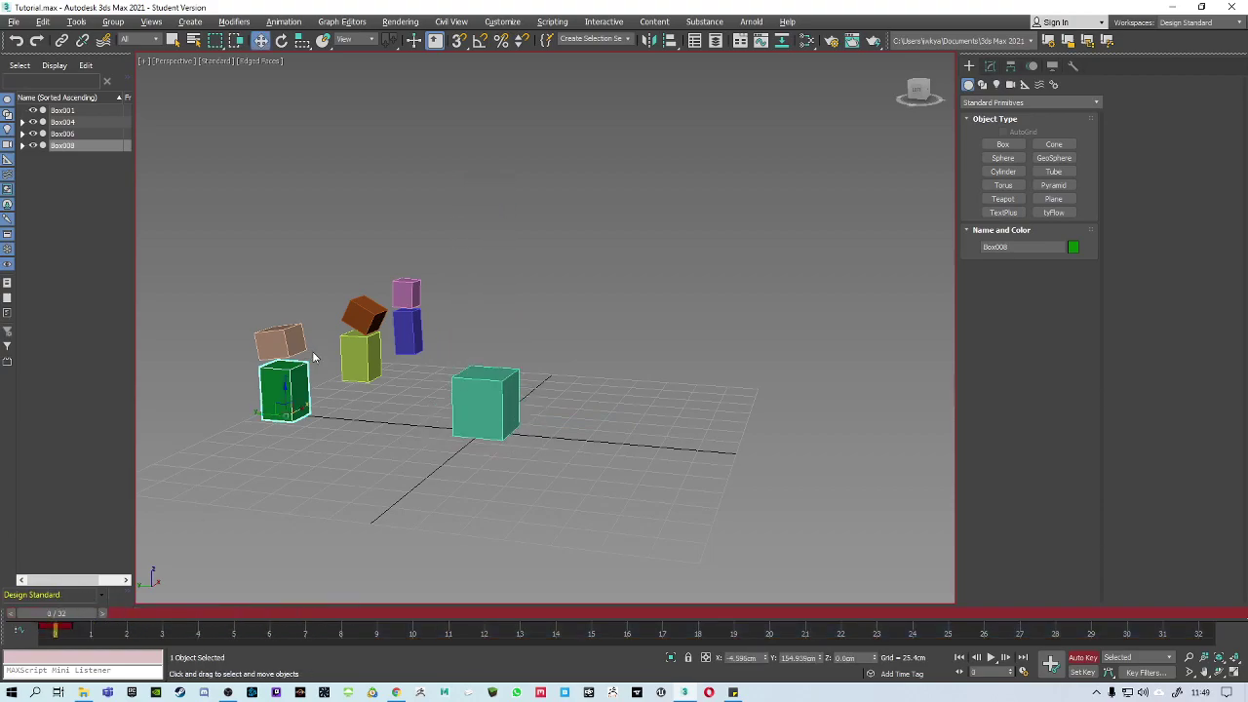
Copy the green box's key from frame 0 to frame 7.
middle_click_drag(224, 469, 250, 465)
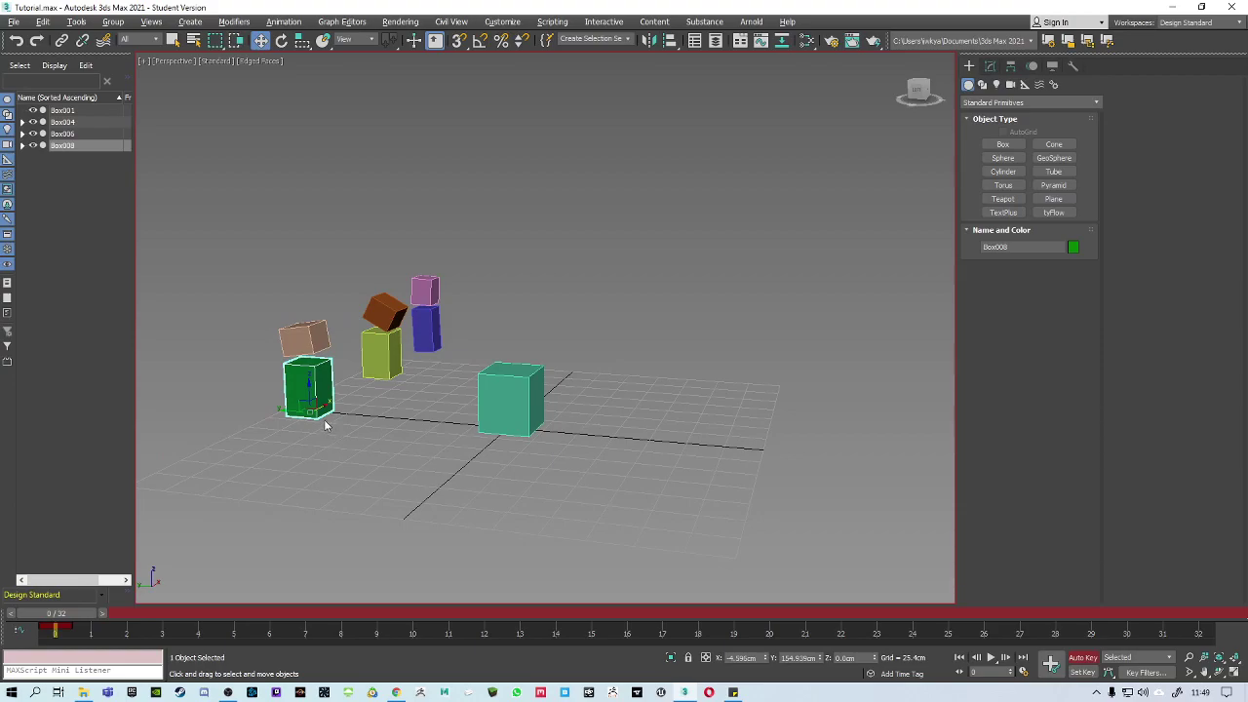
mouse_move(77, 619)
left_mouse_down()
mouse_move(312, 634)
mouse_move(82, 611)
left_mouse_up()
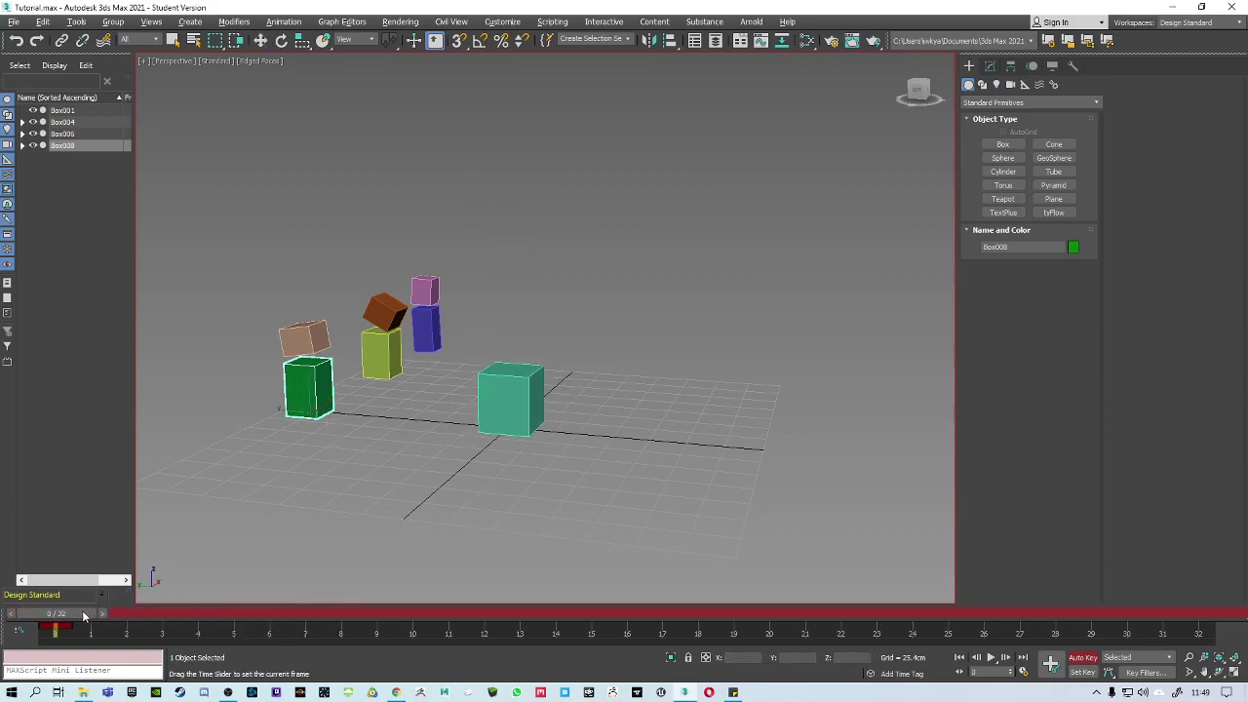
key("w")
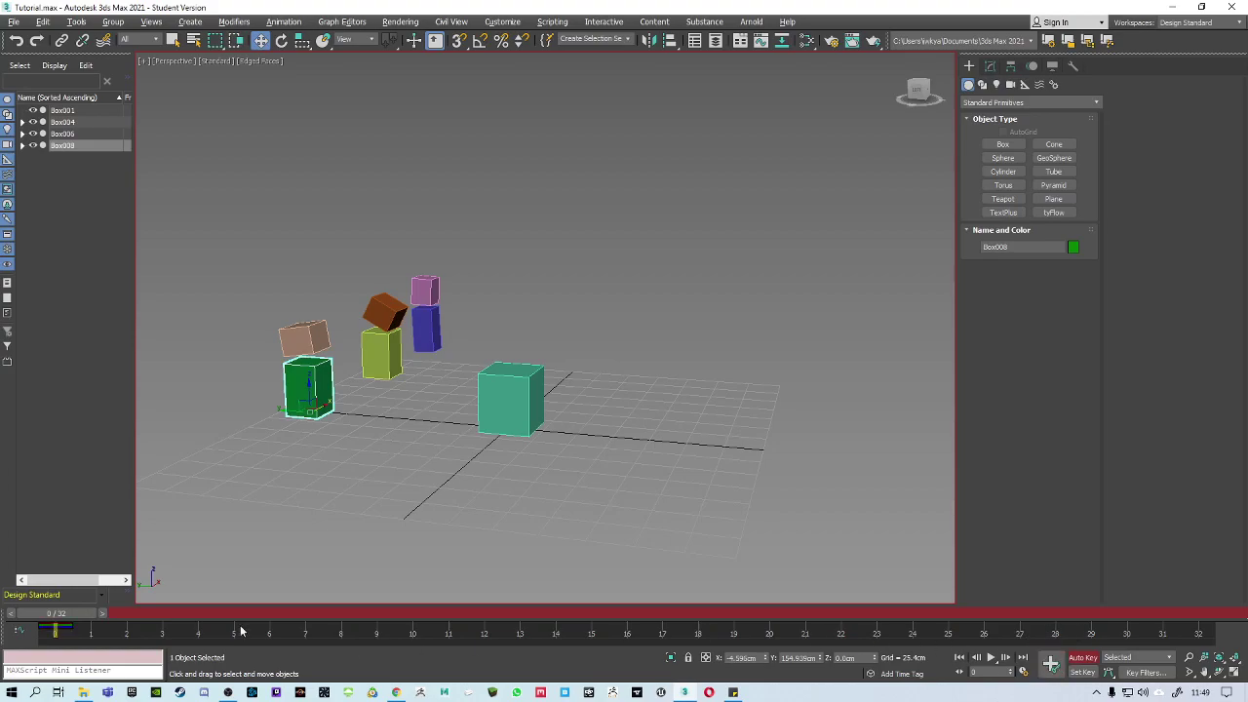
left_click_drag(56, 632, 293, 634, "shift")
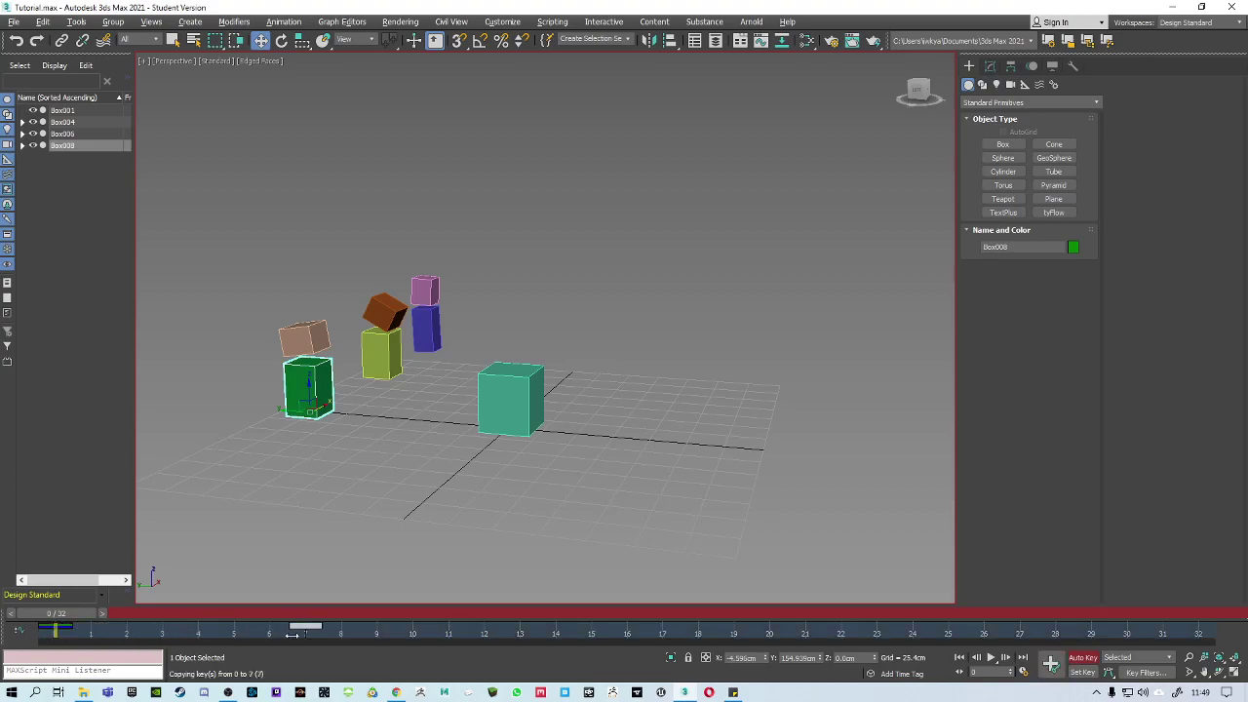
Scrub to frame 14 and select the teal box to examine its motion and keys.
left_click_drag(64, 614, 560, 619)
key("w")
left_click(508, 232)
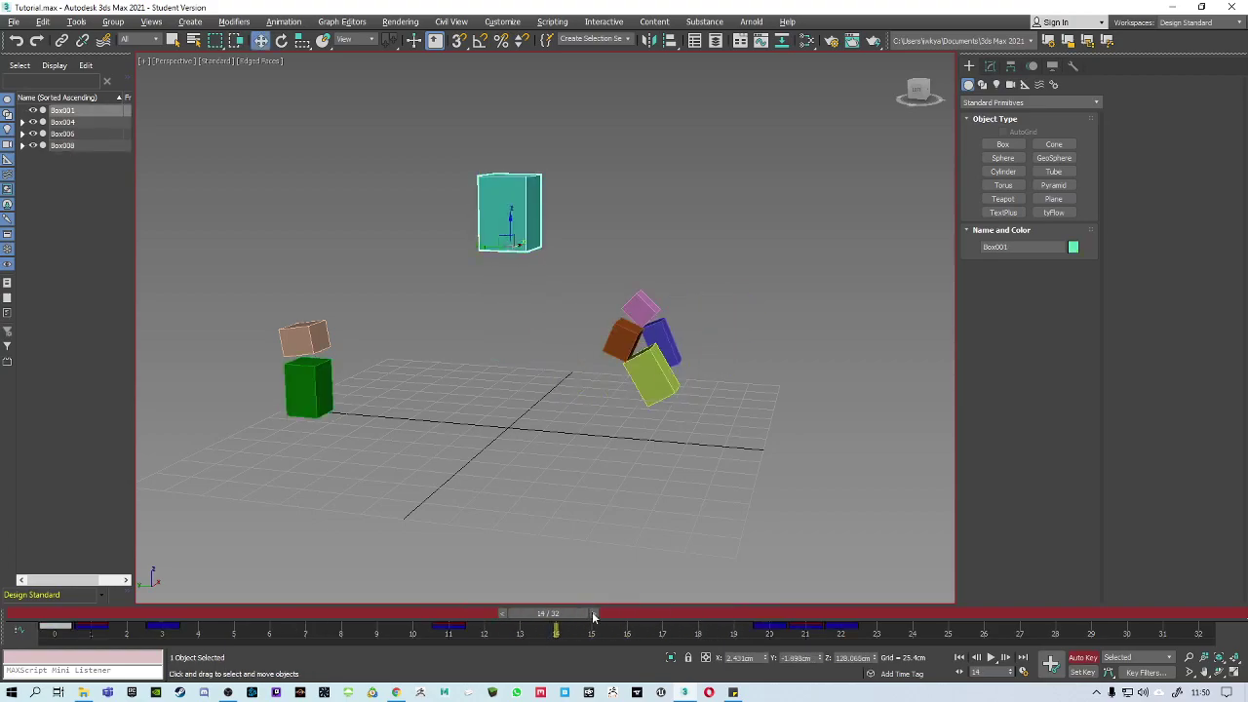
At frame 12, move the green box high above the teal box, to about Y -4.8 cm and Z 222.4 cm.
mouse_move(480, 614)
left_mouse_down()
mouse_move(446, 614)
mouse_move(686, 616)
mouse_move(441, 612)
mouse_move(519, 624)
mouse_move(494, 613)
left_mouse_up()
key("w")
left_click(302, 396)
key("w")
middle_click_drag(367, 371, 332, 427)
middle_click_drag(332, 427, 340, 417, "alt")
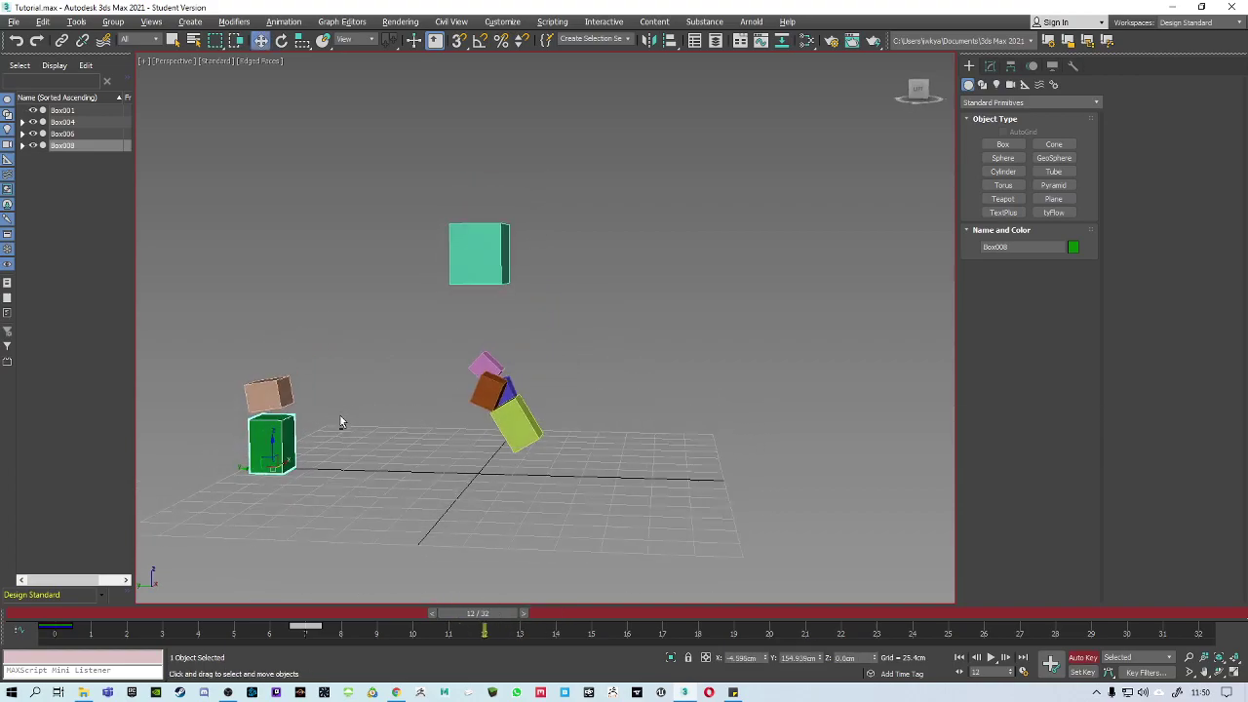
left_click_drag(264, 450, 472, 155)
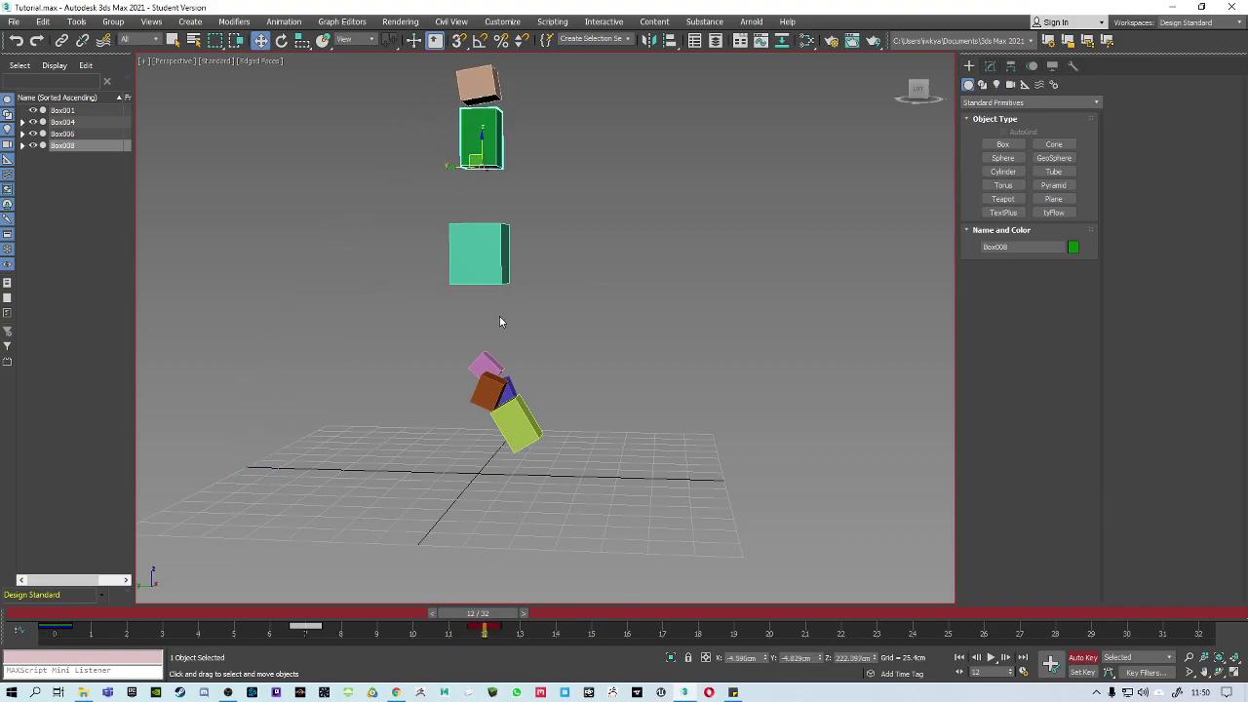
middle_click_drag(499, 314, 534, 360)
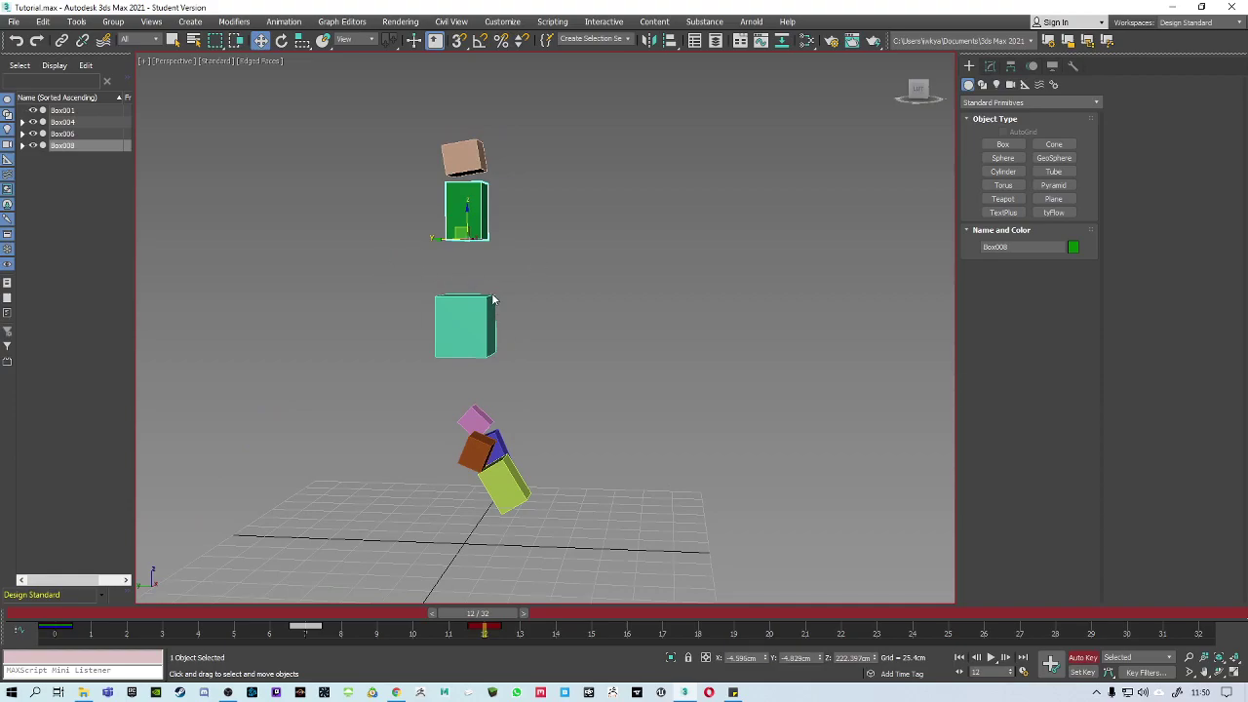
middle_click_drag(492, 299, 476, 270)
At frame 17, move the green box down to the ground beyond the teal box, at about Y -125.9 cm and Z -0.4 cm.
left_click_drag(495, 617, 717, 620)
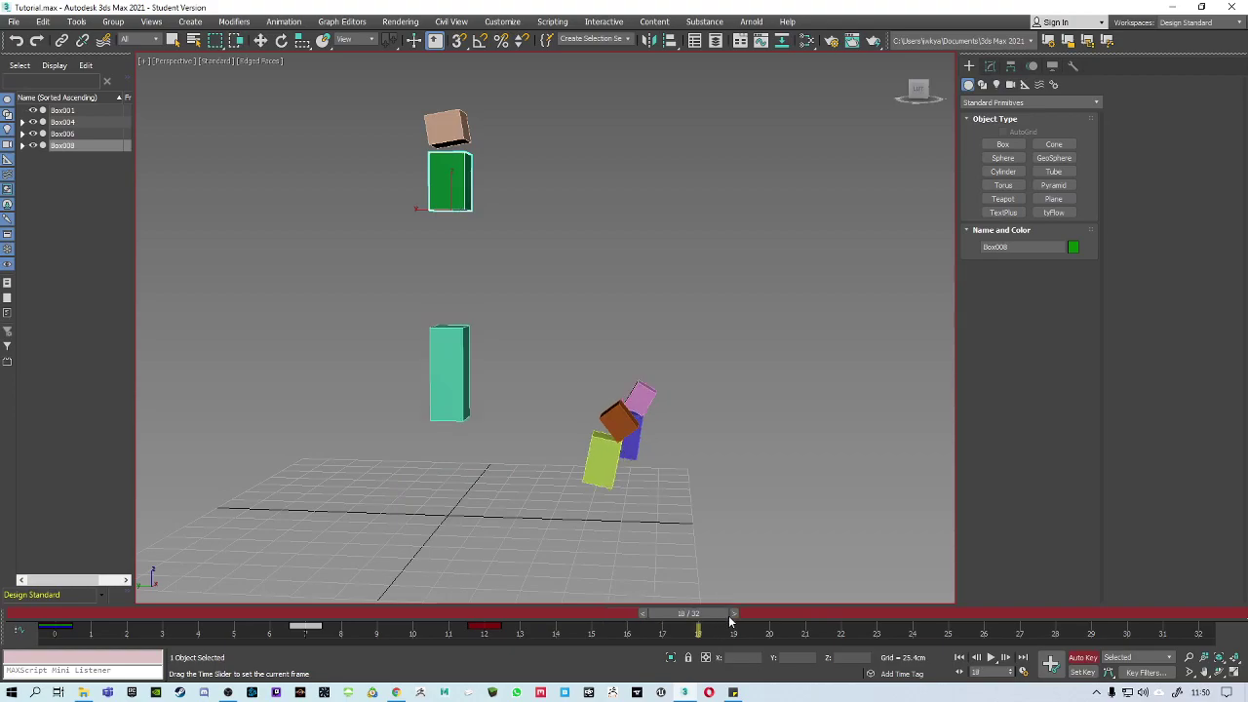
key("w")
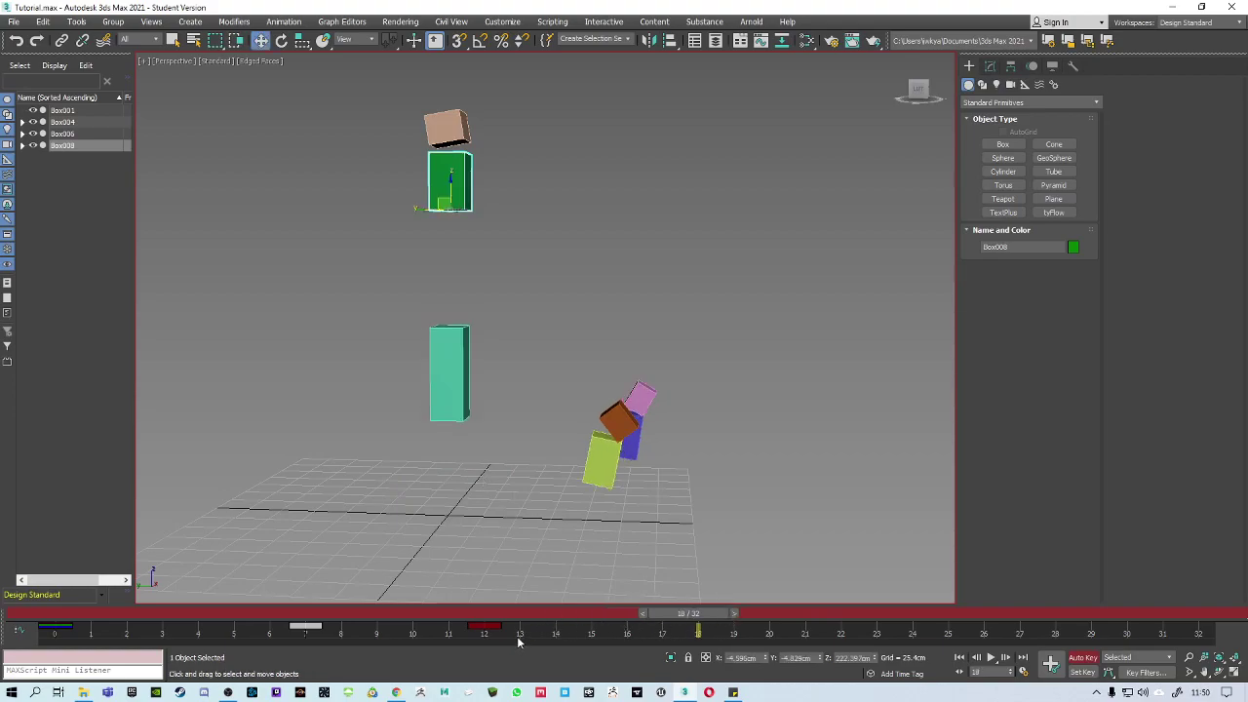
left_click_drag(679, 616, 643, 616)
scroll(519, 351, "down", 3)
middle_click_drag(519, 351, 487, 341)
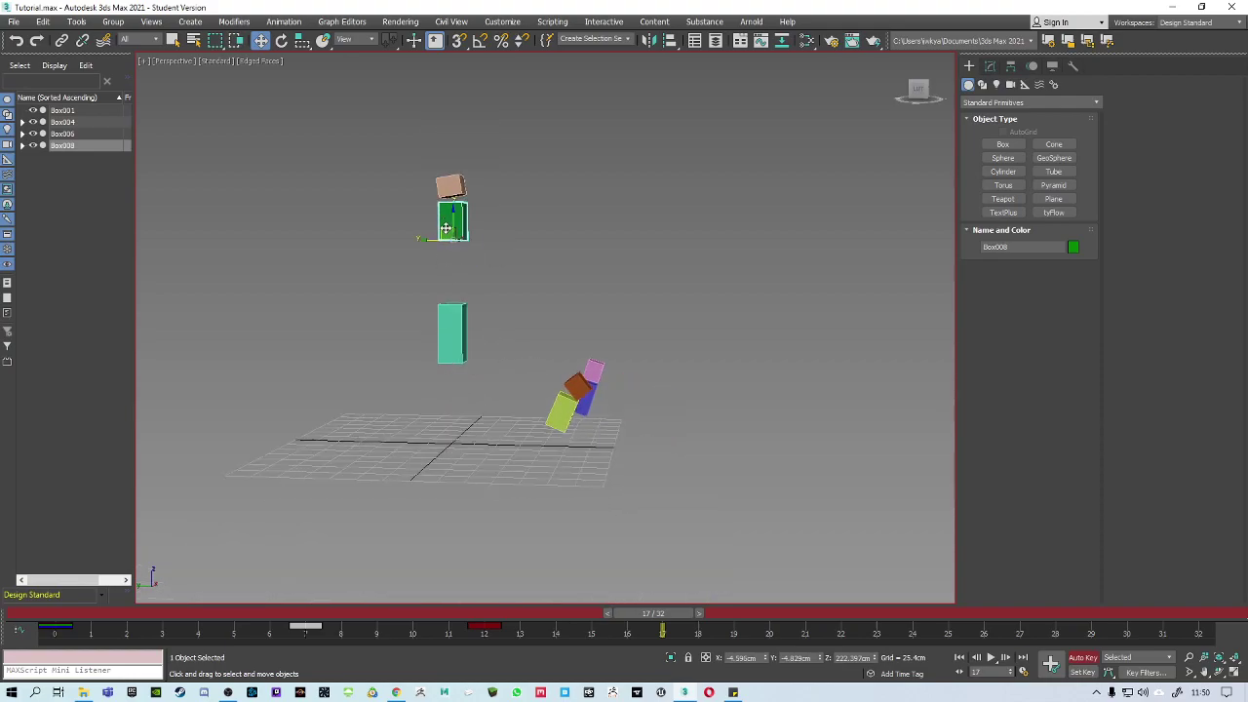
left_click_drag(445, 228, 558, 441)
scroll(559, 447, "up", 6)
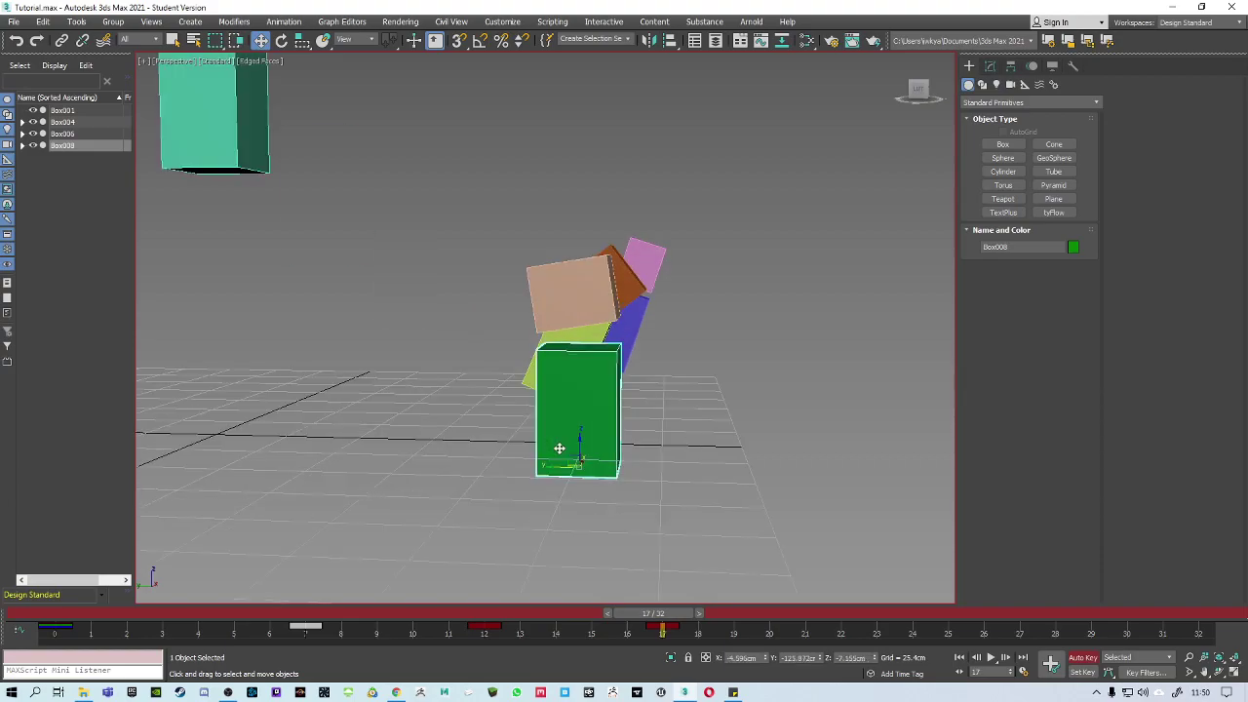
middle_click_drag(569, 468, 582, 456, "alt")
scroll(582, 457, "up", 1)
left_click_drag(580, 448, 579, 431)
middle_click_drag(579, 432, 589, 443, "alt")
scroll(582, 445, "down", 3)
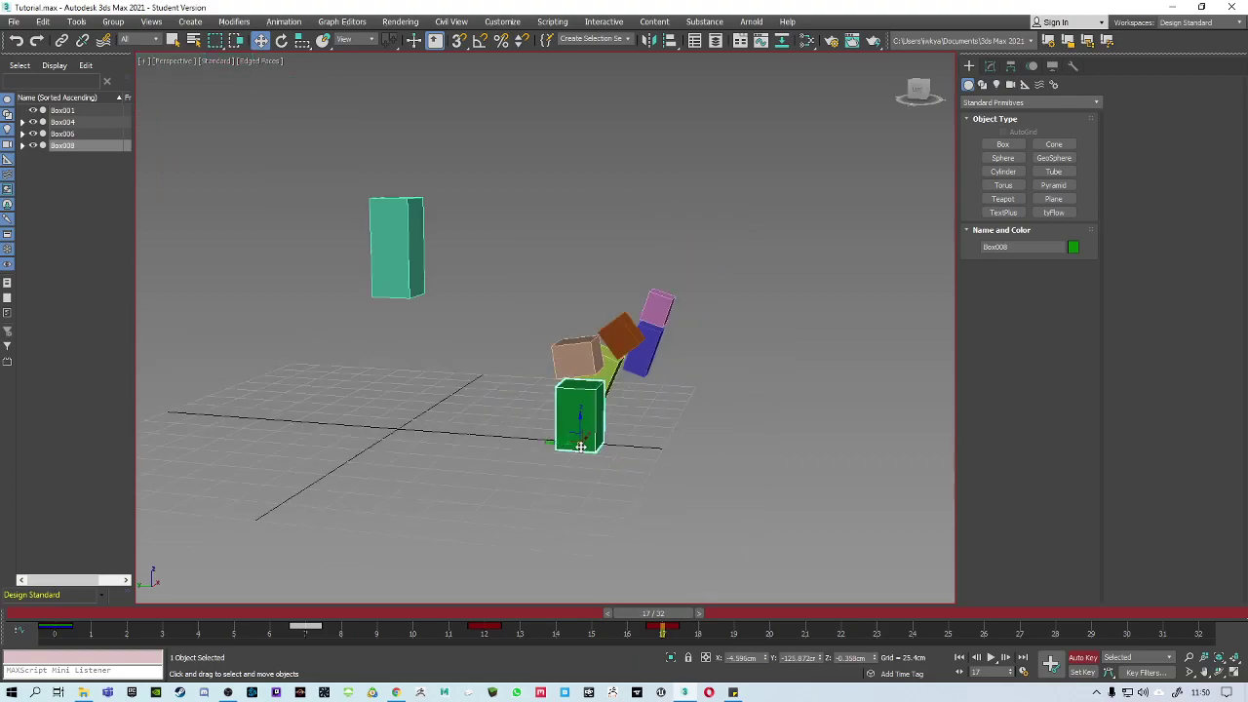
Delete the green box's key at frame 17.
left_click_drag(696, 634, 616, 627)
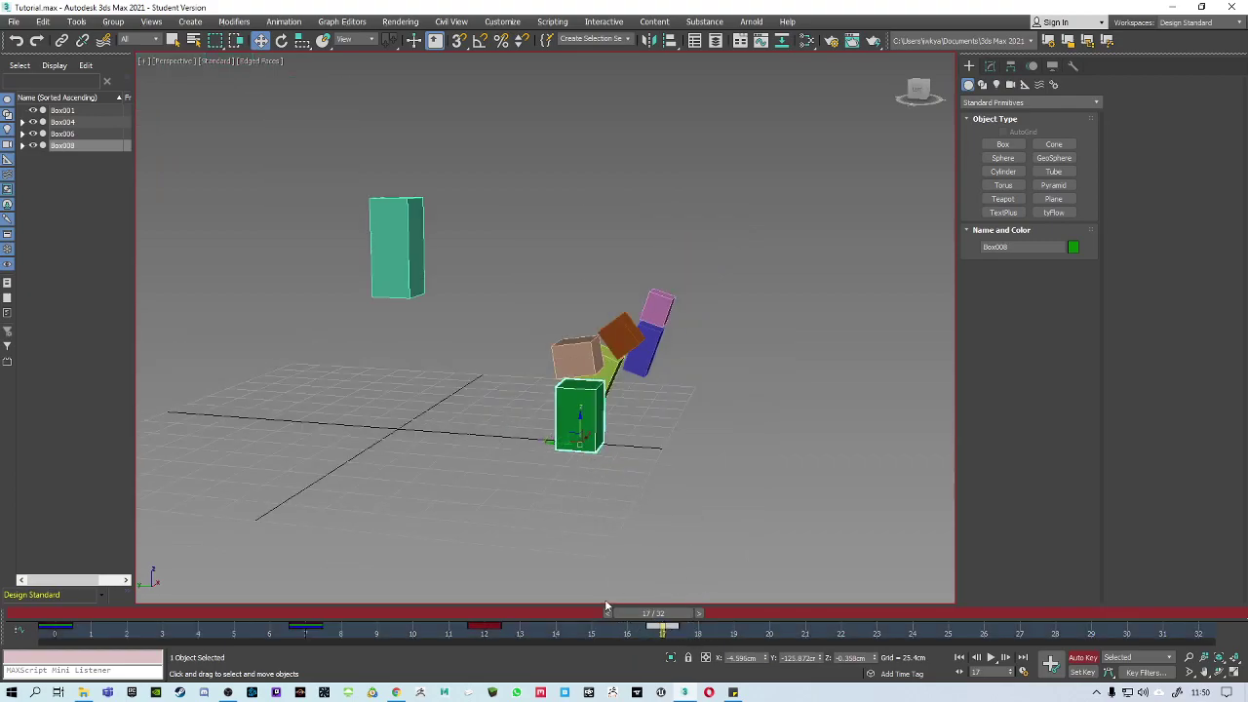
left_click_drag(646, 616, 687, 614)
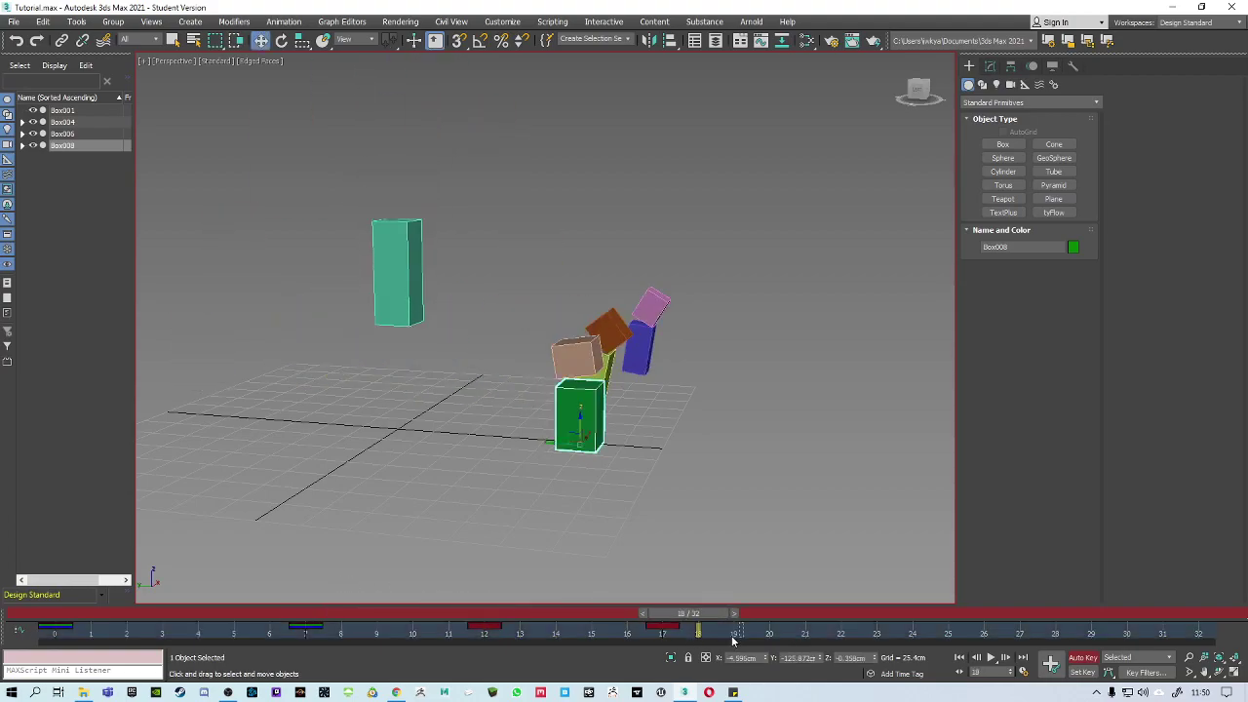
key("Delete")
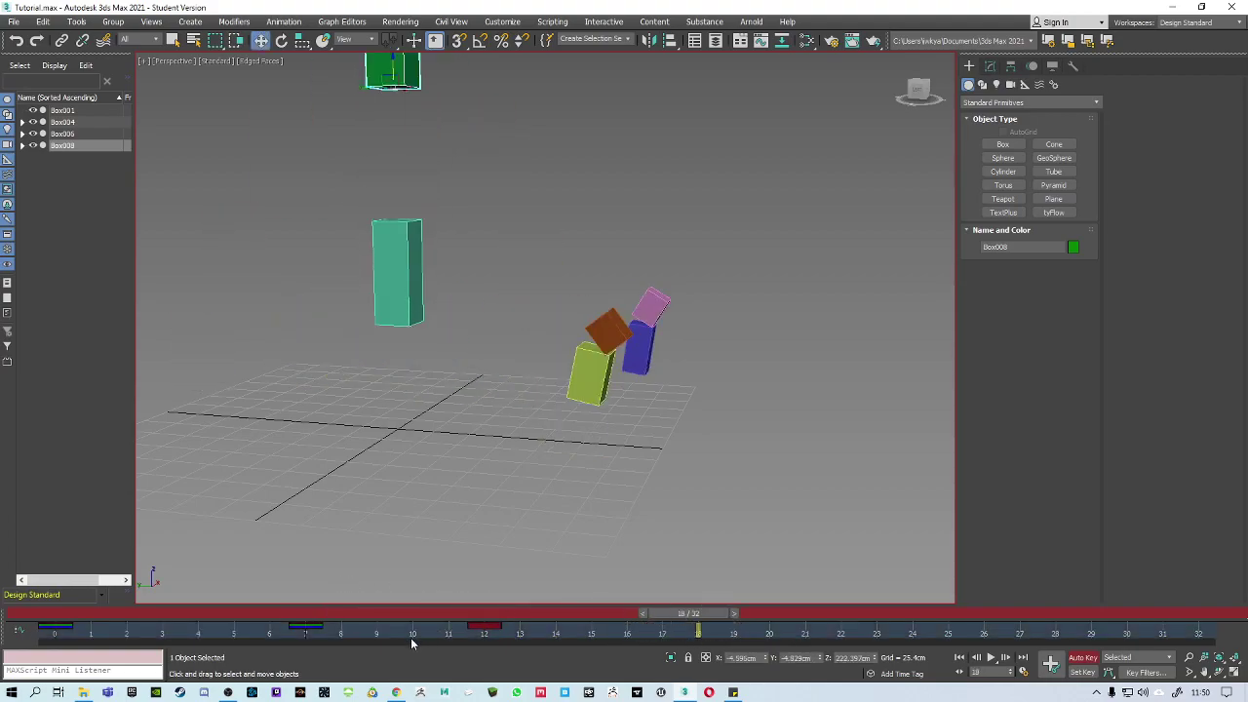
Copy the green box's key from frame 7 to frame 17.
left_click(300, 629)
middle_click_drag(384, 365, 496, 453)
scroll(496, 453, "down", 3)
left_click_drag(389, 614, 310, 614)
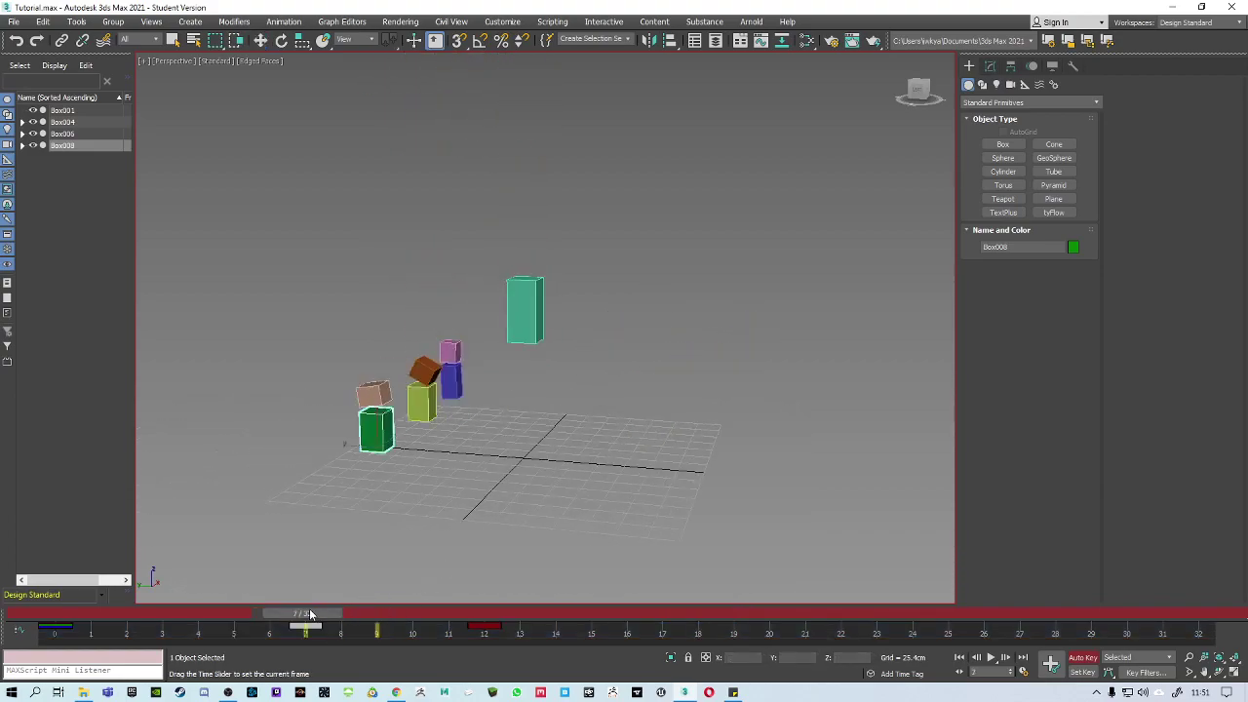
key("w")
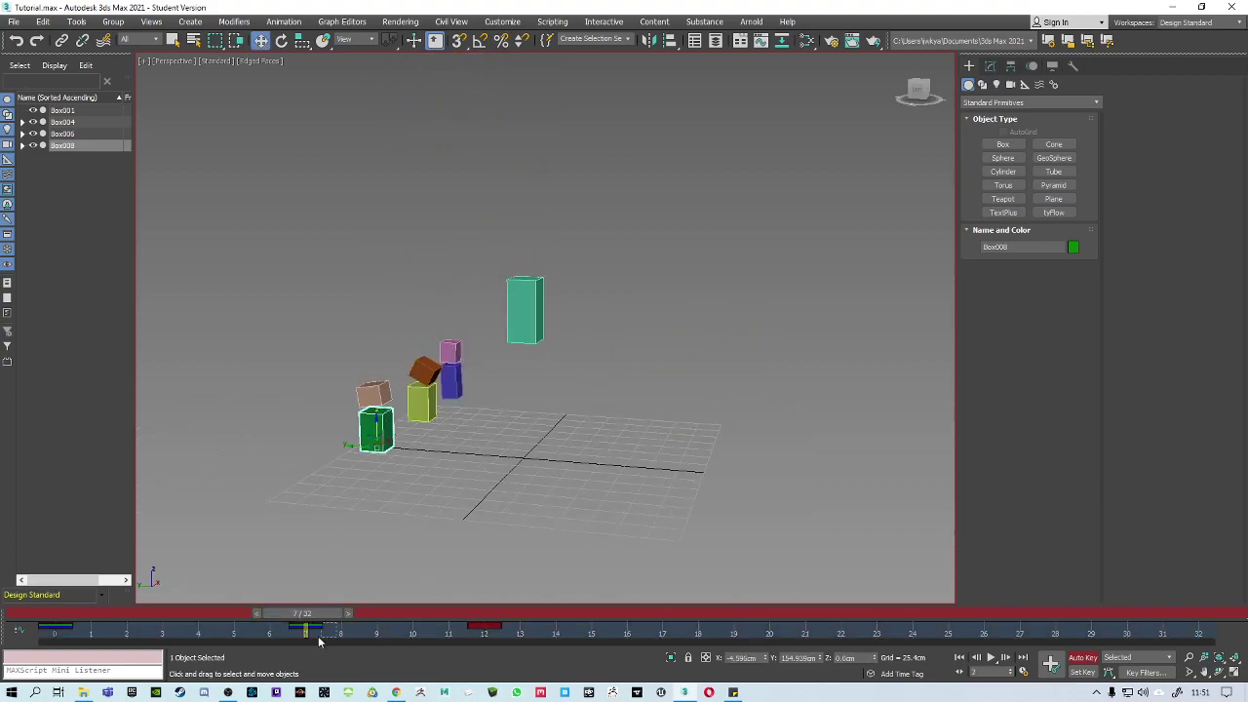
left_click_drag(306, 629, 651, 636, "shift")
At frame 17, slide the green box along the ground to about Y -156.7 cm and scrub through the jump to check it.
left_click_drag(327, 612, 674, 620)
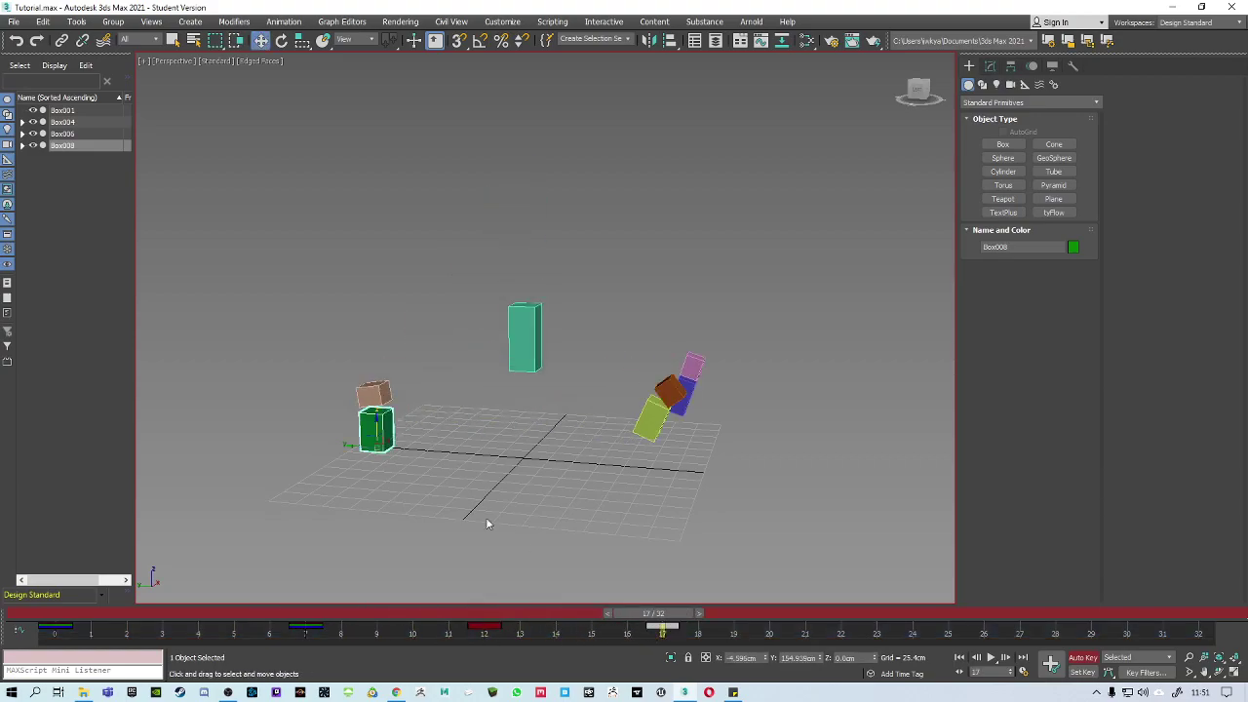
left_click_drag(358, 449, 655, 474)
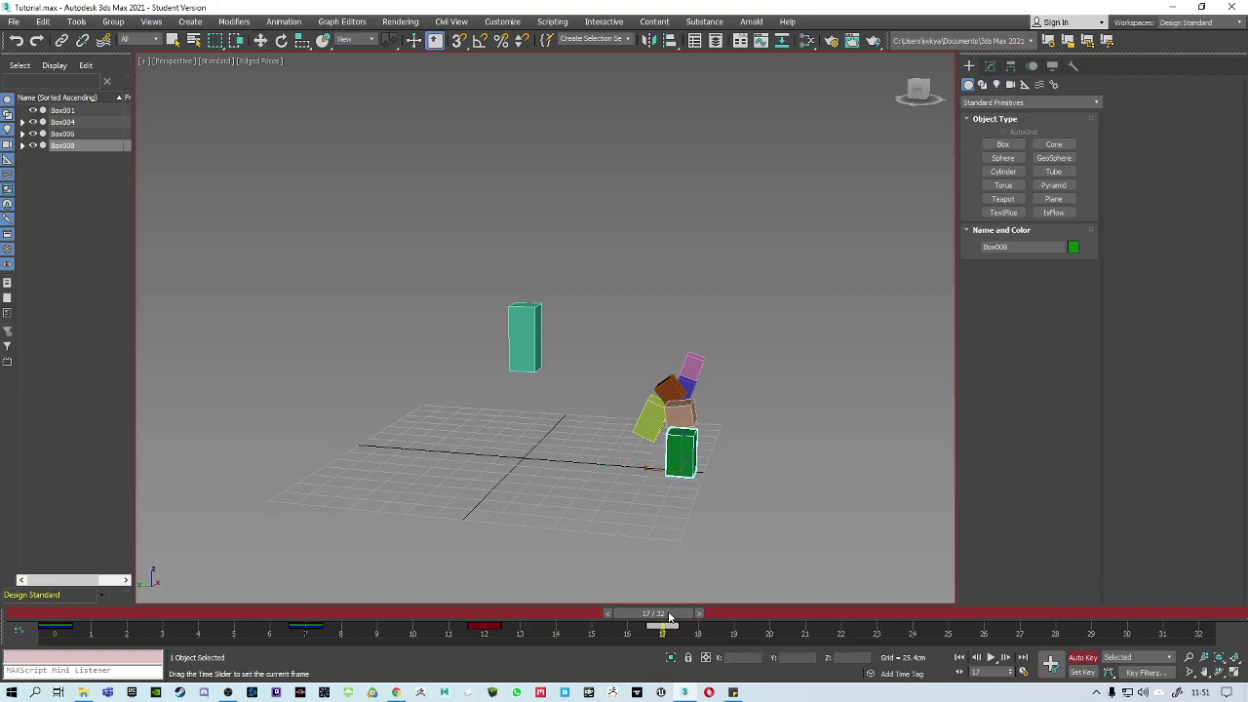
left_click_drag(667, 613, 162, 614)
left_click_drag(173, 536, 378, 557)
middle_click_drag(472, 390, 464, 499)
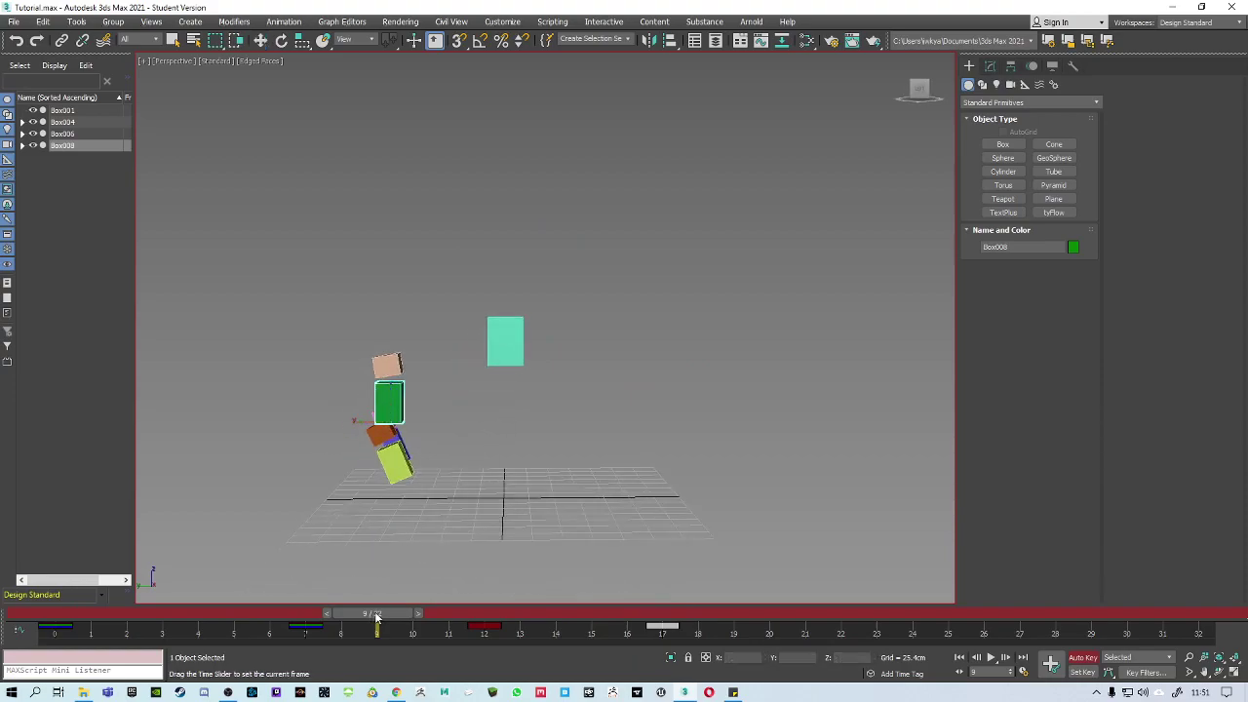
left_click_drag(377, 615, 661, 593)
key("w")
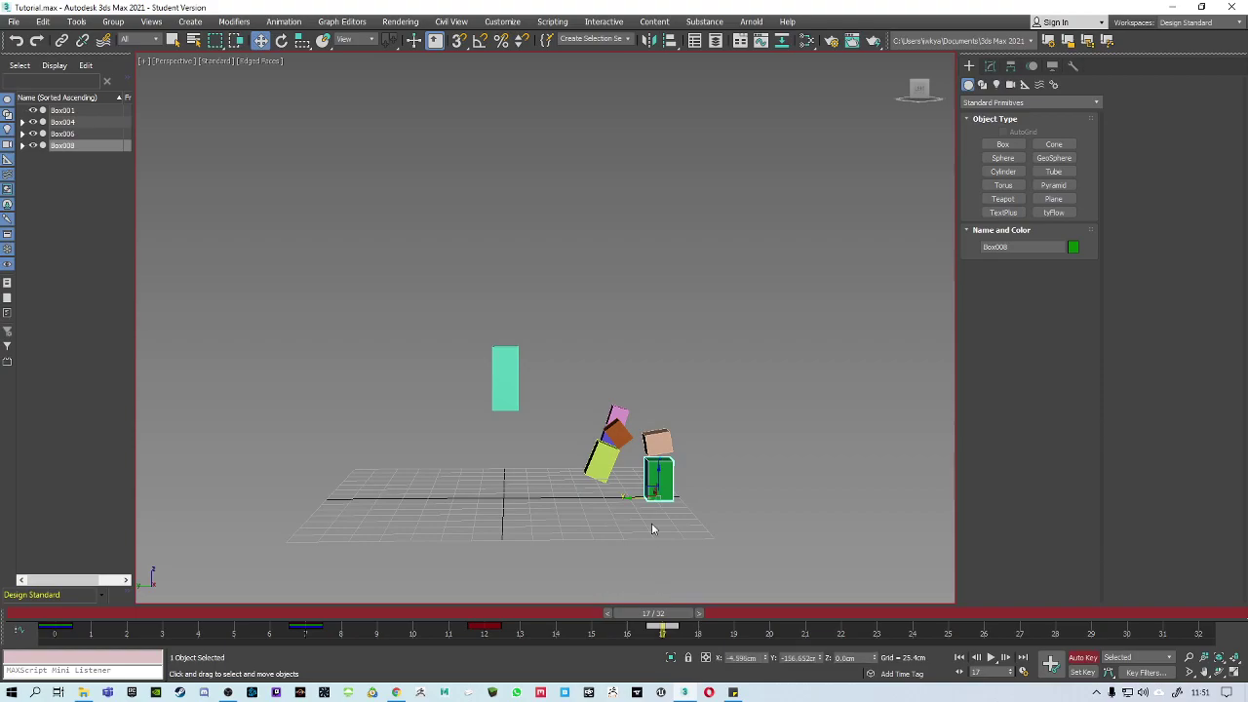
Hide the yellow-green and blue box stacks together with the boxes on top of them.
middle_click_drag(651, 522, 737, 413, "alt")
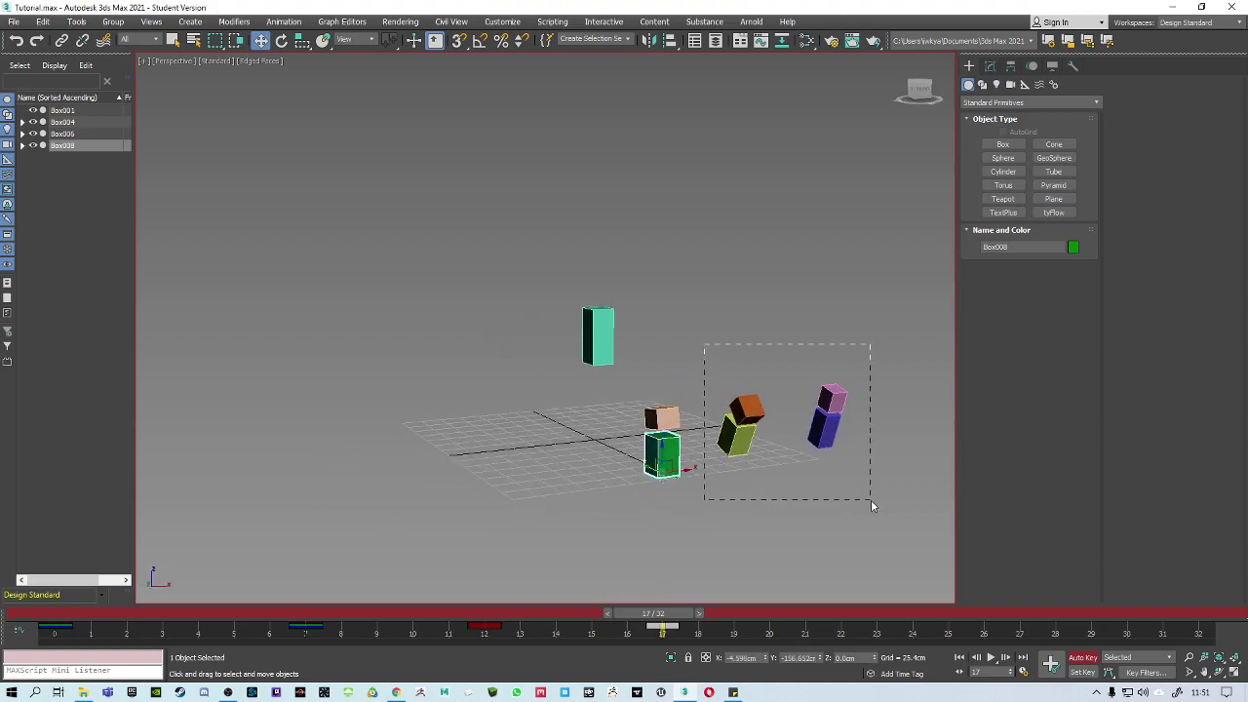
left_click_drag(870, 499, 873, 501)
right_click(813, 416)
left_click(842, 367)
Go to frame 11 and select the green box with its keys at frames 7, 12 and 17.
middle_click_drag(735, 419, 639, 505, "alt")
left_click_drag(663, 613, 438, 496)
key("w")
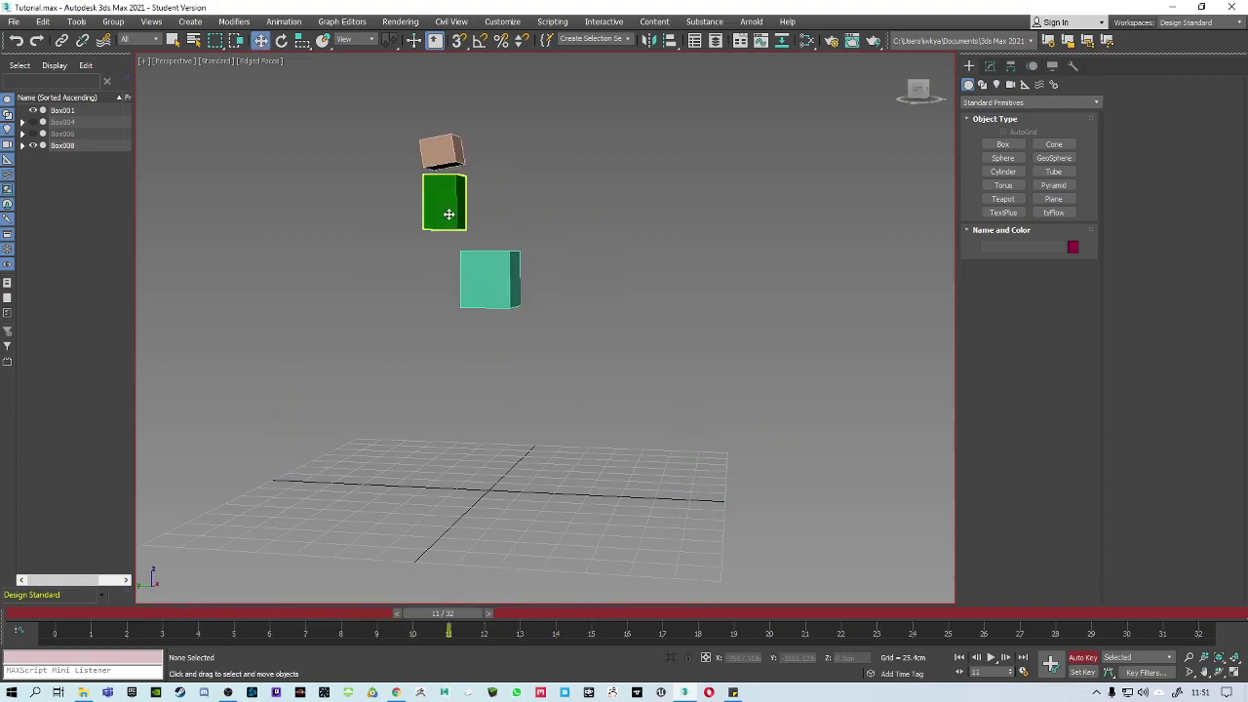
left_click(448, 214)
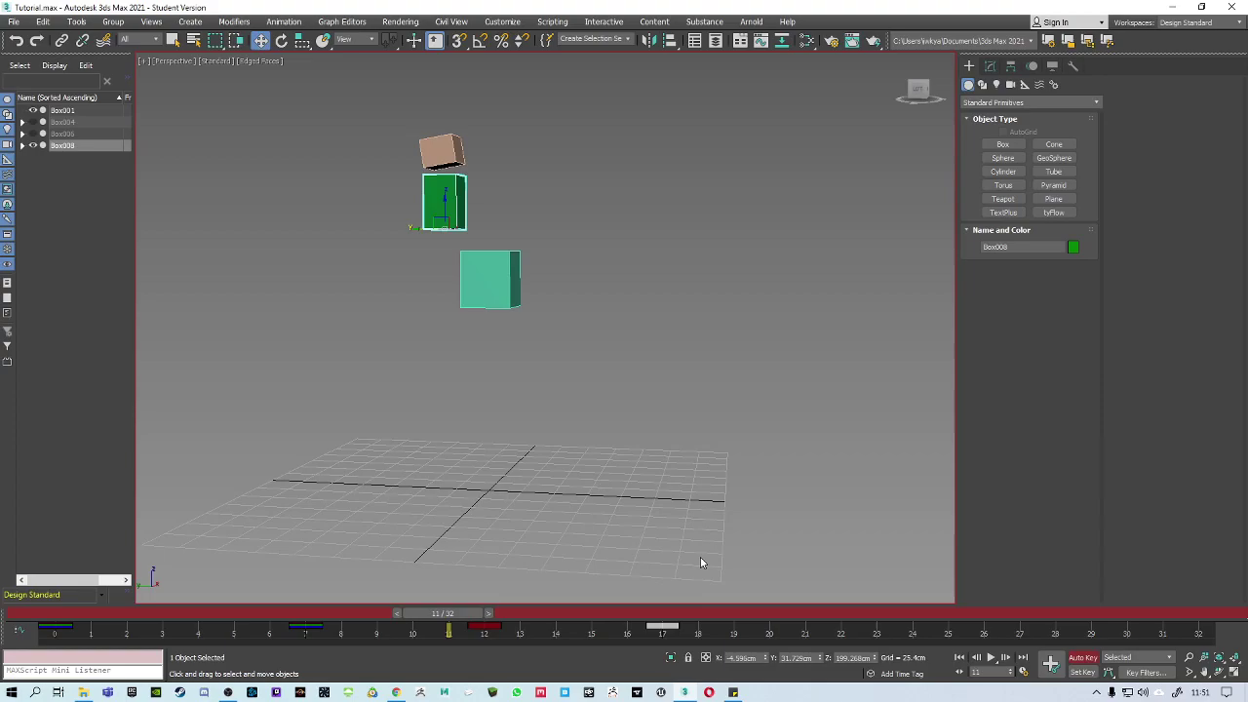
middle_click_drag(436, 305, 498, 349)
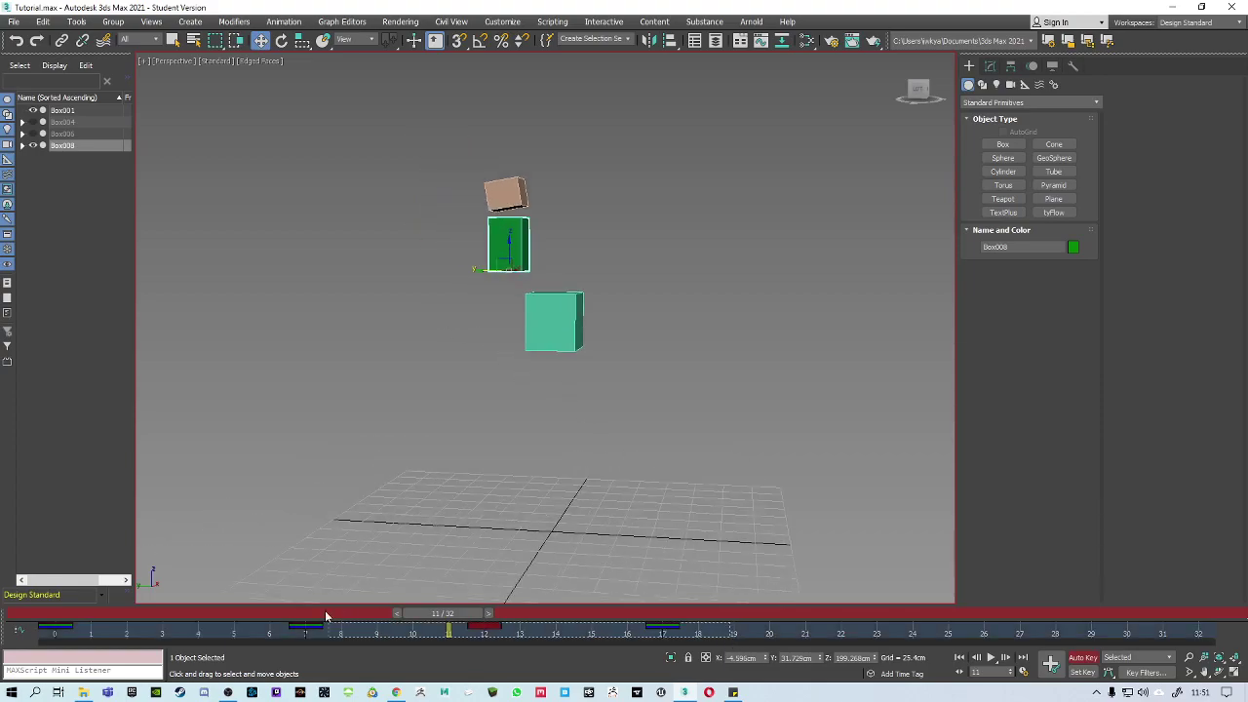
left_click(341, 21)
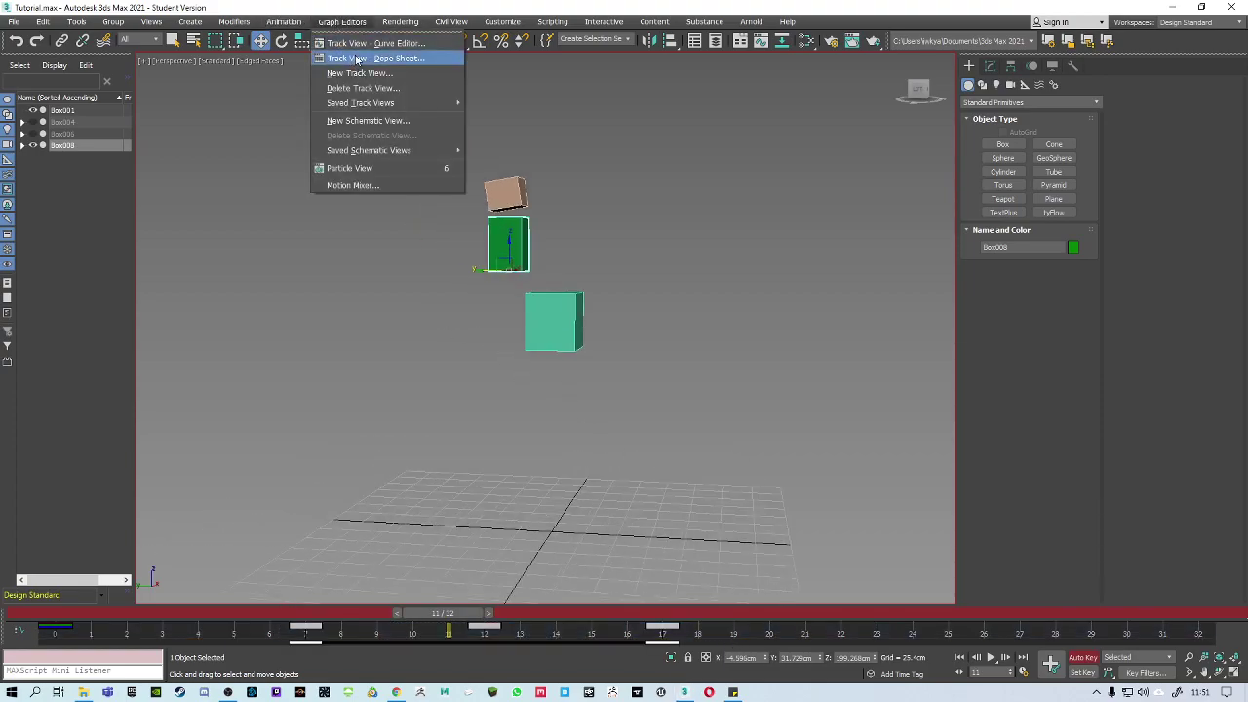
left_click(356, 58)
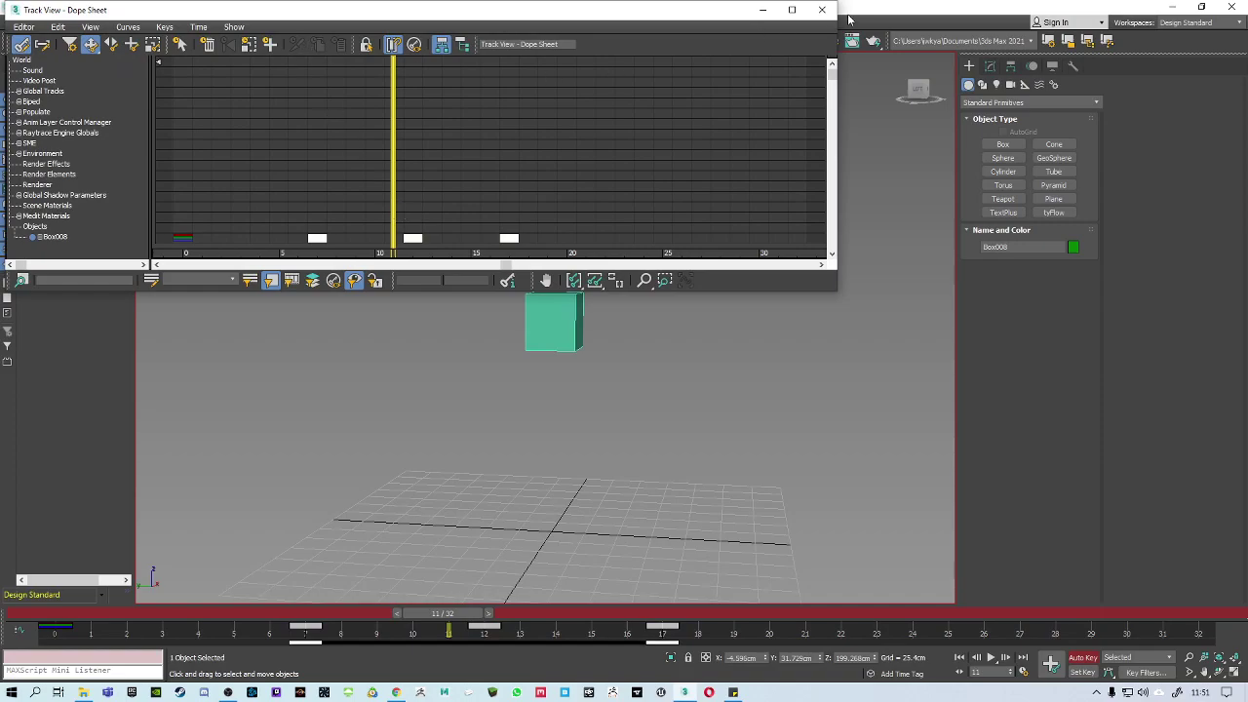
left_click(821, 10)
Open the Curve Editor for the green box.
left_click(341, 22)
left_click(363, 43)
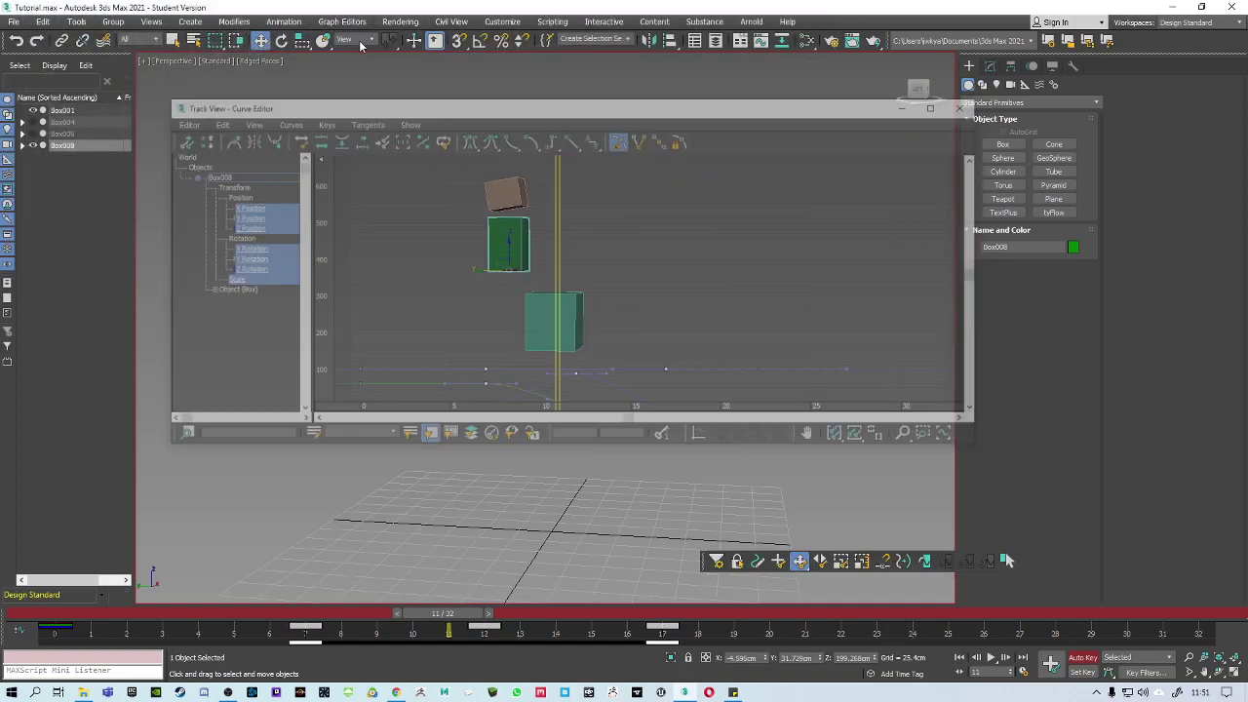
Apply fast tangents to the frame 7 and 17 keys of the green box's Z Position curve and close the Curve Editor.
left_click(252, 229)
mouse_move(509, 289)
middle_mouse_down()
mouse_move(557, 298)
mouse_move(515, 312)
middle_mouse_up()
left_click_drag(503, 328, 482, 281)
left_click_drag(711, 275, 657, 315)
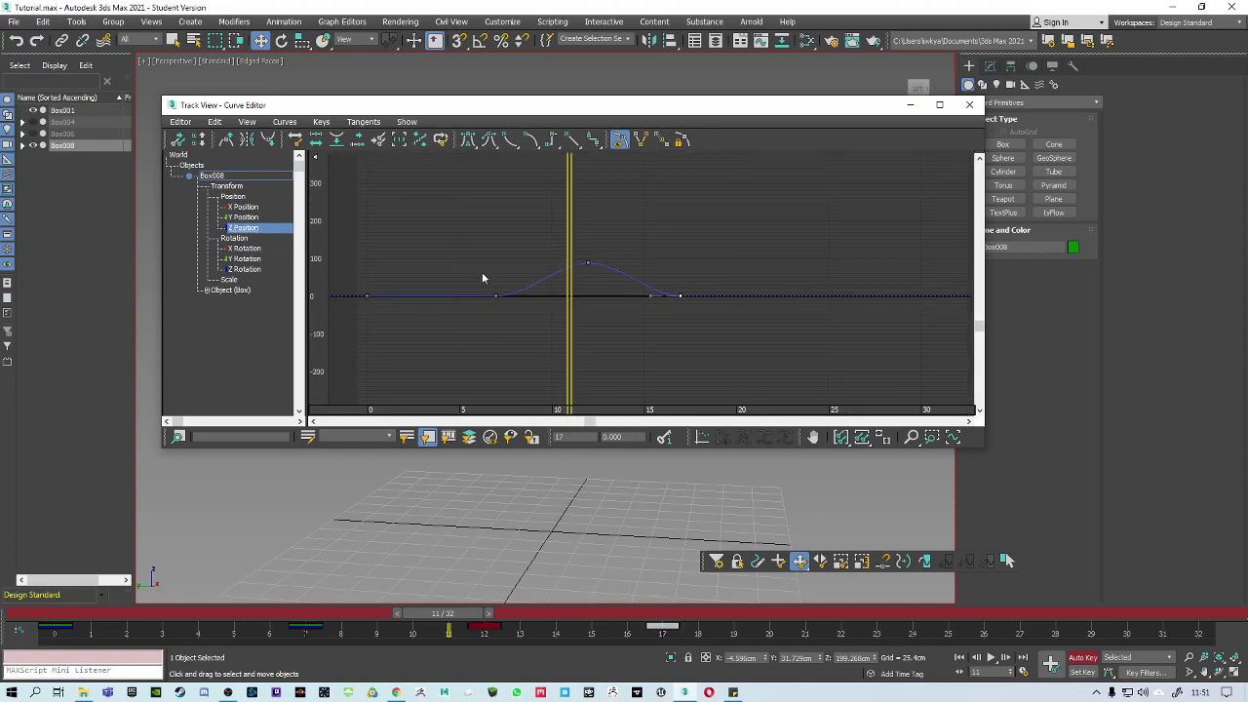
left_click_drag(482, 272, 548, 315)
left_click_drag(650, 323, 702, 279, "ctrl")
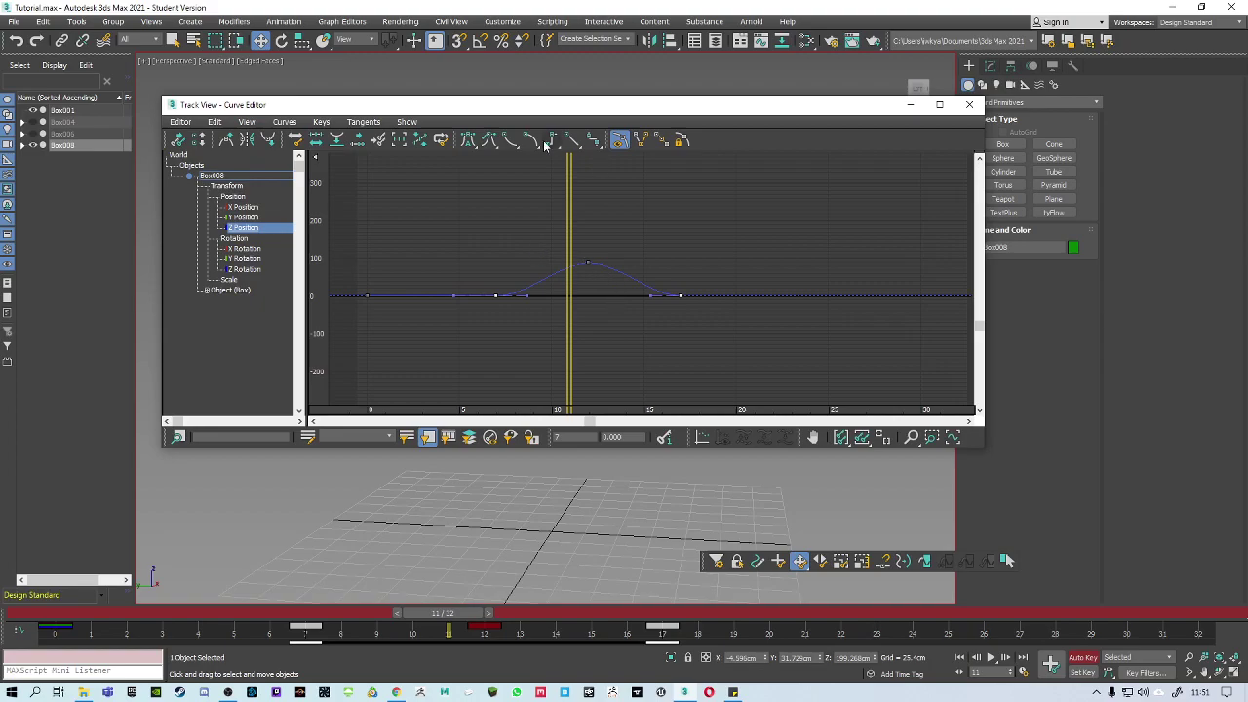
left_click(511, 139)
left_click(969, 104)
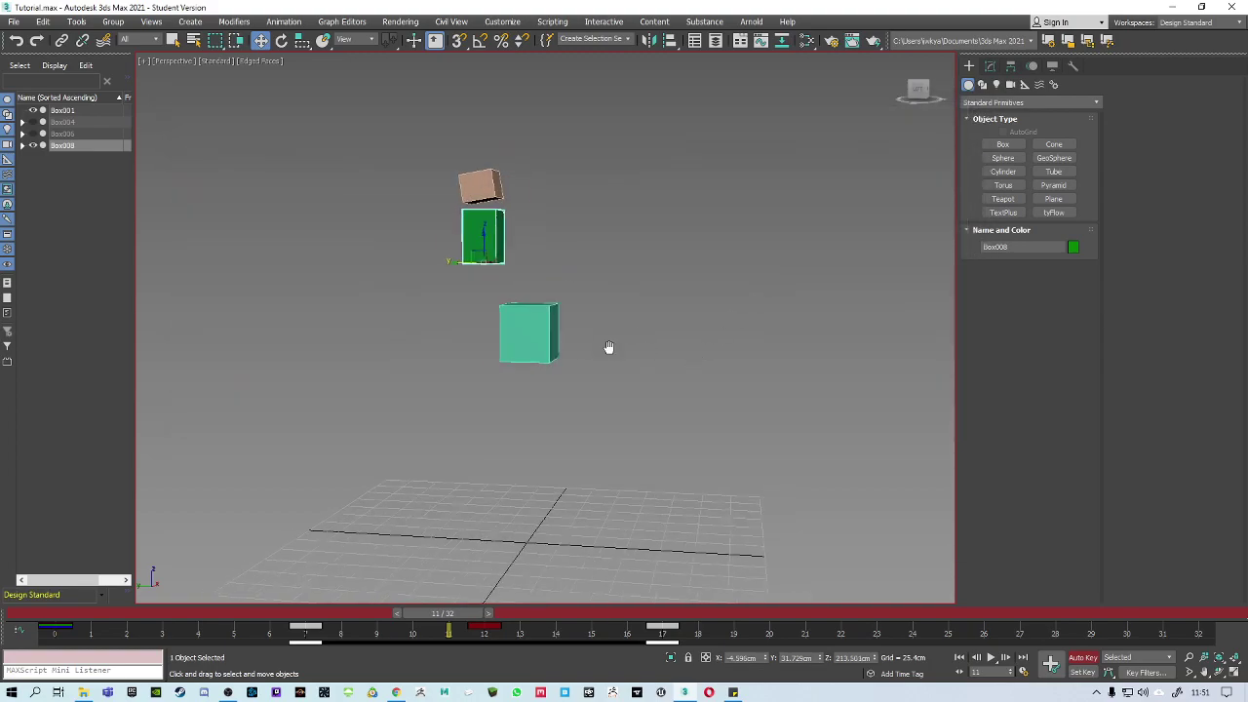
Scrub and play the animation to check the timing of the green box's jump.
scroll(608, 347, "down", 4)
left_click_drag(476, 612, 291, 556)
key("slash")
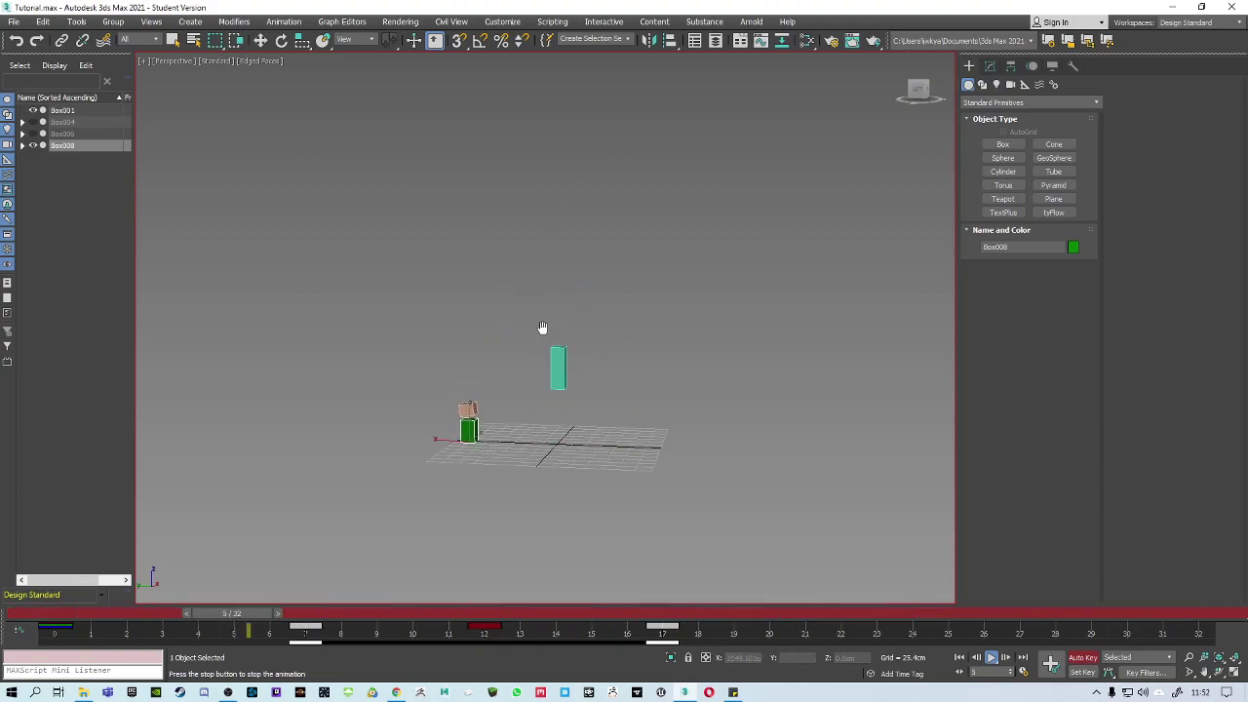
scroll(543, 282, "up", 5)
middle_click_drag(555, 302, 585, 389, "alt")
scroll(557, 390, "down", 4)
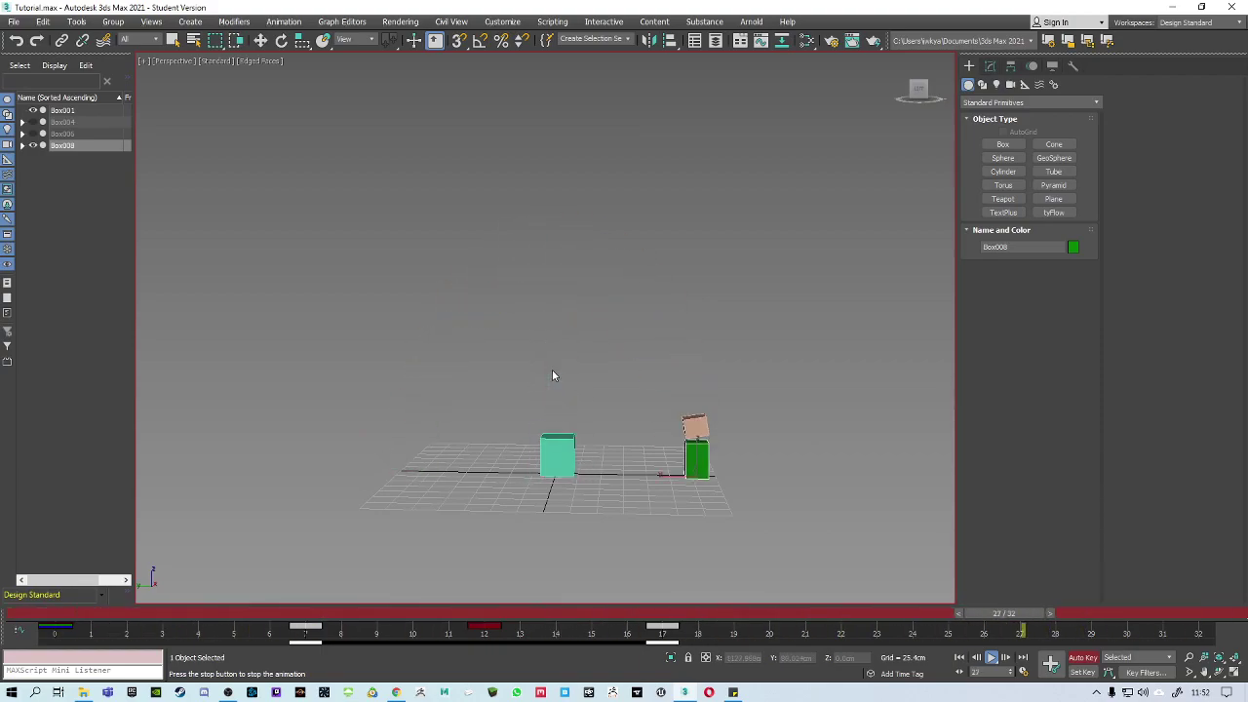
key("slash")
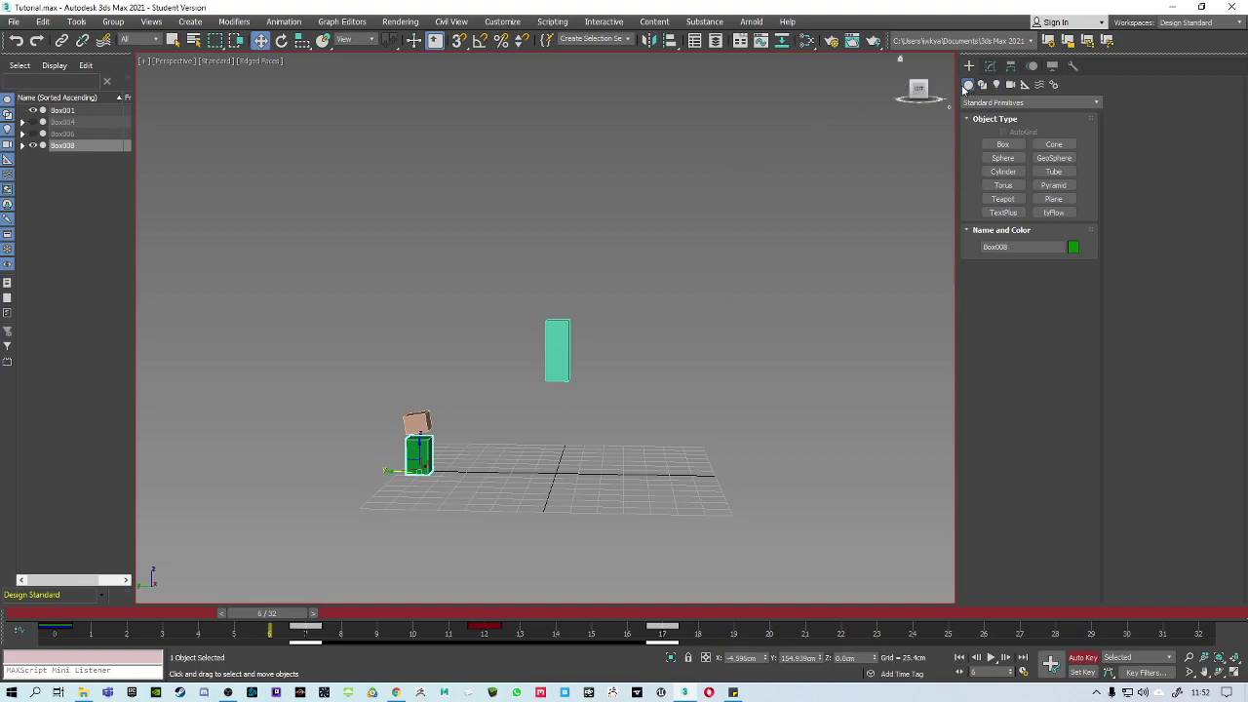
Display the motion path of the green box.
middle_click_drag(478, 442, 511, 414)
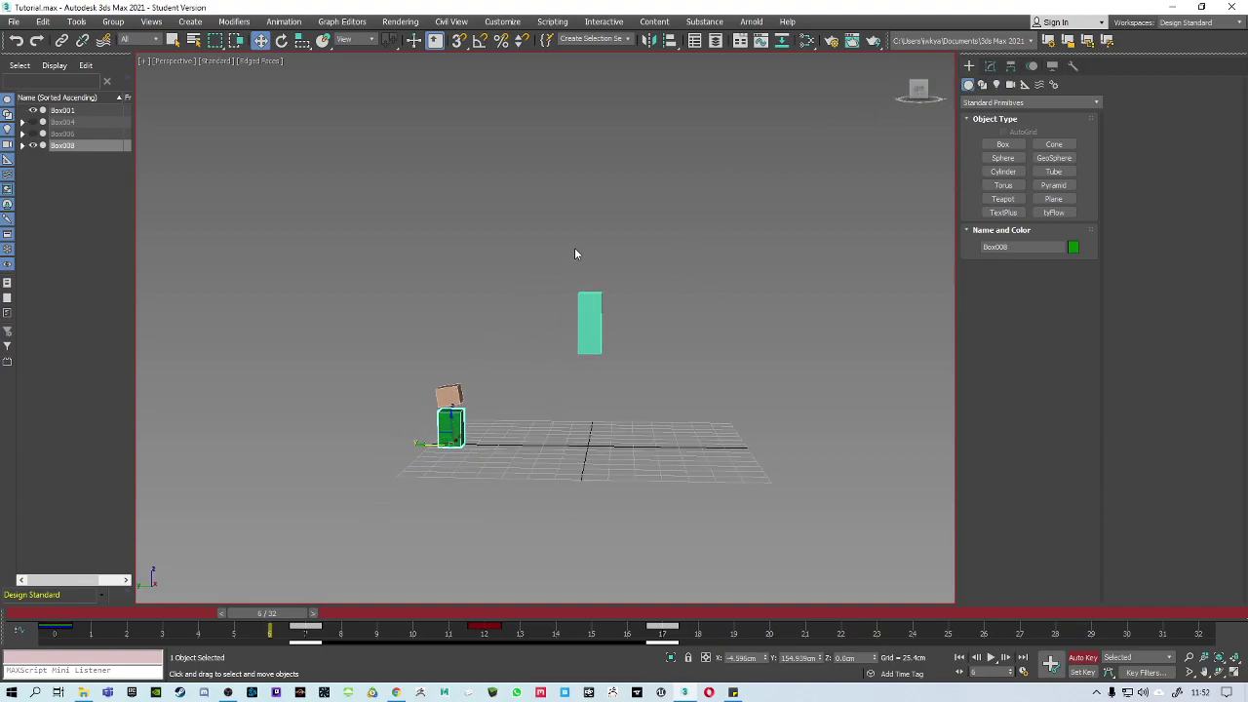
left_click(1033, 67)
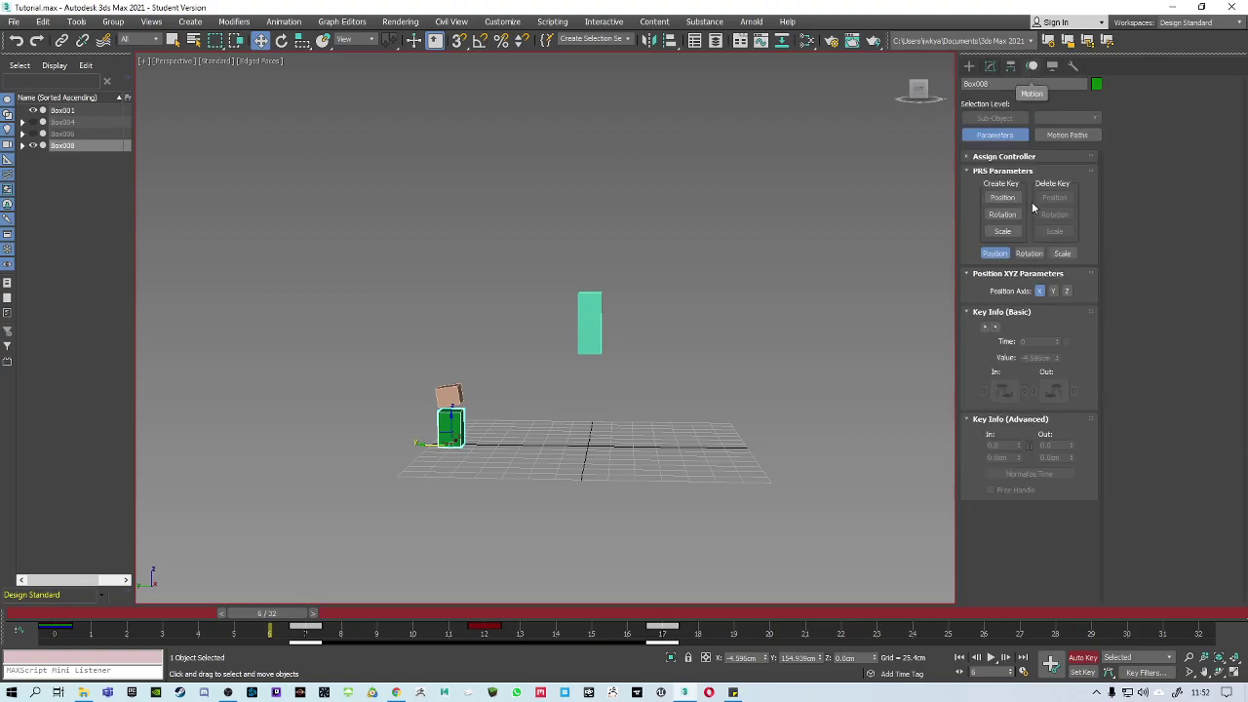
left_click(1058, 136)
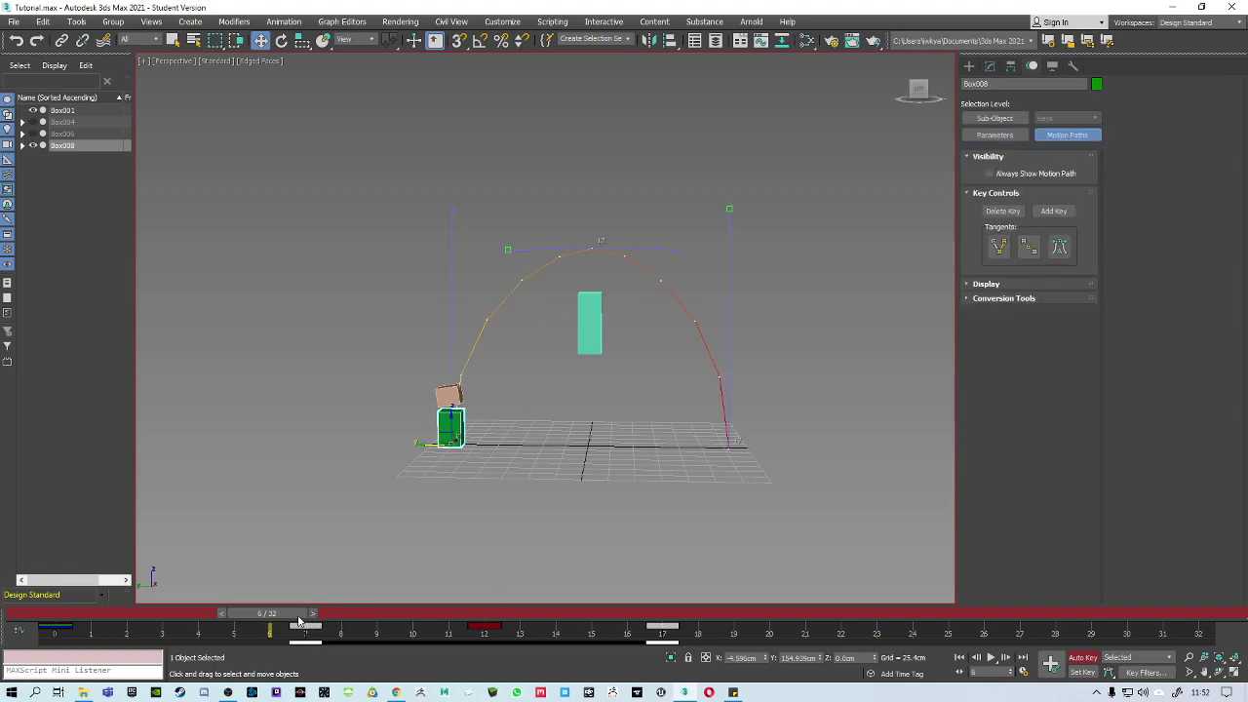
At frame 12, shift the green box slightly to about Y 1.8 cm and Z 223.3 cm.
left_click_drag(300, 620, 524, 633)
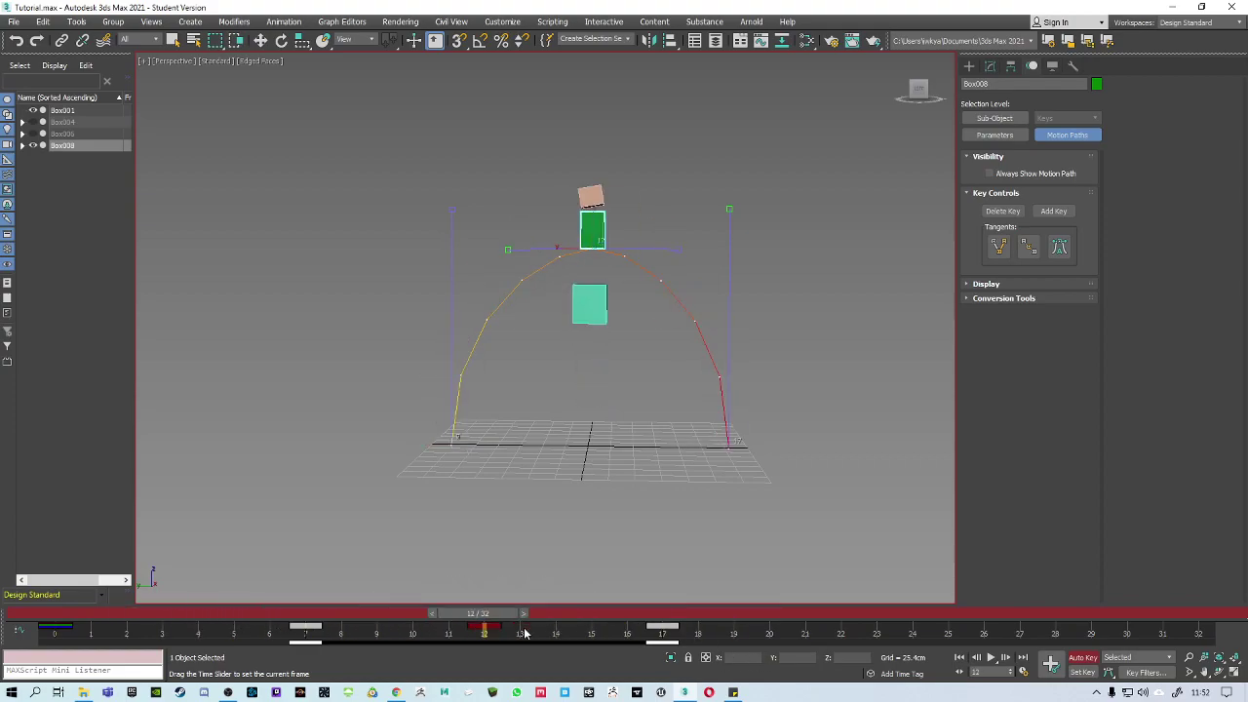
key("w")
scroll(599, 340, "up", 3)
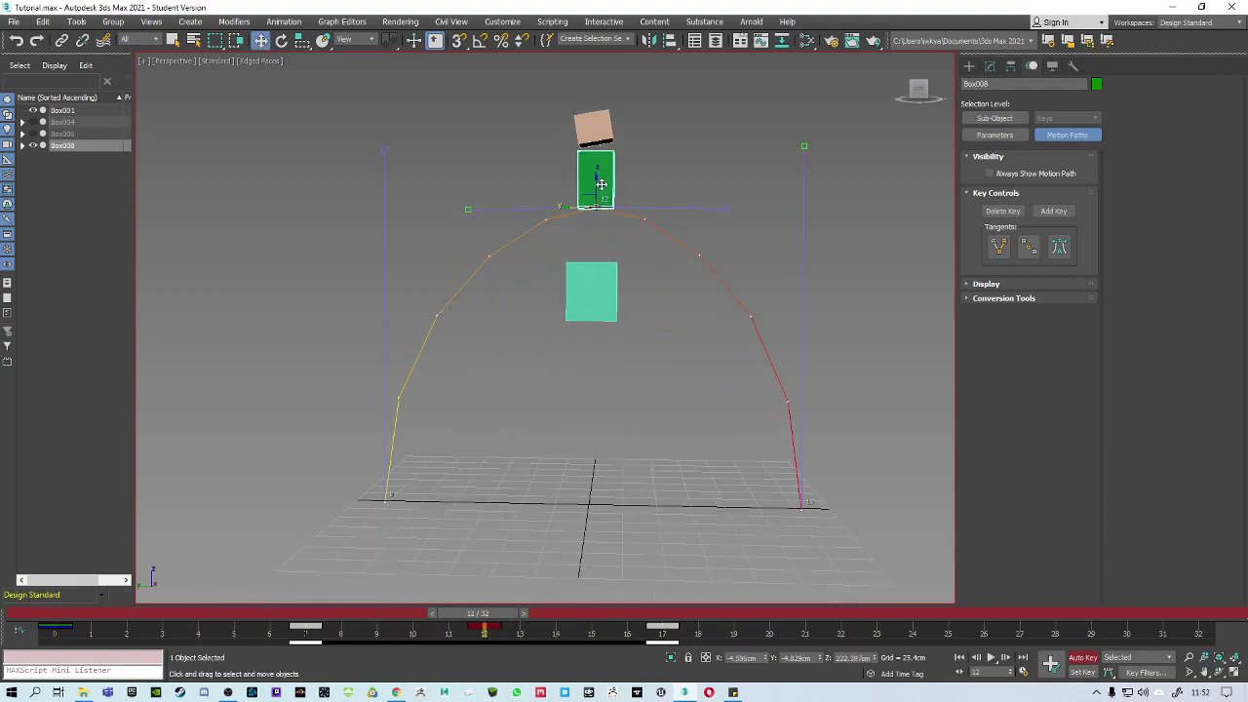
scroll(585, 228, "up", 2)
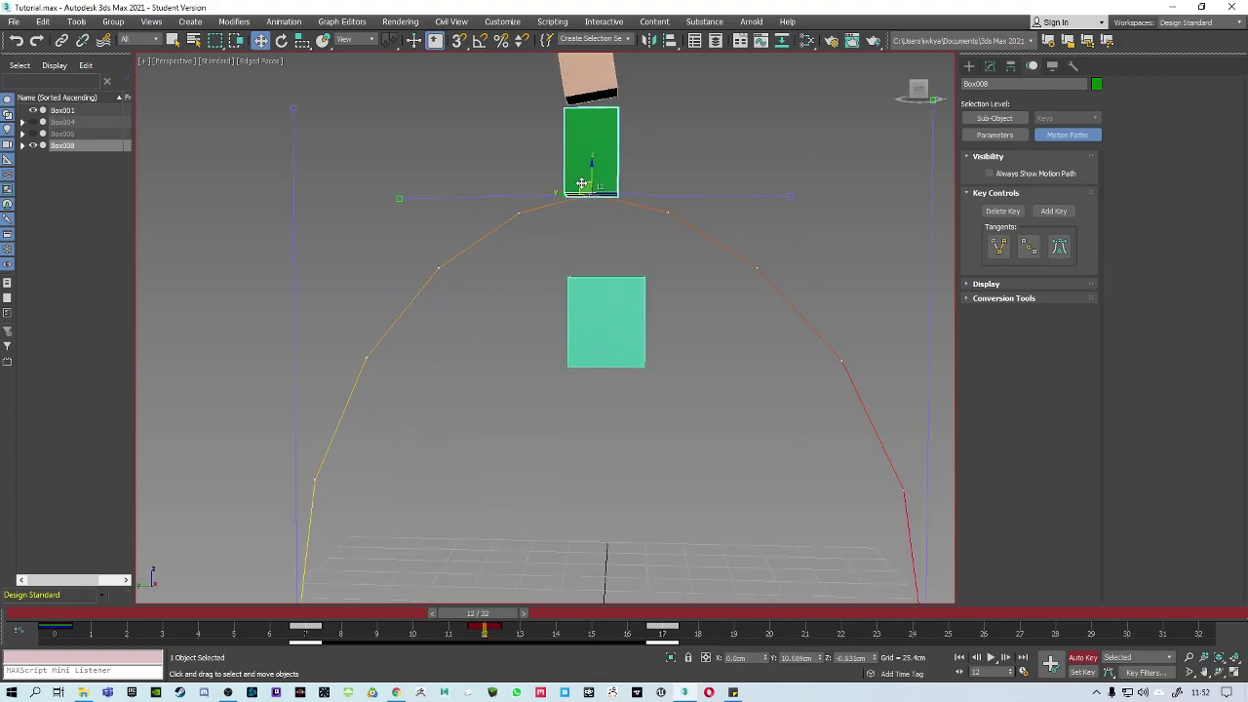
scroll(579, 285, "down", 2)
scroll(579, 286, "down", 3)
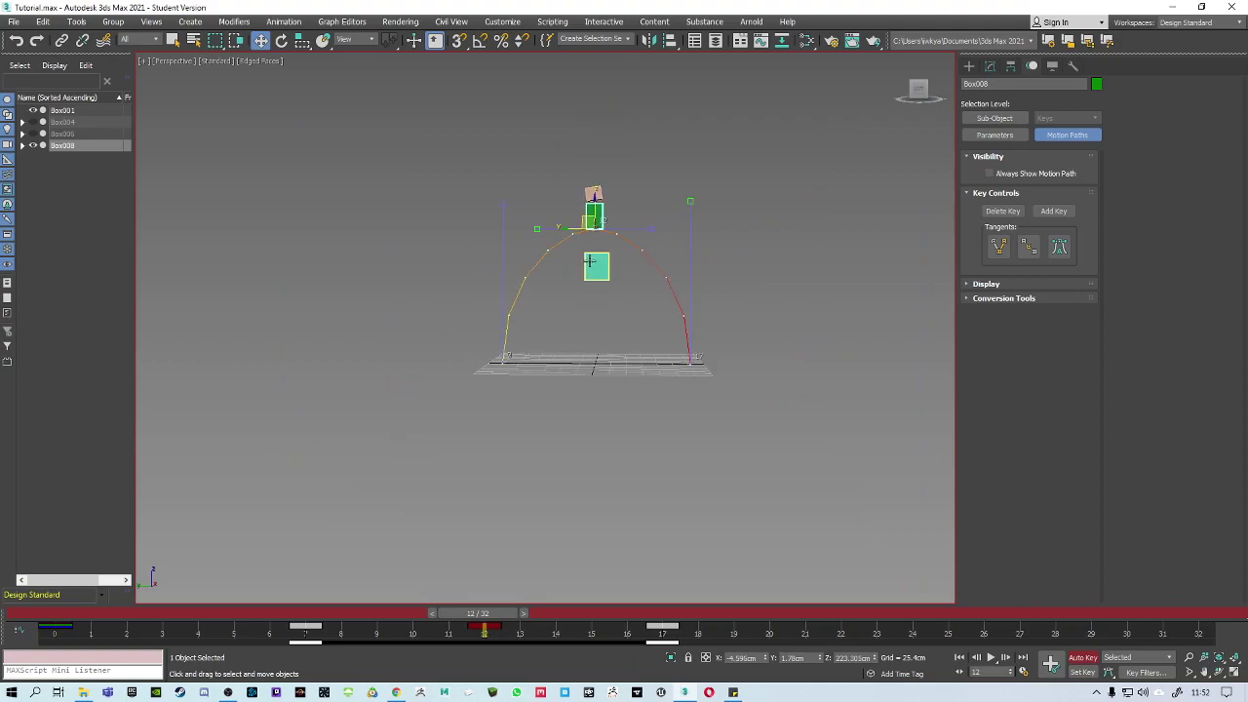
At frame 12, raise the green box to about Z 390.8 cm and play back the jump.
left_click_drag(519, 607, 482, 612)
key("w")
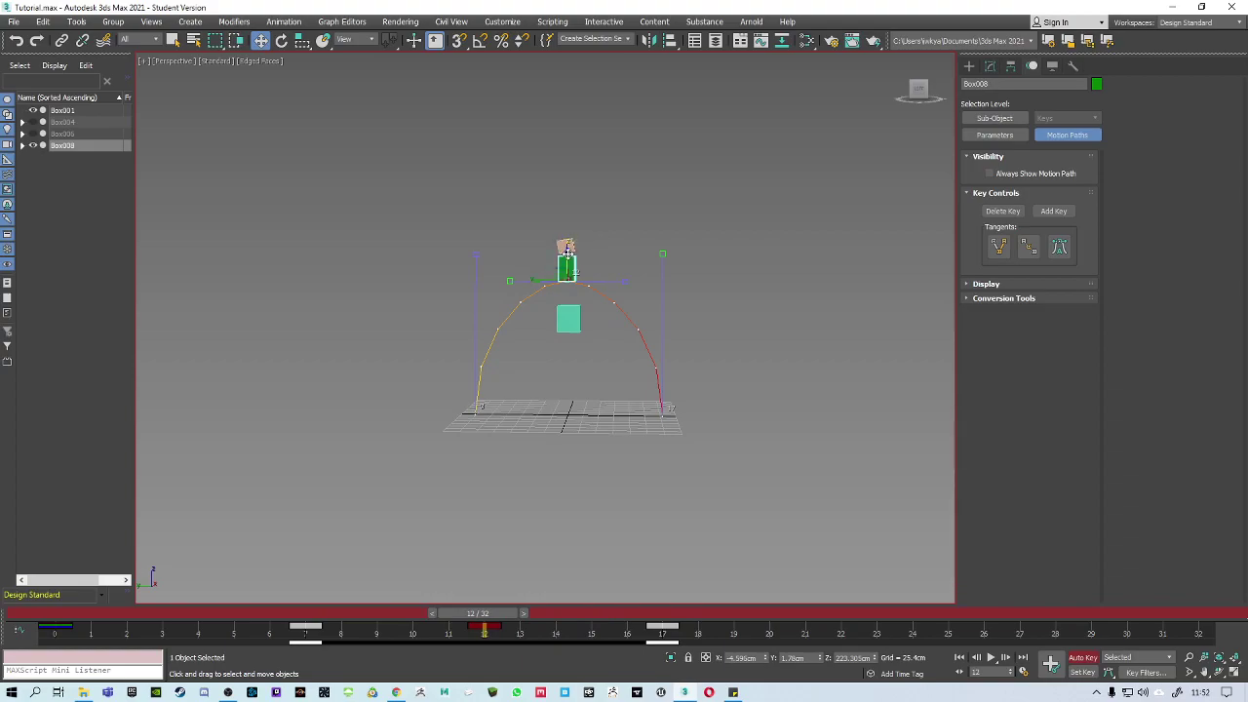
left_click_drag(566, 254, 556, 180)
middle_click_drag(555, 180, 541, 208, "alt")
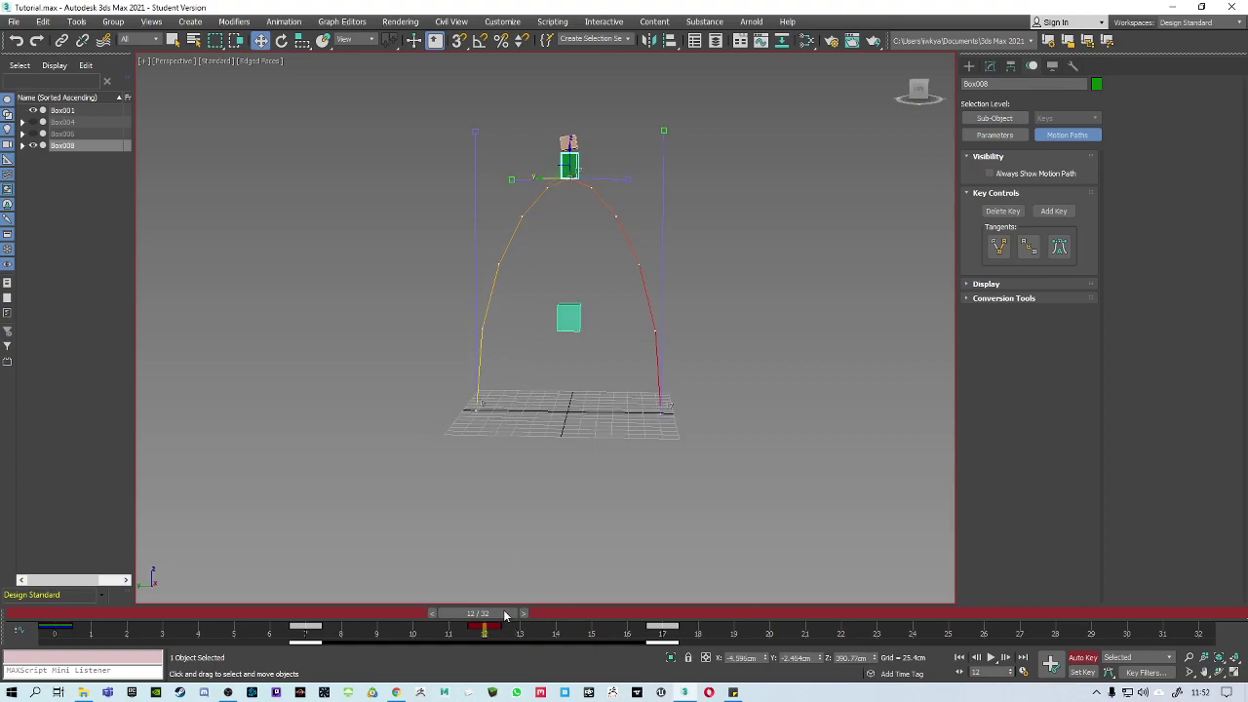
left_click_drag(505, 615, 589, 579)
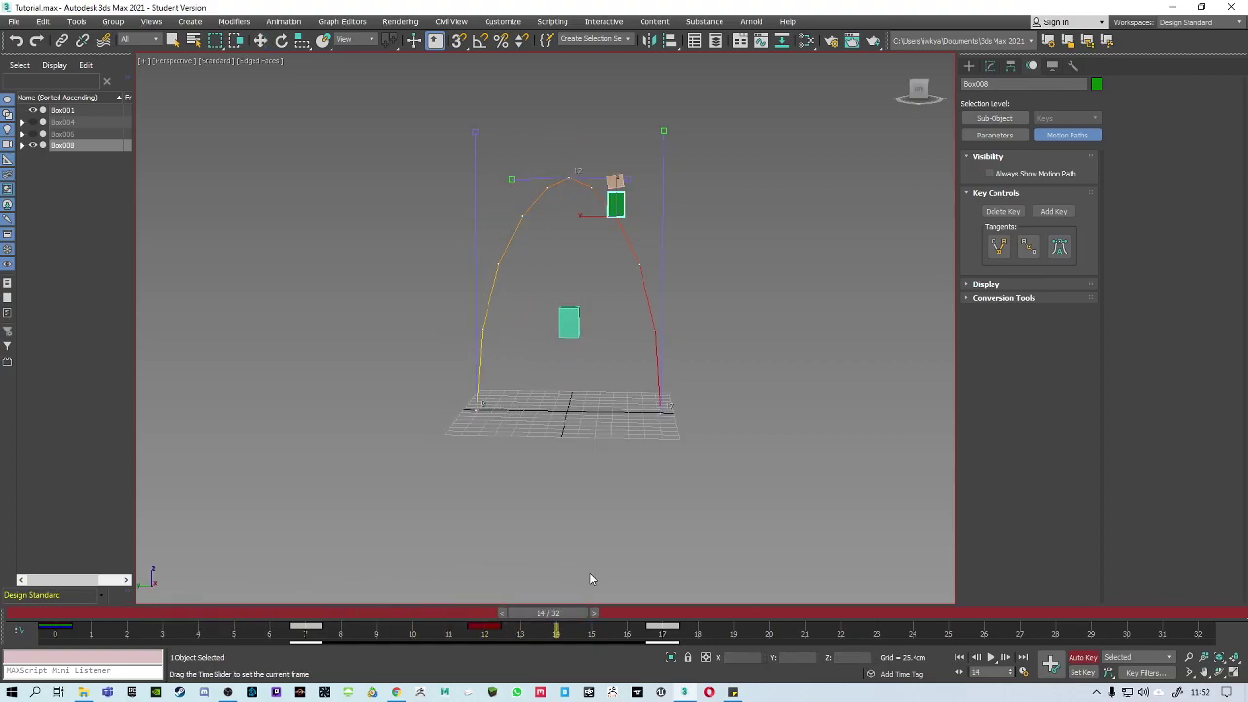
key("slash")
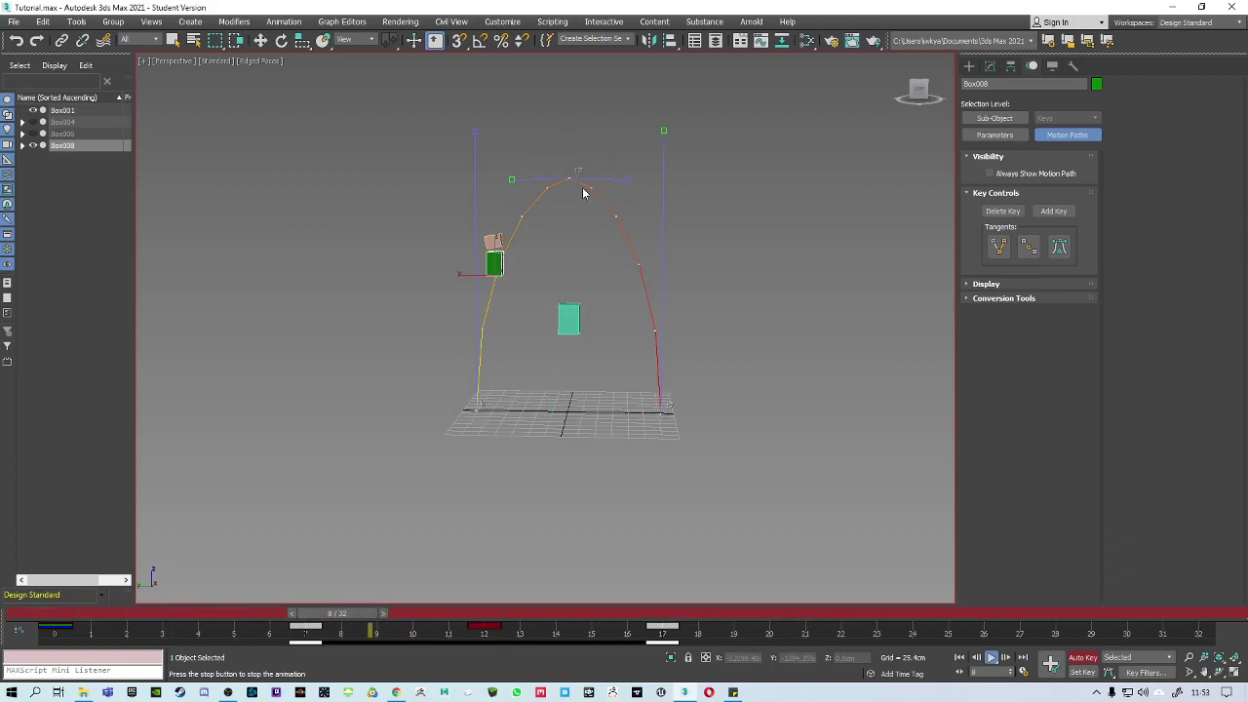
left_click(991, 657)
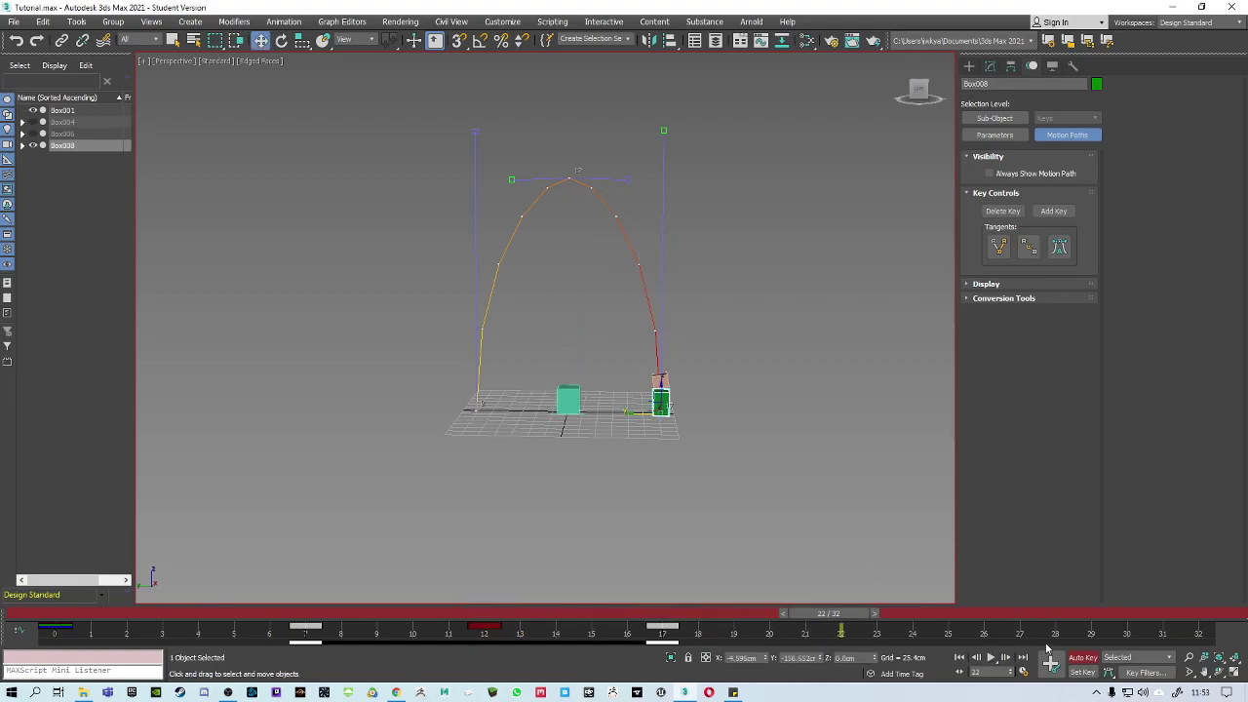
At frame 12 with Auto Key on, raise the green box to about Z 1098.8 cm and play the exaggerated jump.
left_click(1090, 663)
mouse_move(682, 310)
middle_mouse_down("alt")
mouse_move(582, 351)
mouse_move(682, 321)
middle_mouse_up("alt")
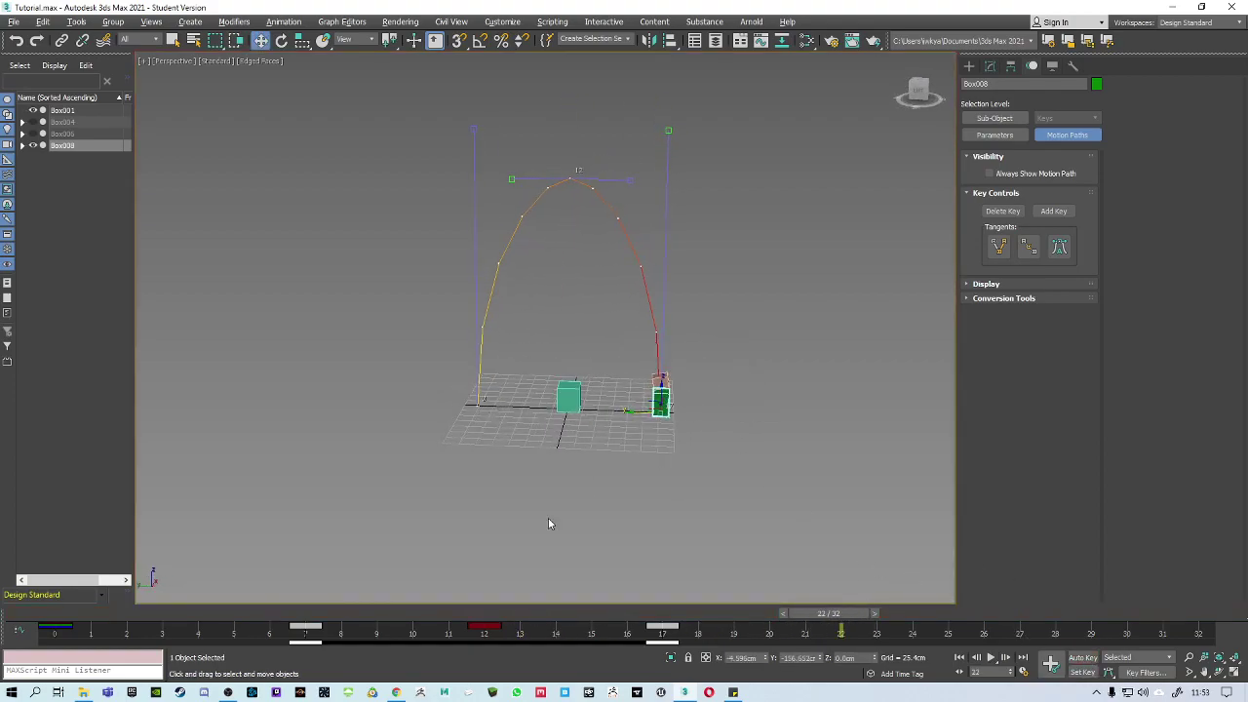
left_click(503, 615)
middle_click_drag(513, 500, 574, 265, "alt")
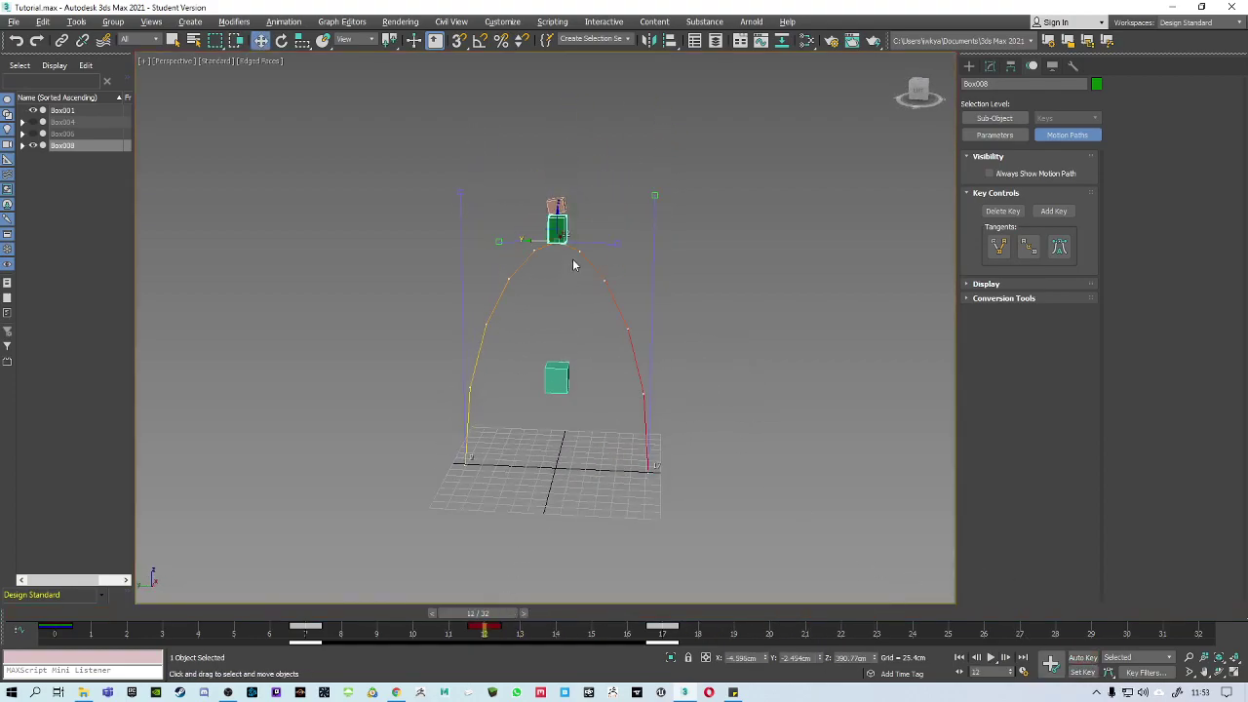
left_click(1084, 657)
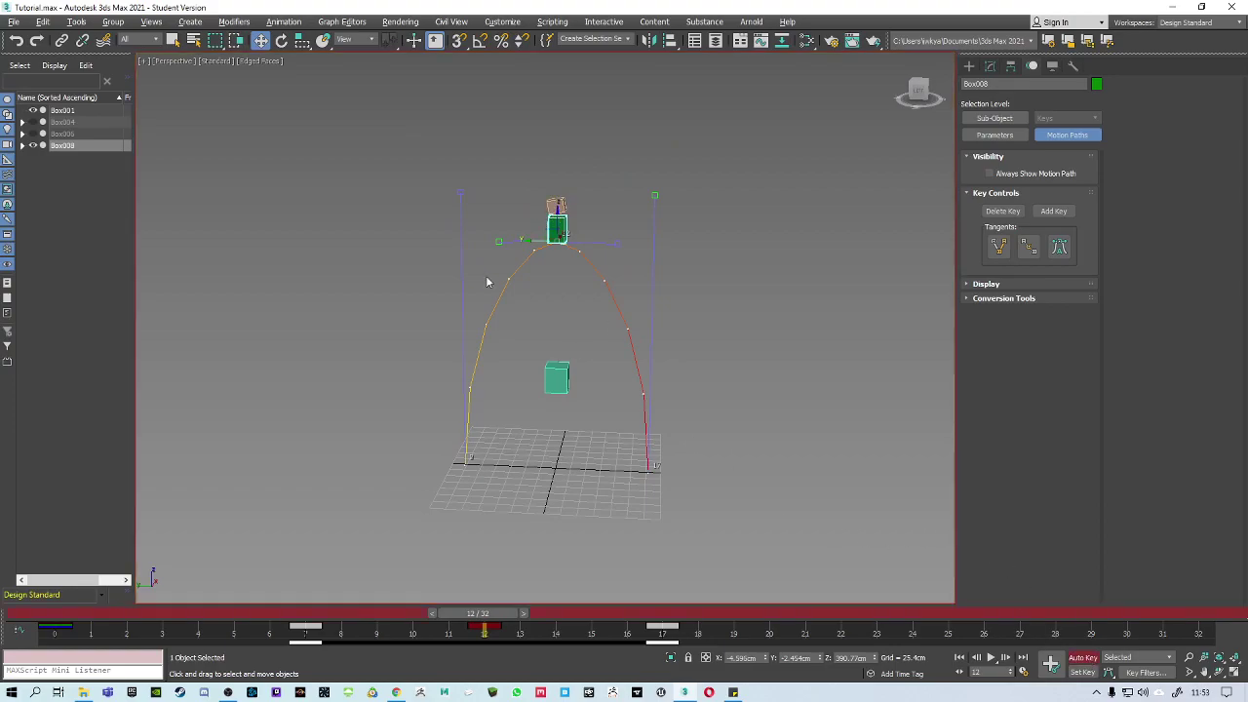
middle_click_drag(488, 277, 572, 250, "alt")
left_click_drag(560, 251, 543, 20)
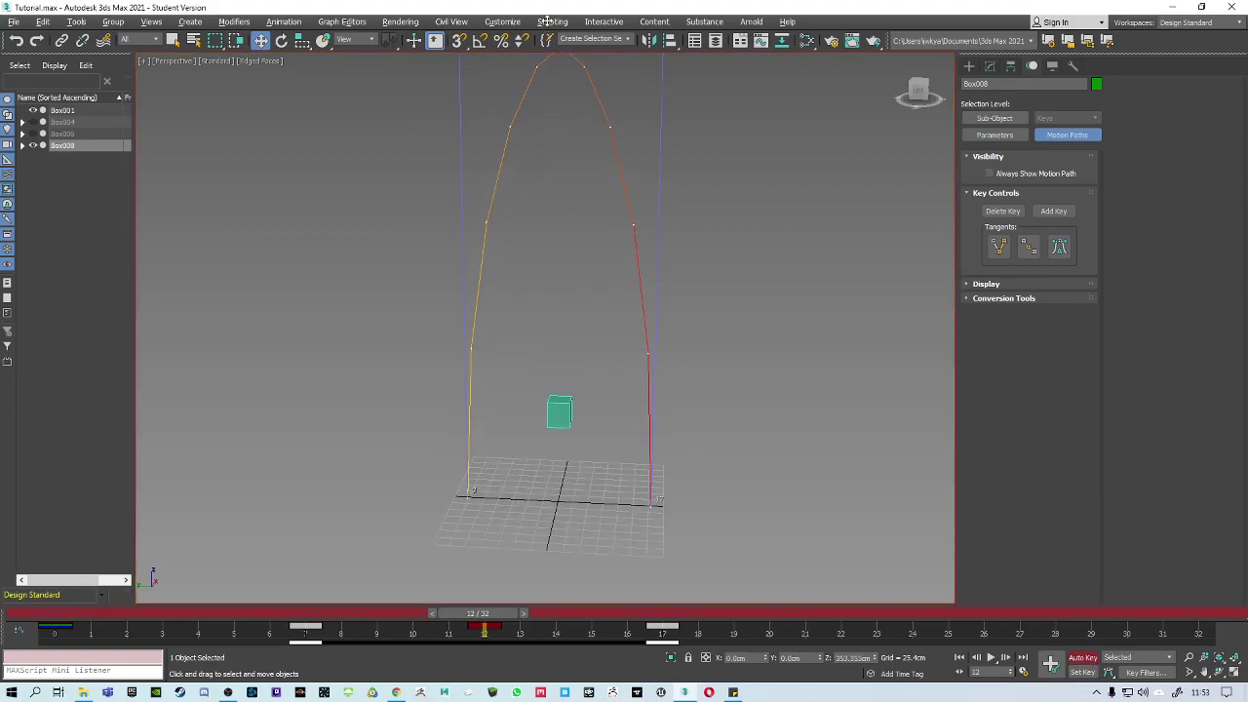
middle_click_drag(564, 269, 534, 333)
scroll(535, 332, "down", 5)
left_click_drag(528, 209, 523, 112)
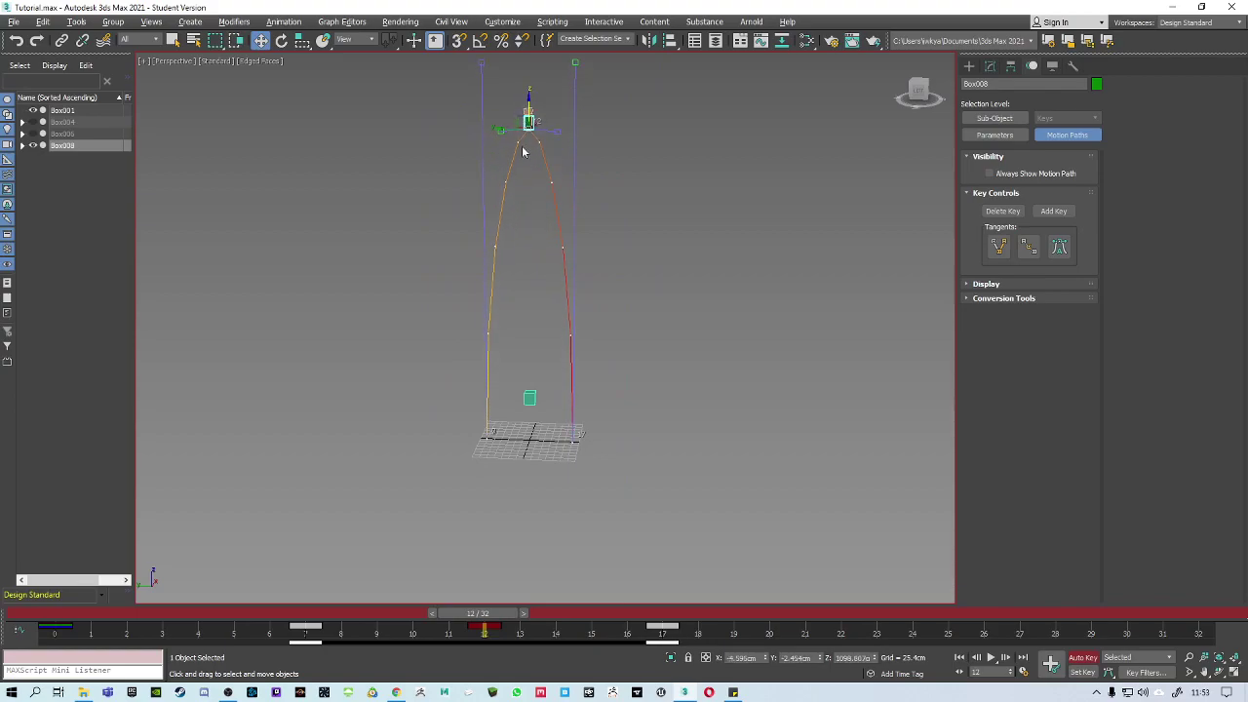
middle_click_drag(566, 298, 523, 289)
key("/")
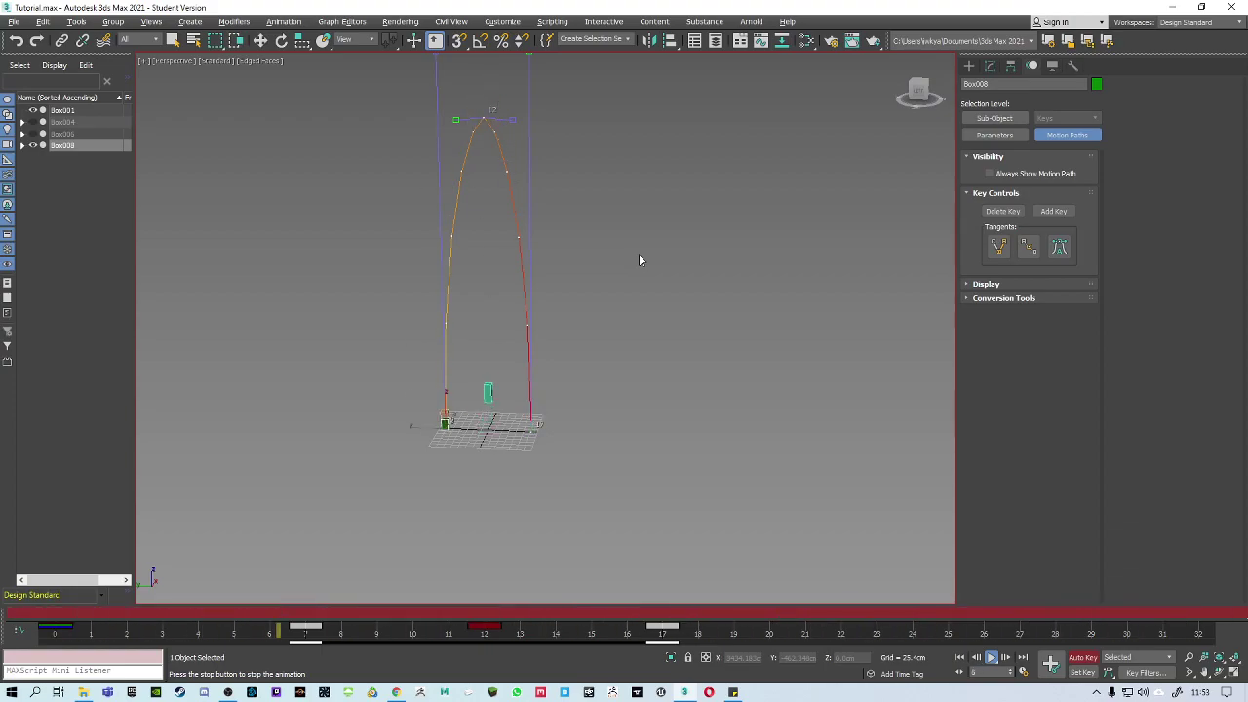
key("/")
At frame 12, lower the green box to about Z 228.5 cm and play back the jump.
mouse_move(490, 604)
left_mouse_down()
mouse_move(345, 598)
mouse_move(485, 609)
left_mouse_up()
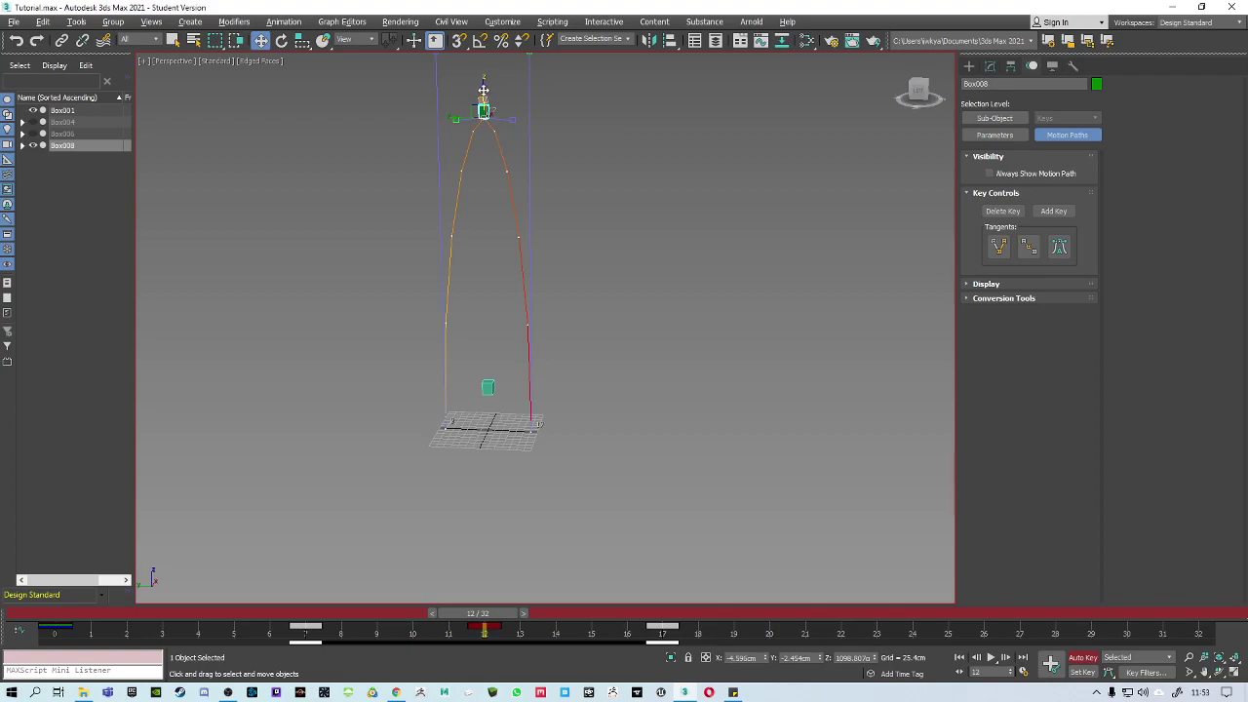
left_click_drag(483, 89, 482, 339)
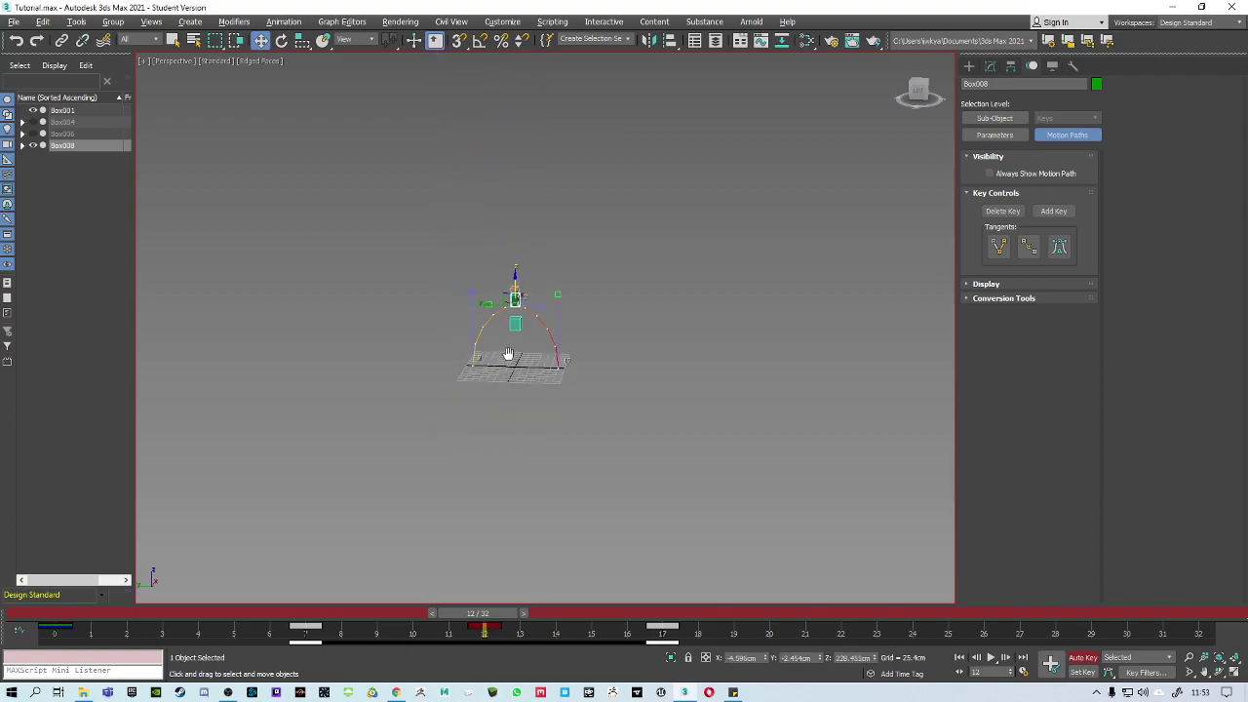
scroll(554, 275, "up", 5)
key("/")
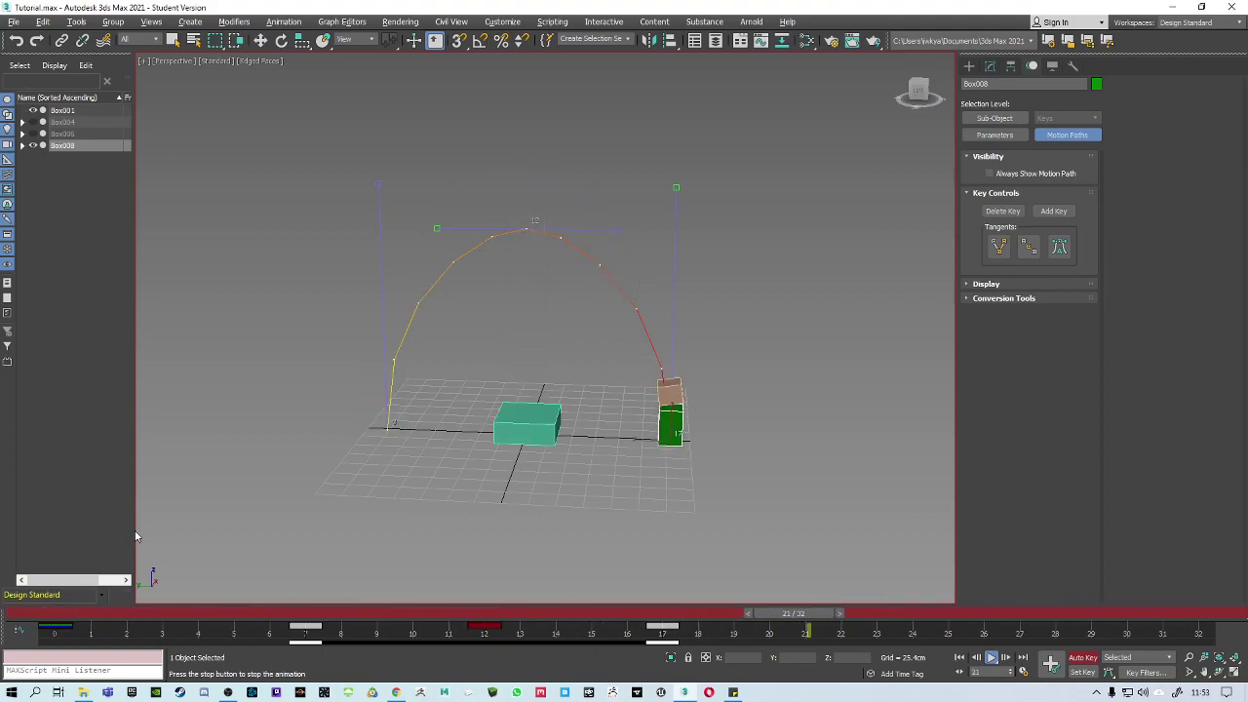
key("/")
Turn off Auto Key and stop displaying the green box's motion path.
left_click(1093, 659)
middle_click_drag(550, 348, 534, 393)
scroll(516, 387, "up", 3)
middle_click_drag(706, 303, 742, 276)
left_click(986, 136)
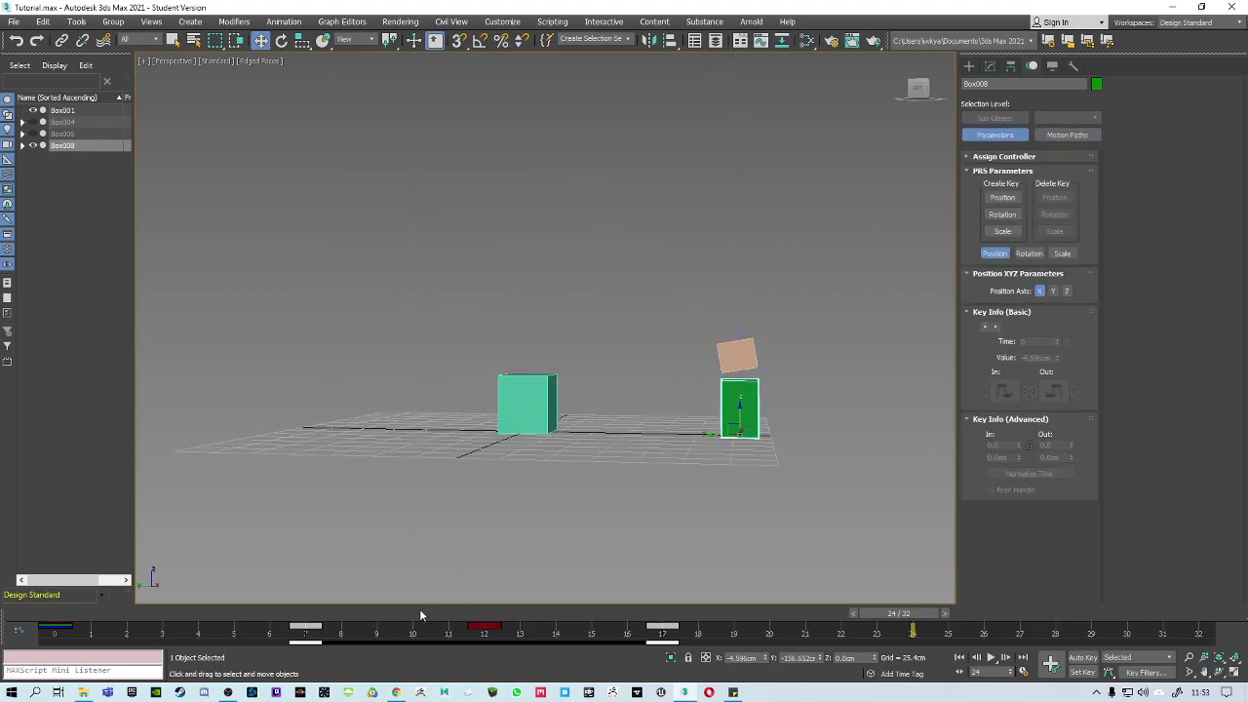
Scrub the green box's jump back to frame 4 and unhide all hidden box stacks.
left_click_drag(419, 615, 486, 556)
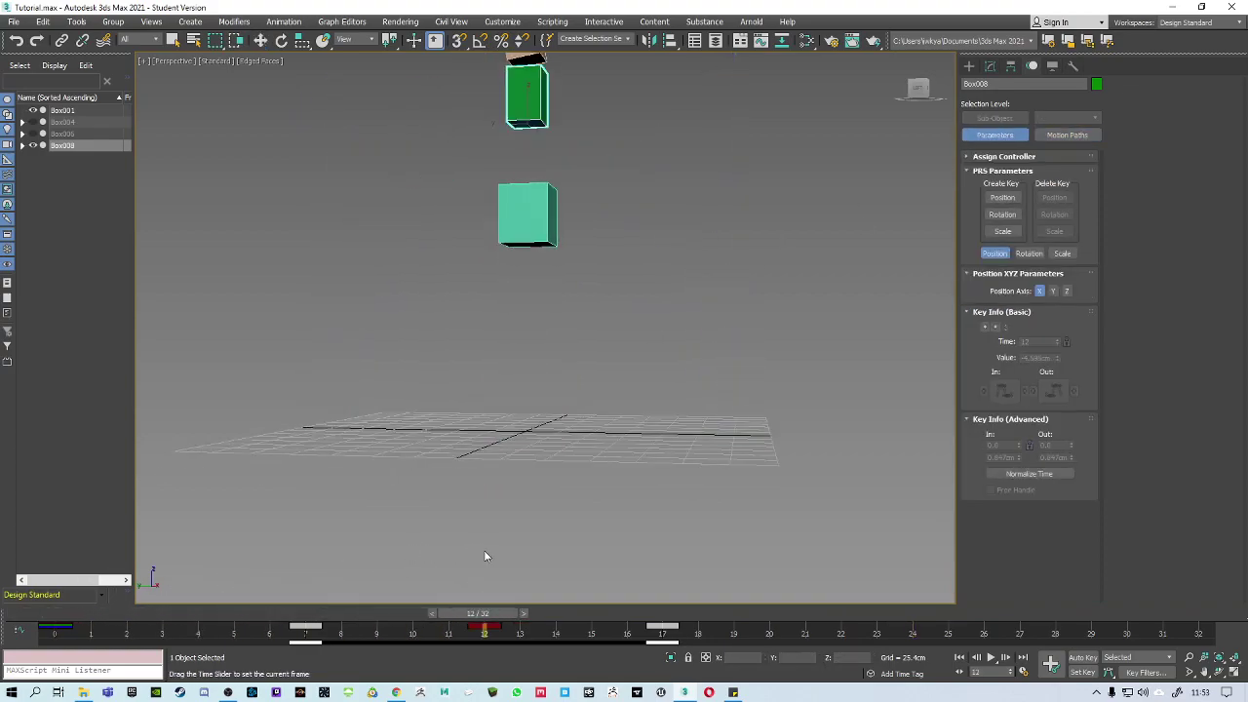
key("w")
middle_click_drag(501, 329, 509, 507, "alt")
left_click_drag(503, 612, 205, 560)
right_click(696, 429)
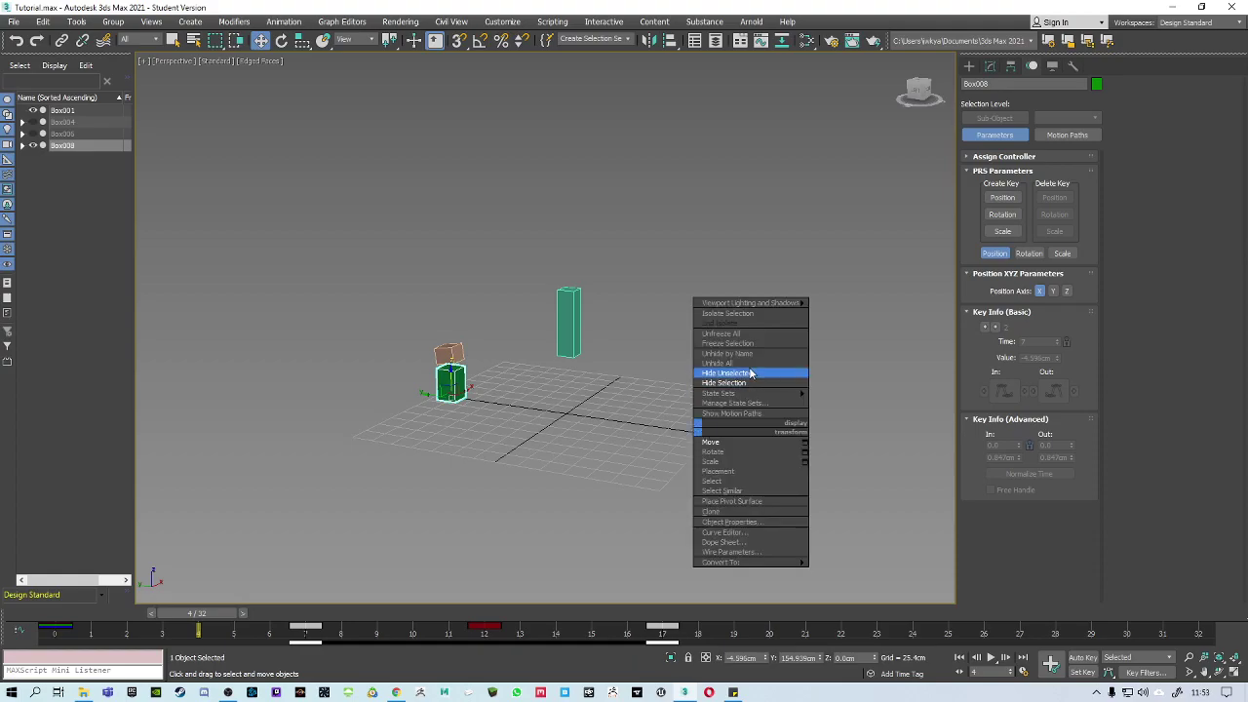
left_click(736, 367)
Play and scrub the animation to compare the jumps of the three box stacks.
key("/")
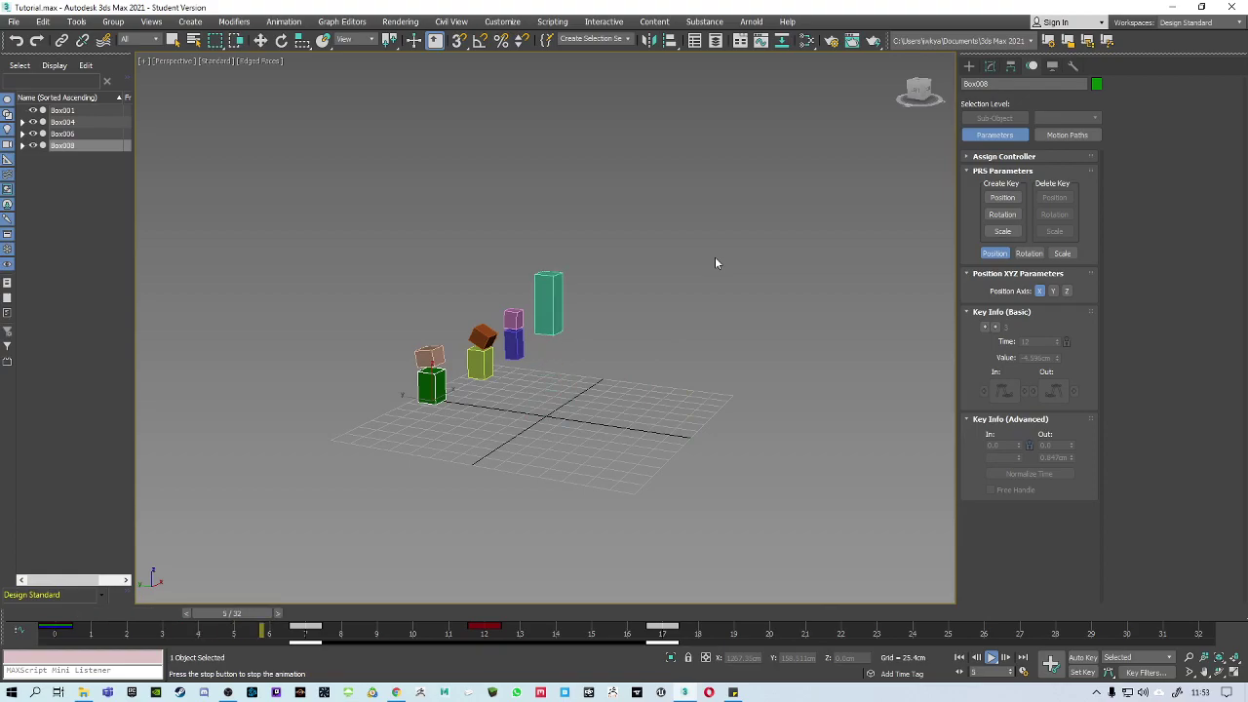
key("slash")
key("w")
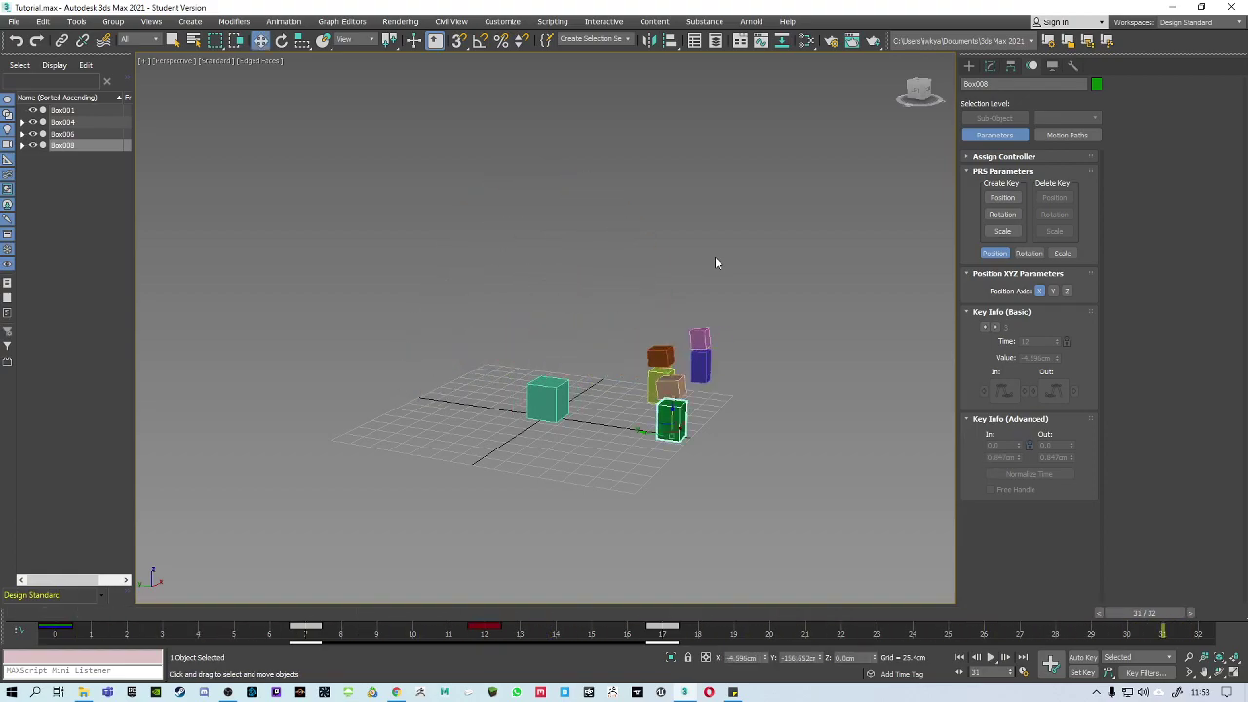
left_click_drag(619, 614, 209, 545)
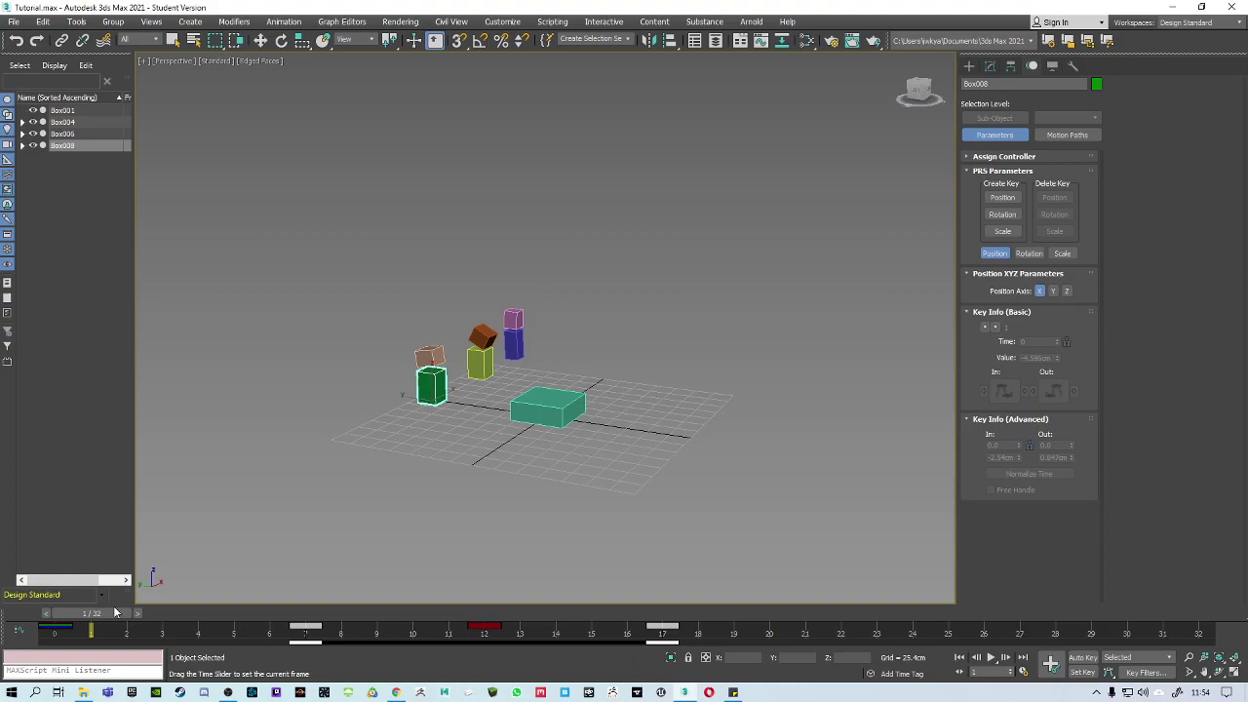
Return to frame 0 and turn Auto Key on with the green box selected.
left_click_drag(114, 612, 64, 576)
middle_click_drag(499, 409, 551, 375)
scroll(581, 391, "up", 3)
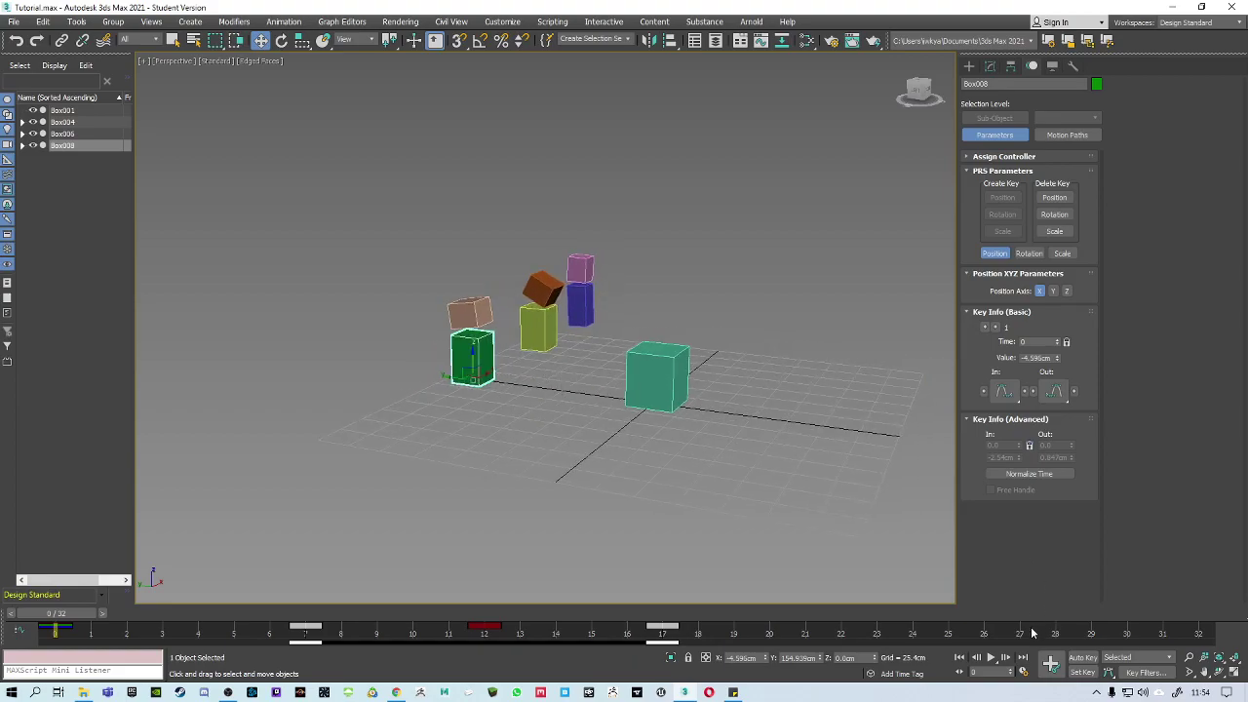
left_click(1082, 658)
mouse_move(589, 374)
middle_mouse_down()
mouse_move(573, 400)
mouse_move(587, 380)
middle_mouse_up()
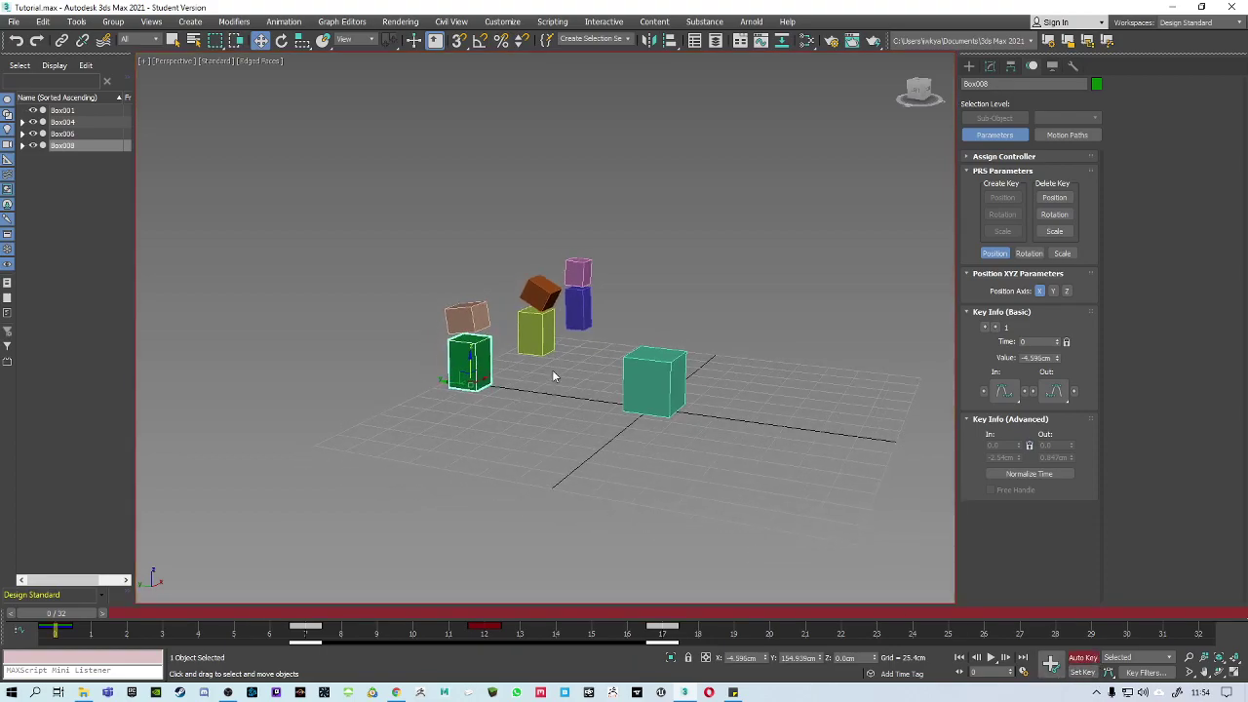
Use Select and Squash to flatten the green box vertically at frame 7, just before its takeoff.
left_click(304, 41)
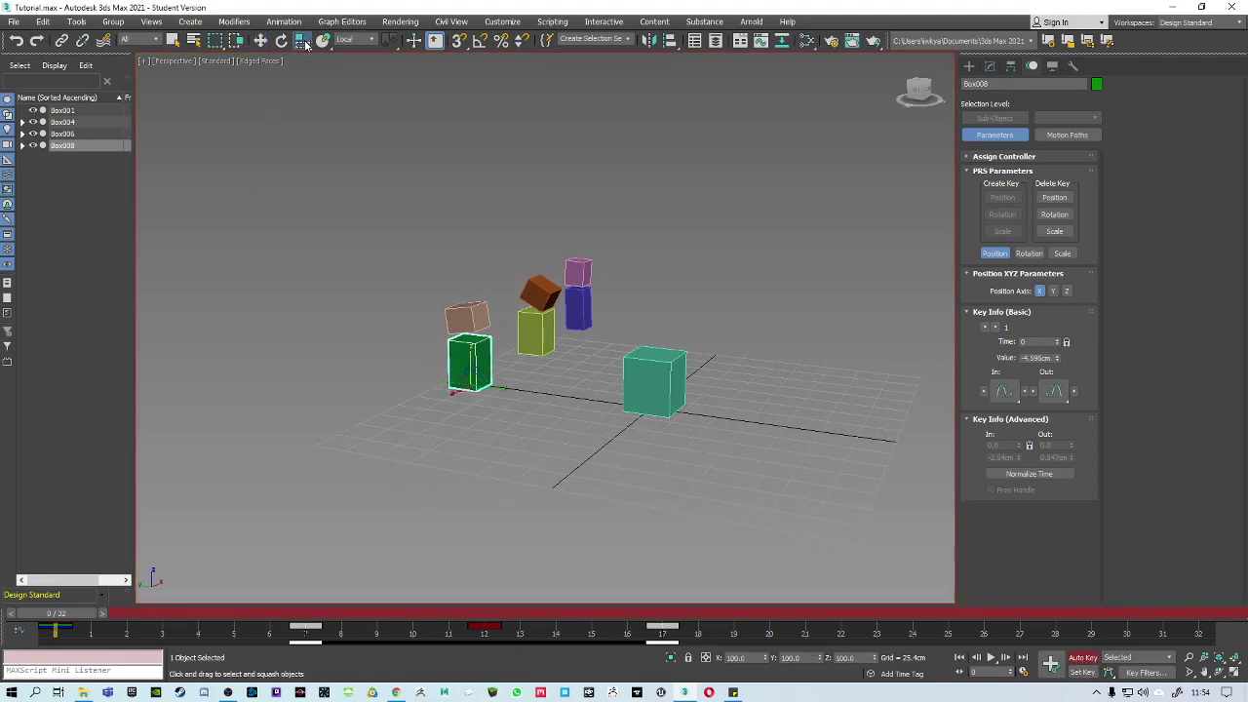
scroll(449, 415, "up", 3)
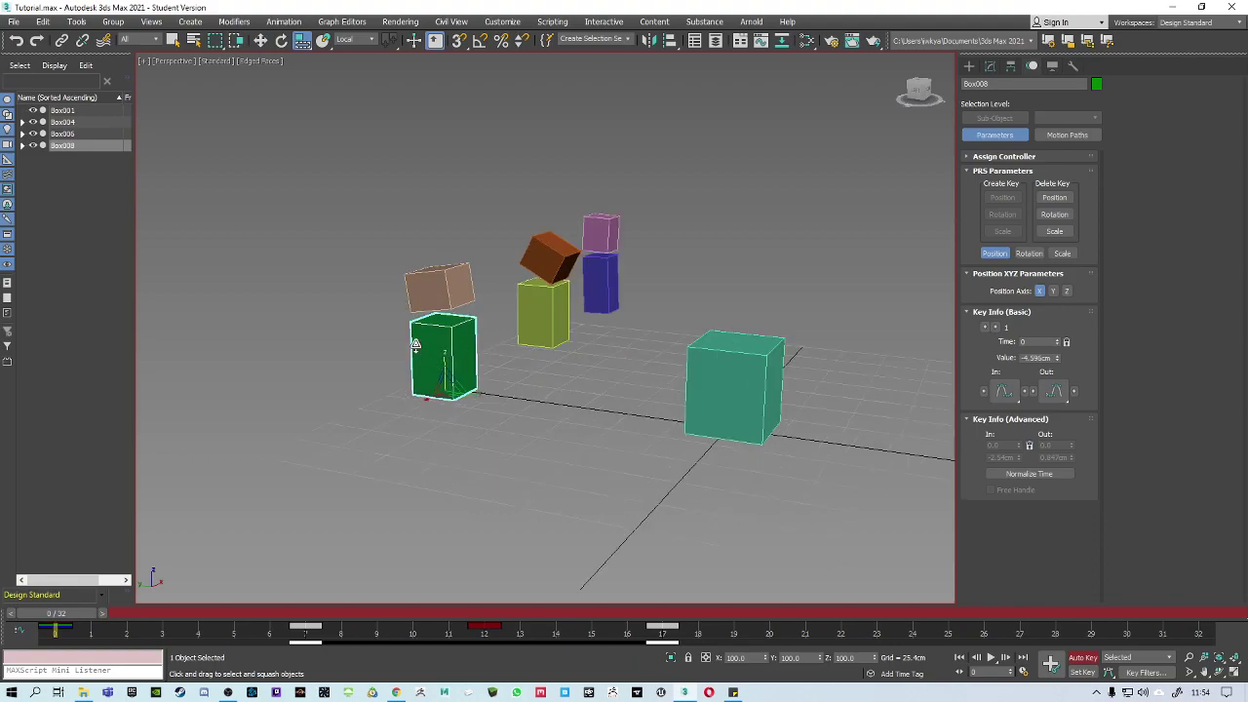
scroll(454, 370, "down", 2)
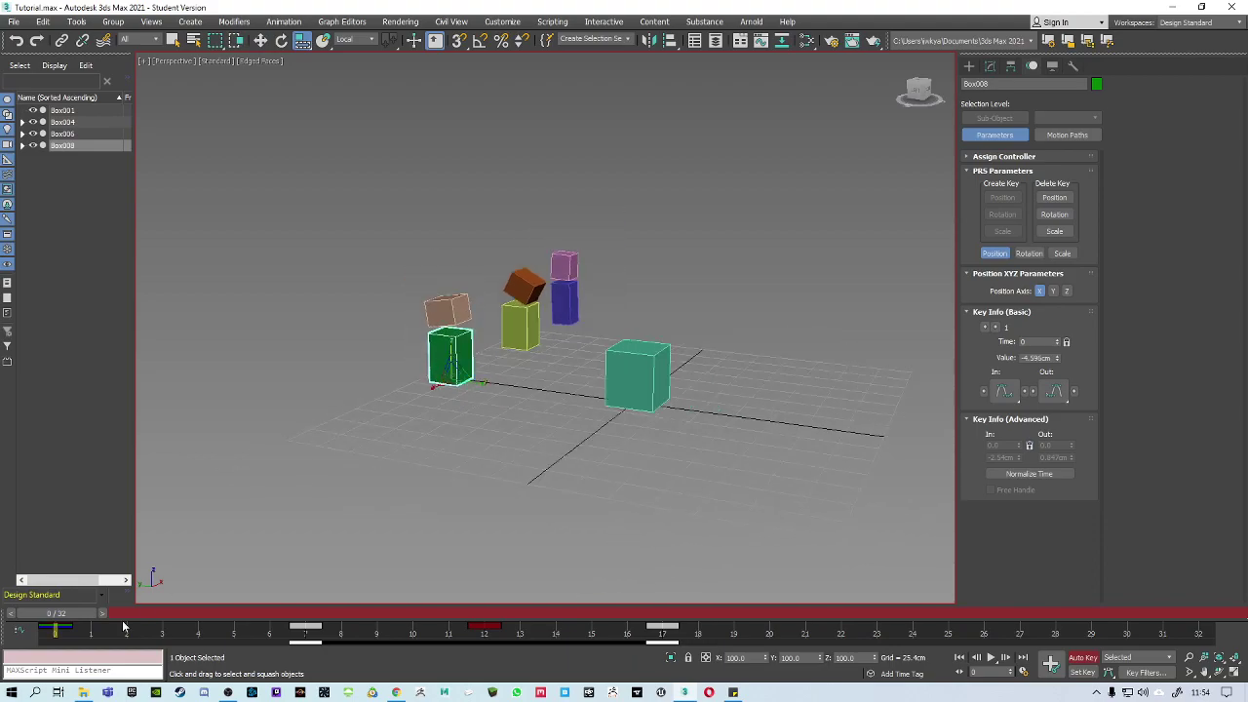
mouse_move(81, 615)
left_mouse_down()
mouse_move(104, 614)
mouse_move(87, 612)
left_mouse_up()
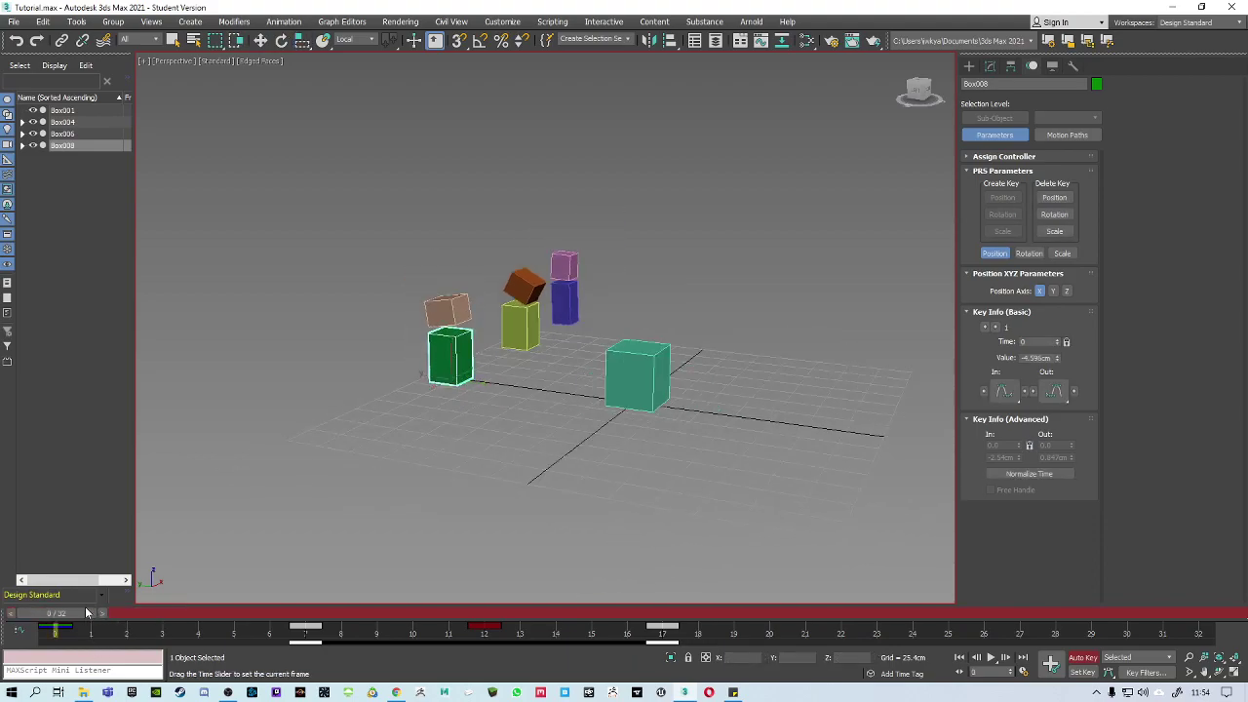
middle_click_drag(341, 370, 368, 363)
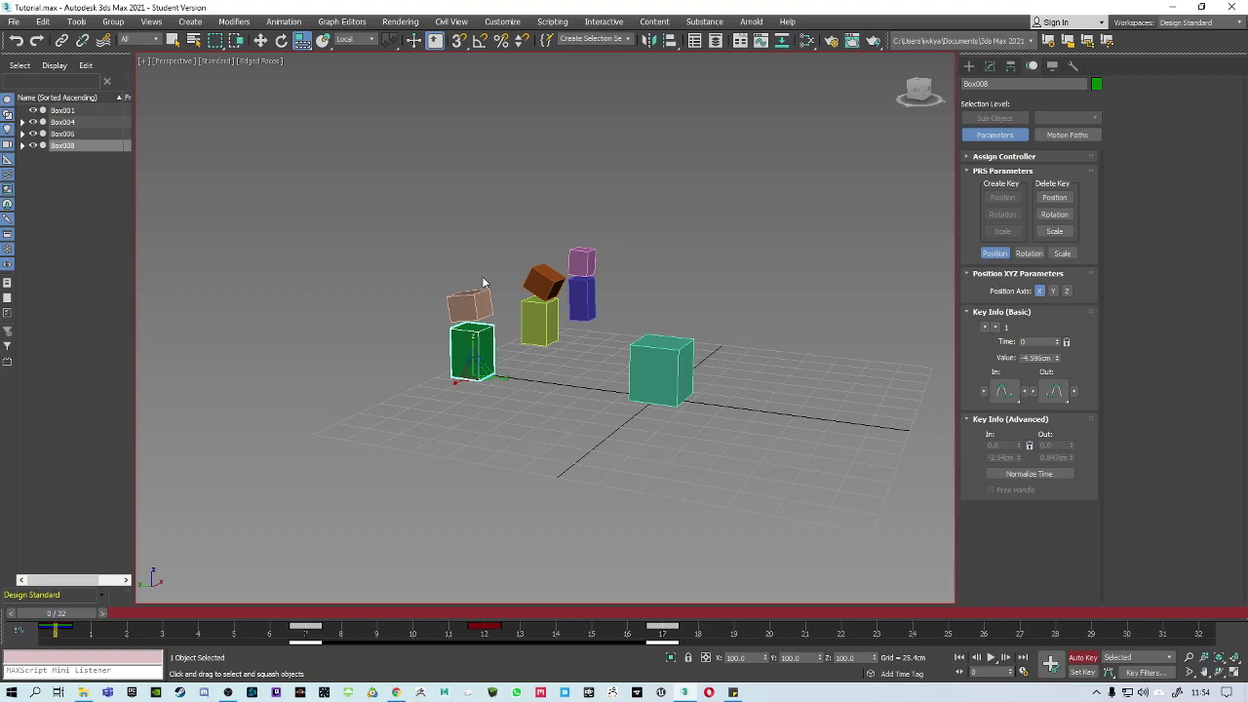
left_click_drag(78, 616, 303, 616)
left_click(344, 632)
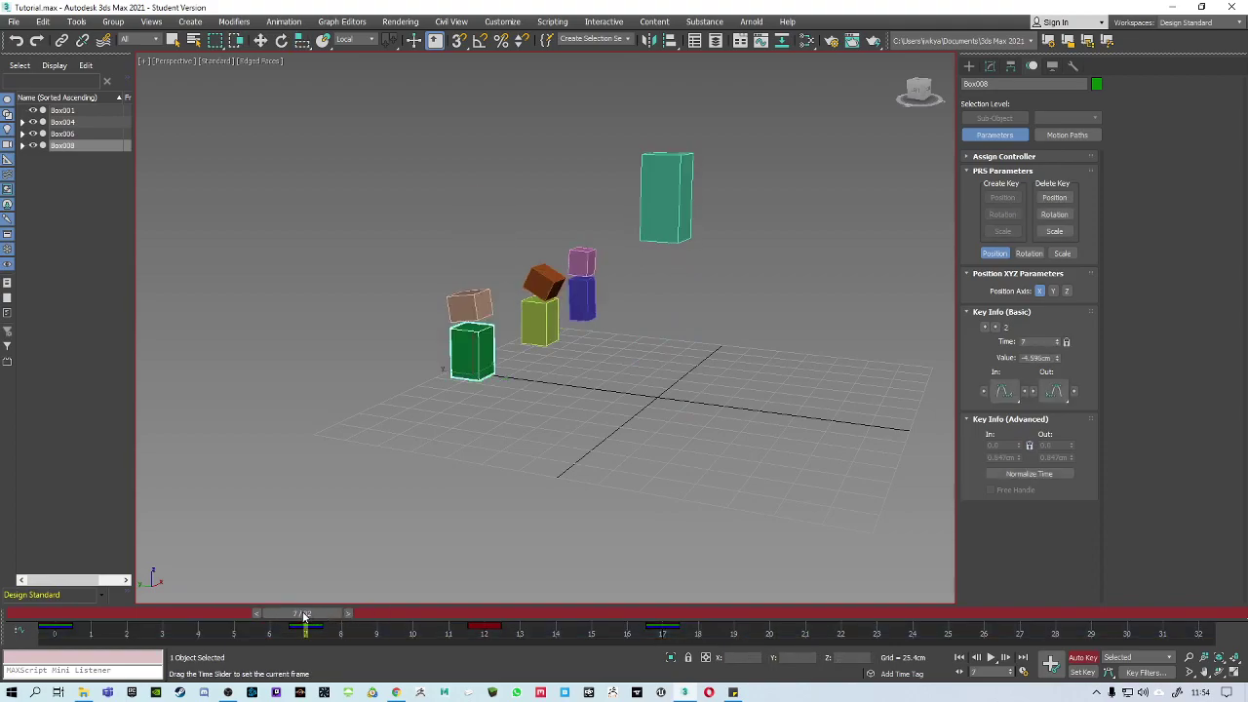
middle_click_drag(542, 372, 475, 381)
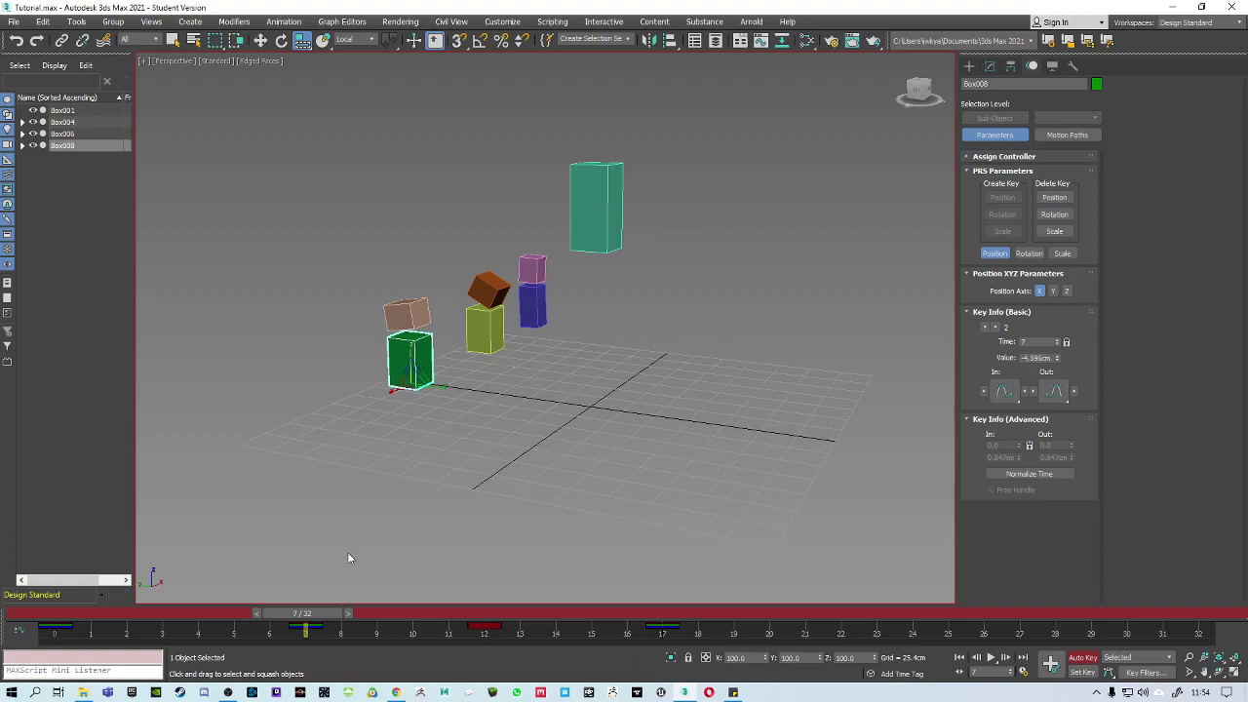
mouse_move(325, 614)
left_mouse_down()
mouse_move(362, 620)
mouse_move(321, 612)
left_mouse_up()
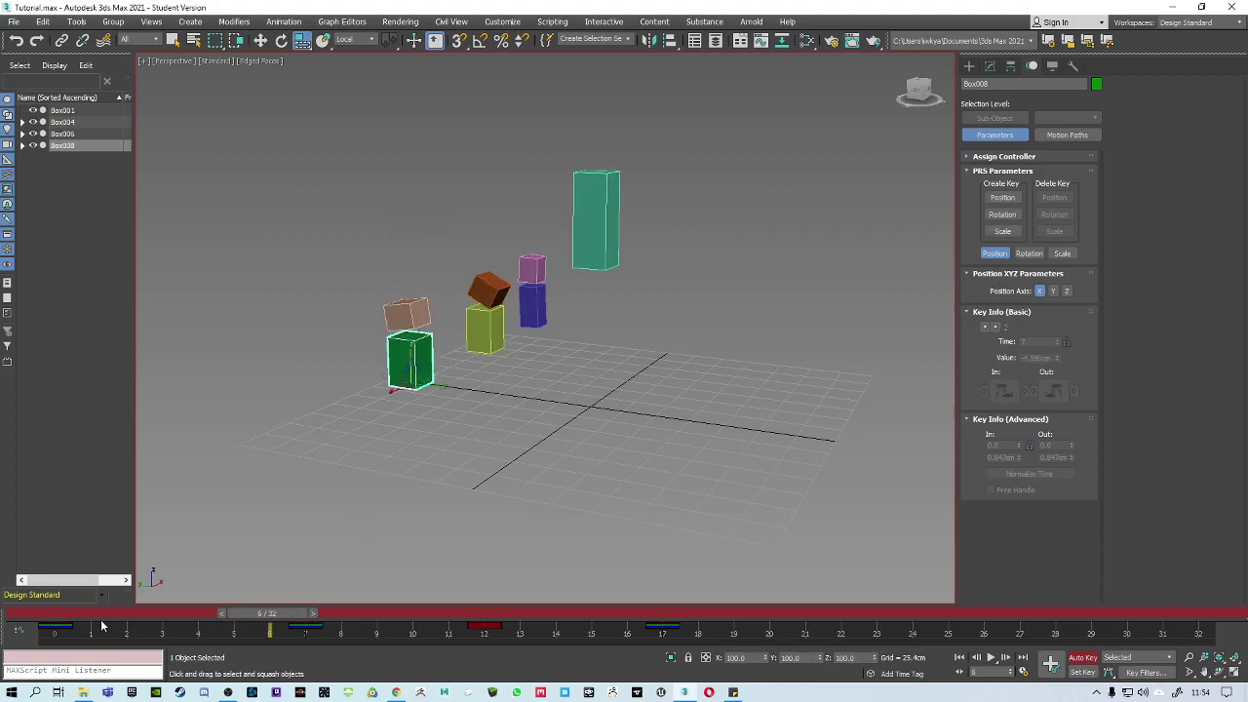
left_click_drag(113, 614, 318, 610)
key("r")
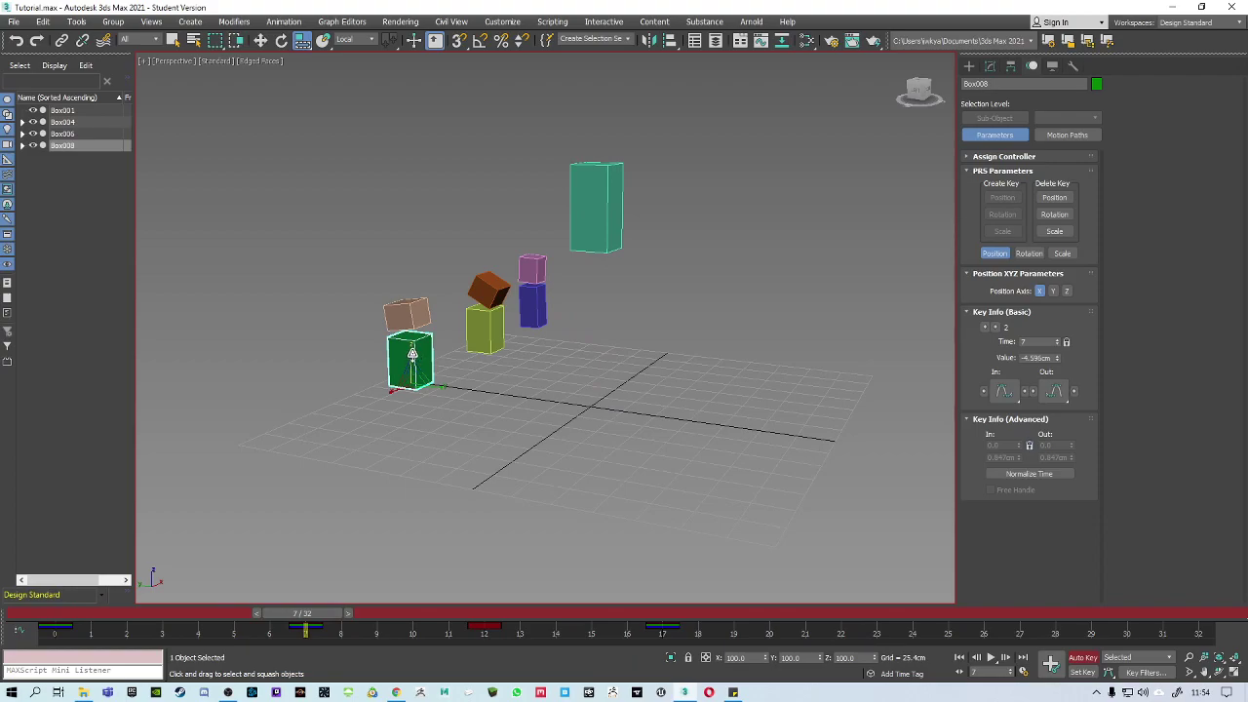
left_click_drag(413, 354, 416, 399)
Copy the green box's frame 0 key to frame 4 to hold its pose before the squash.
left_click_drag(309, 607, 202, 620)
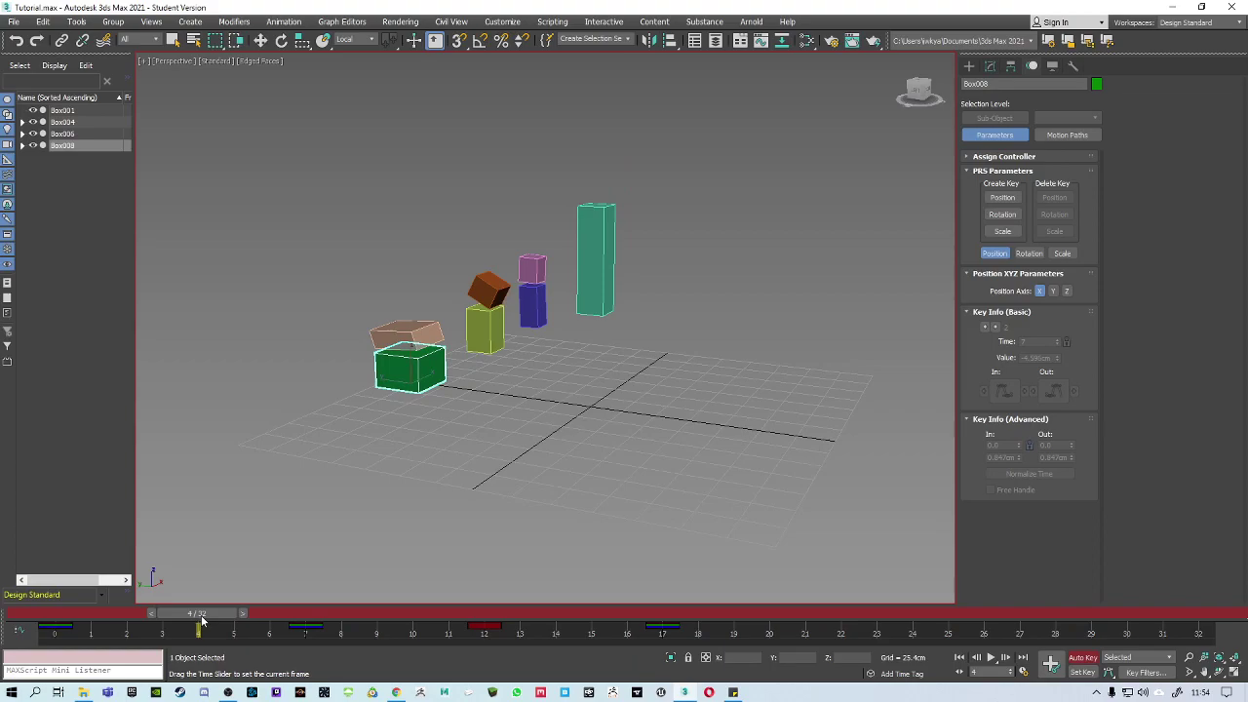
key("r")
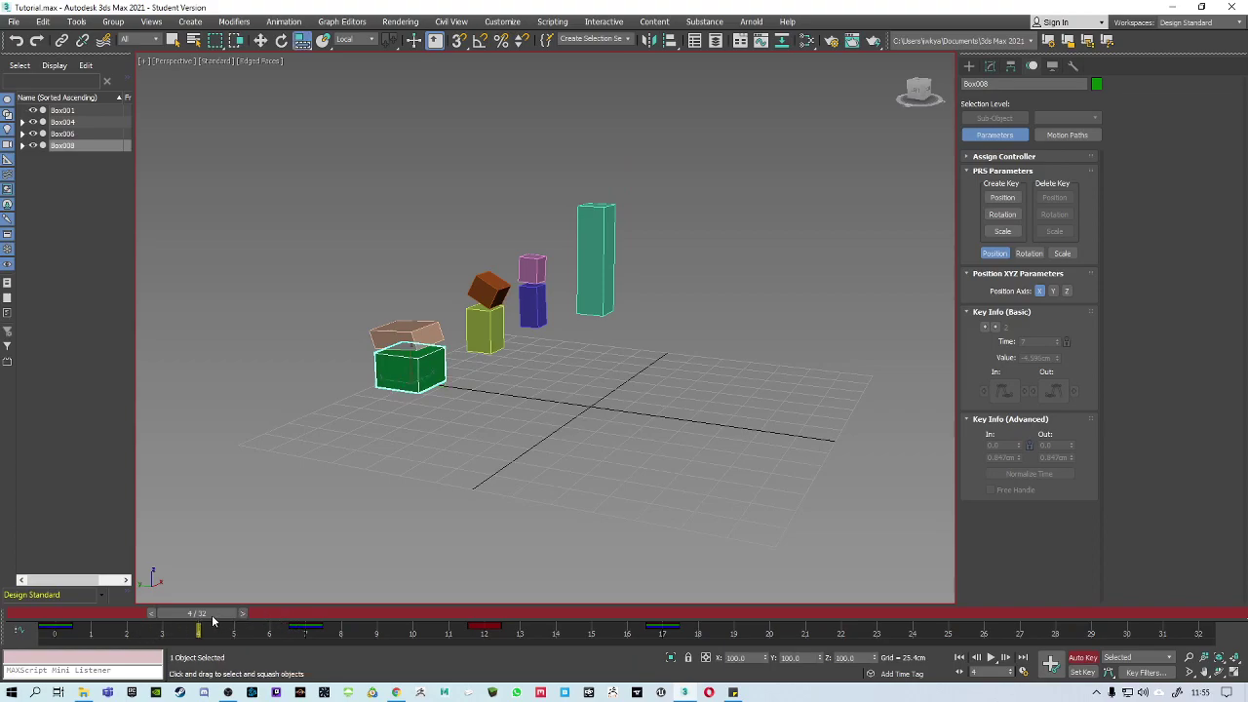
left_click_drag(103, 621, 41, 639)
left_click_drag(56, 627, 201, 628, "shift")
Stretch the green box tall and thin at frame 8 as it leaves the ground.
left_click_drag(207, 614, 354, 612)
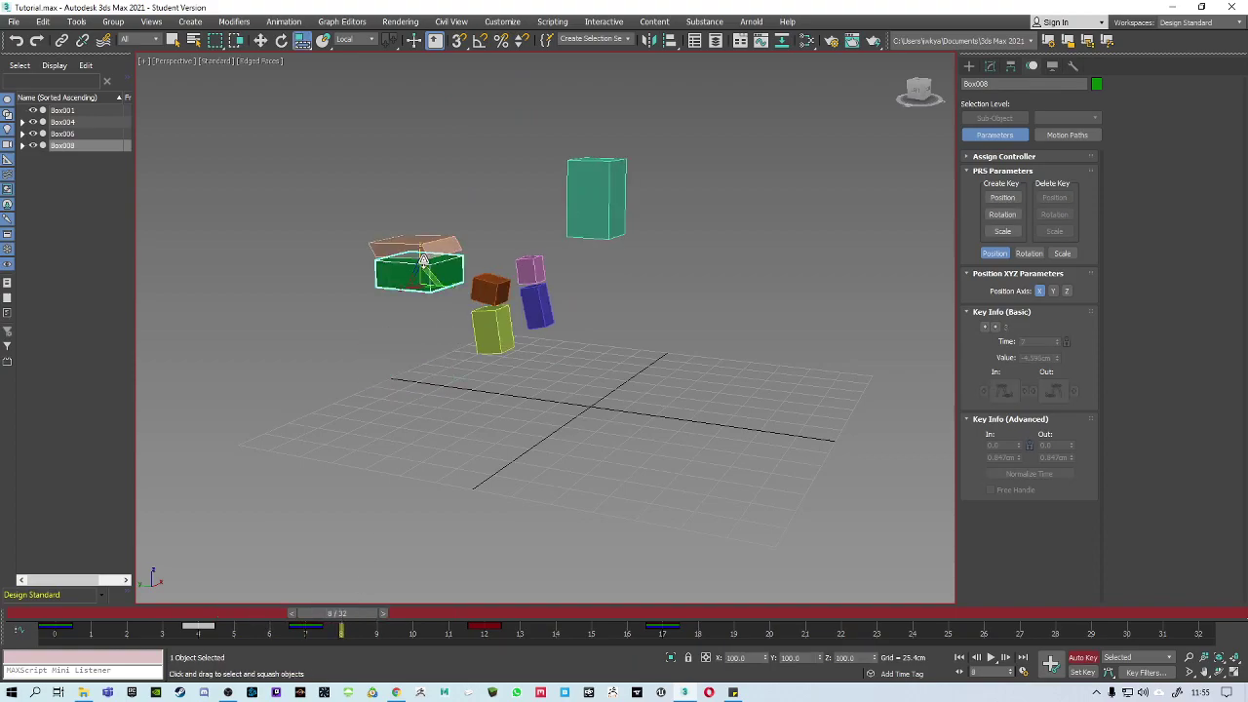
middle_click_drag(423, 260, 435, 310, "alt")
left_click_drag(412, 295, 425, 211)
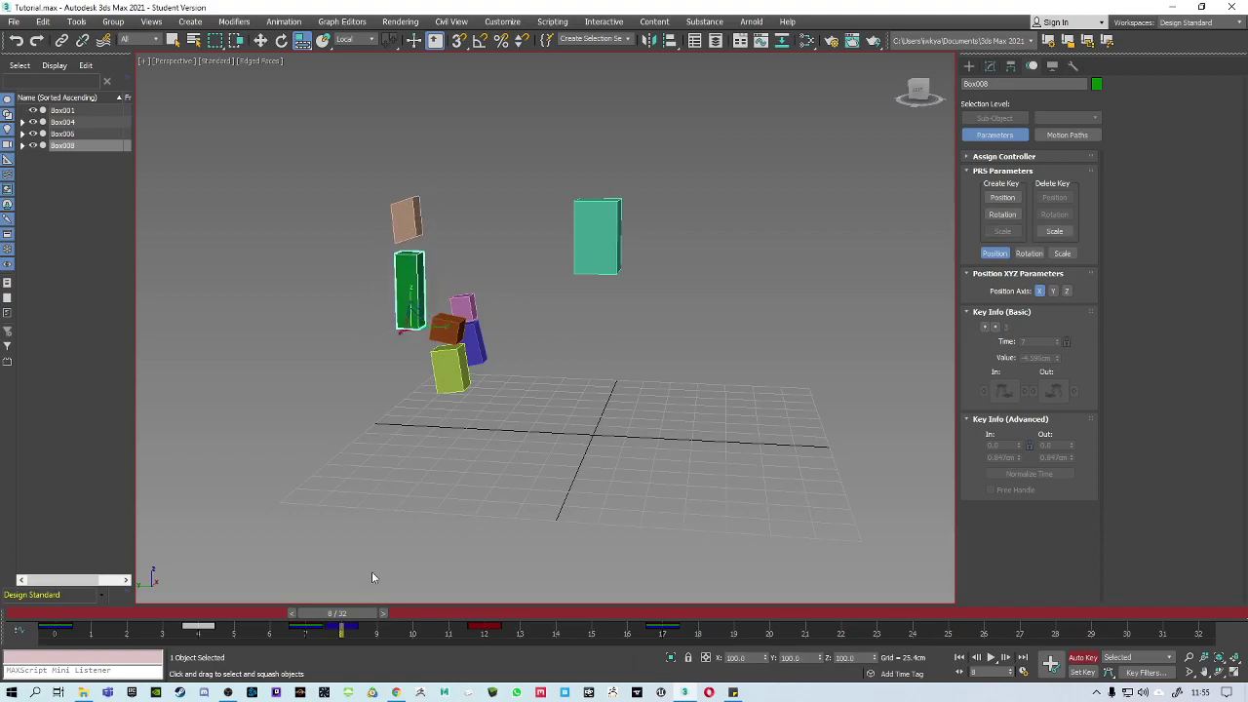
Go to frame 12 and filter the track bar keys to Current Transform with scaling as the active transform.
left_click_drag(358, 614, 499, 560)
middle_click_drag(638, 119, 616, 242)
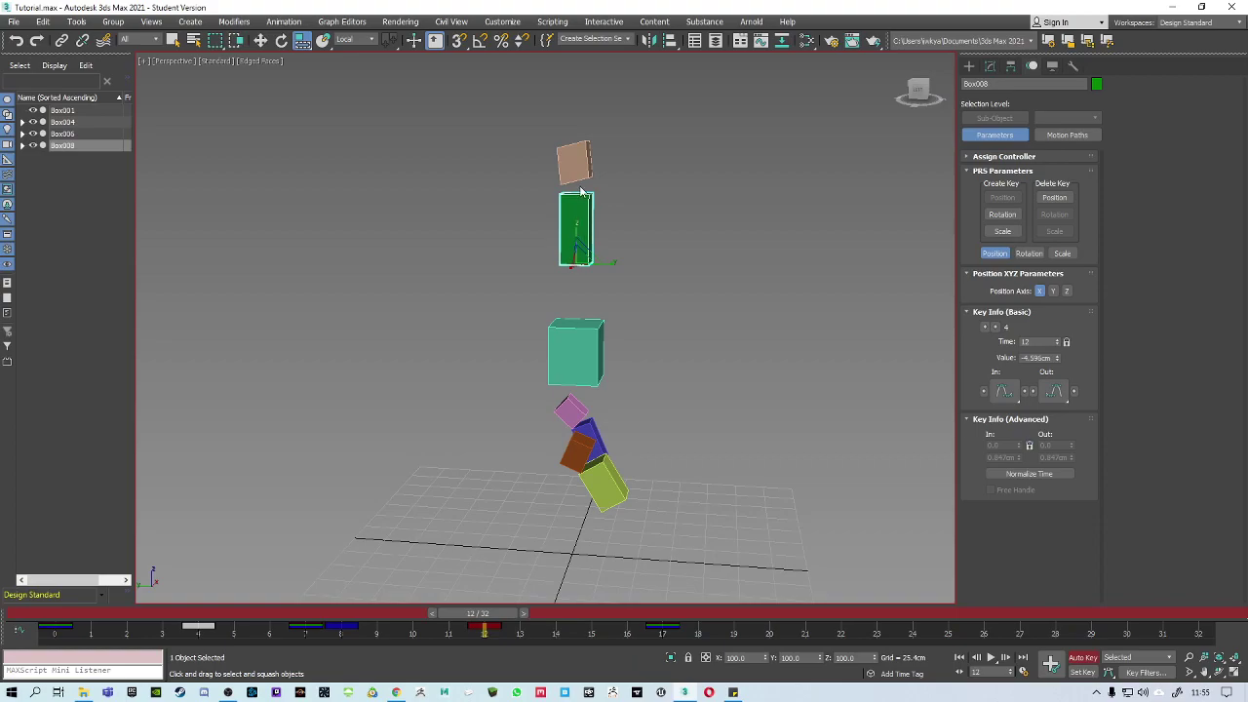
left_click(230, 628)
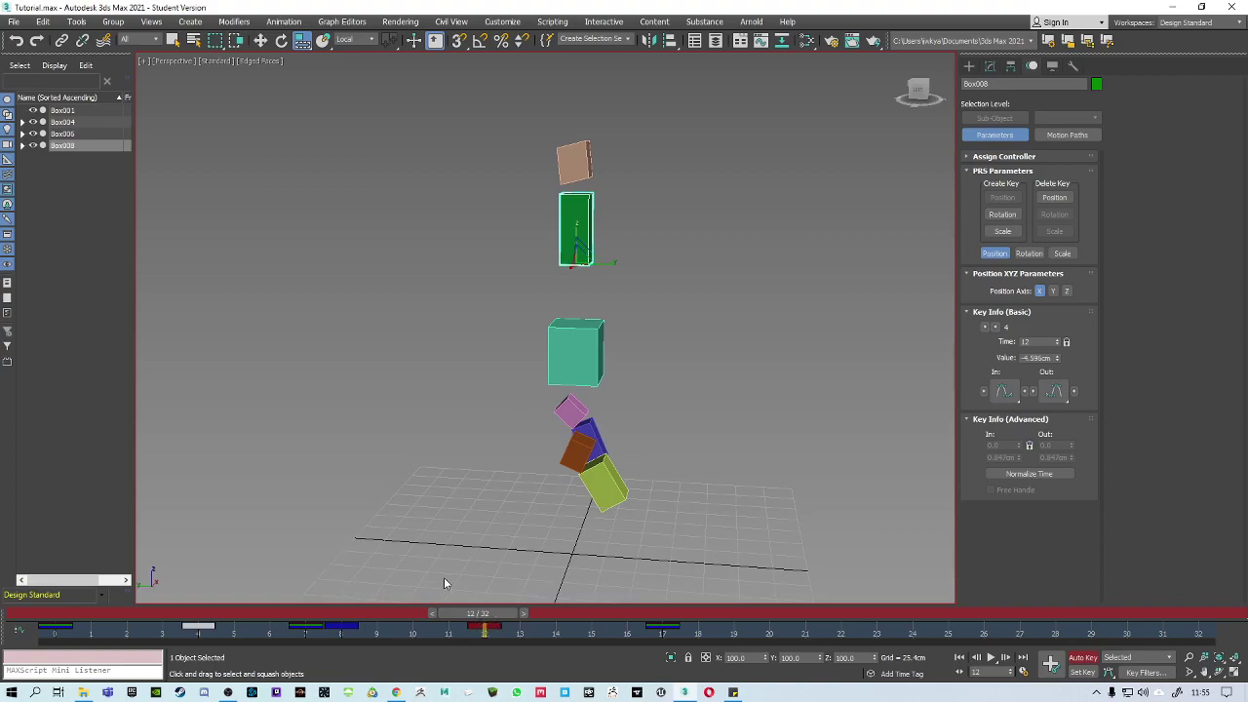
right_click(417, 631)
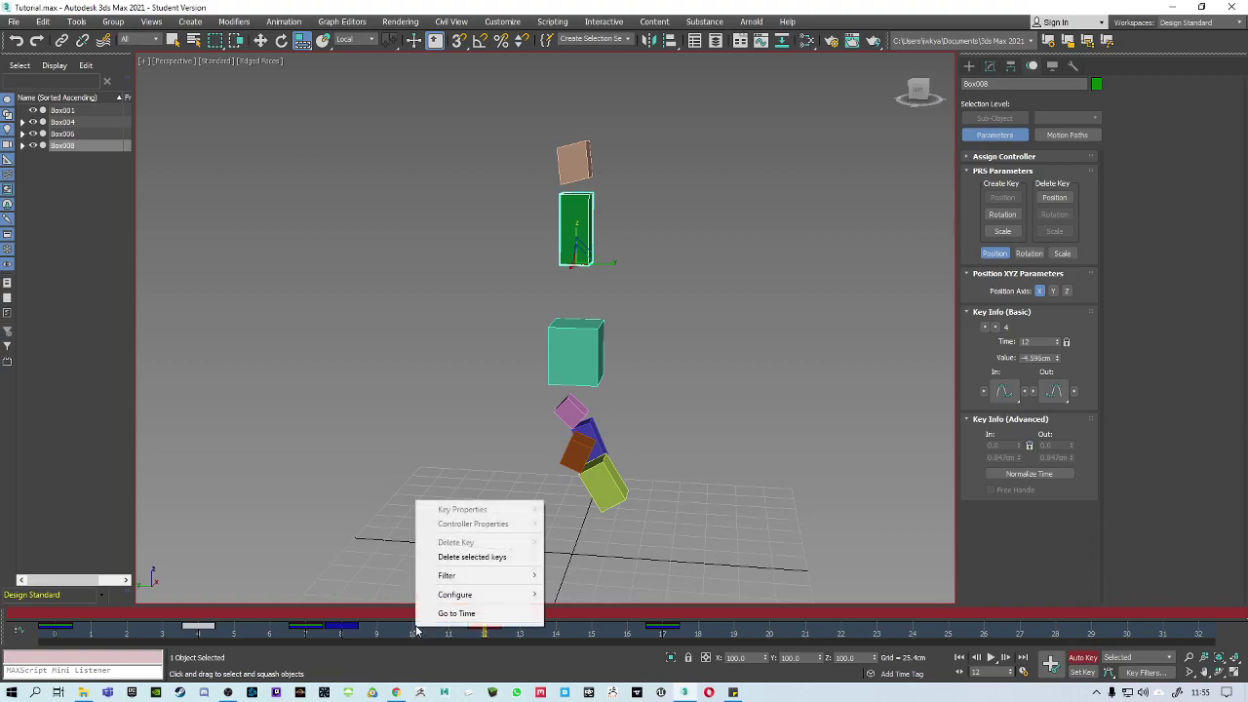
mouse_move(480, 577)
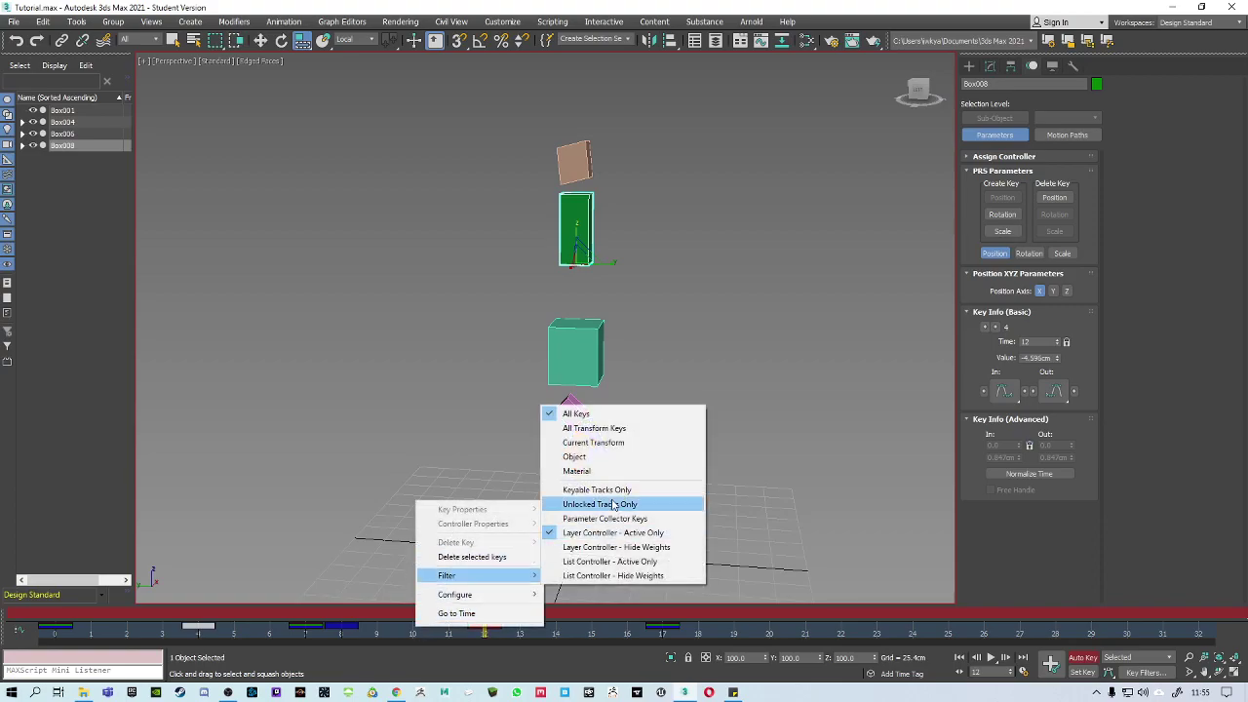
left_click(597, 444)
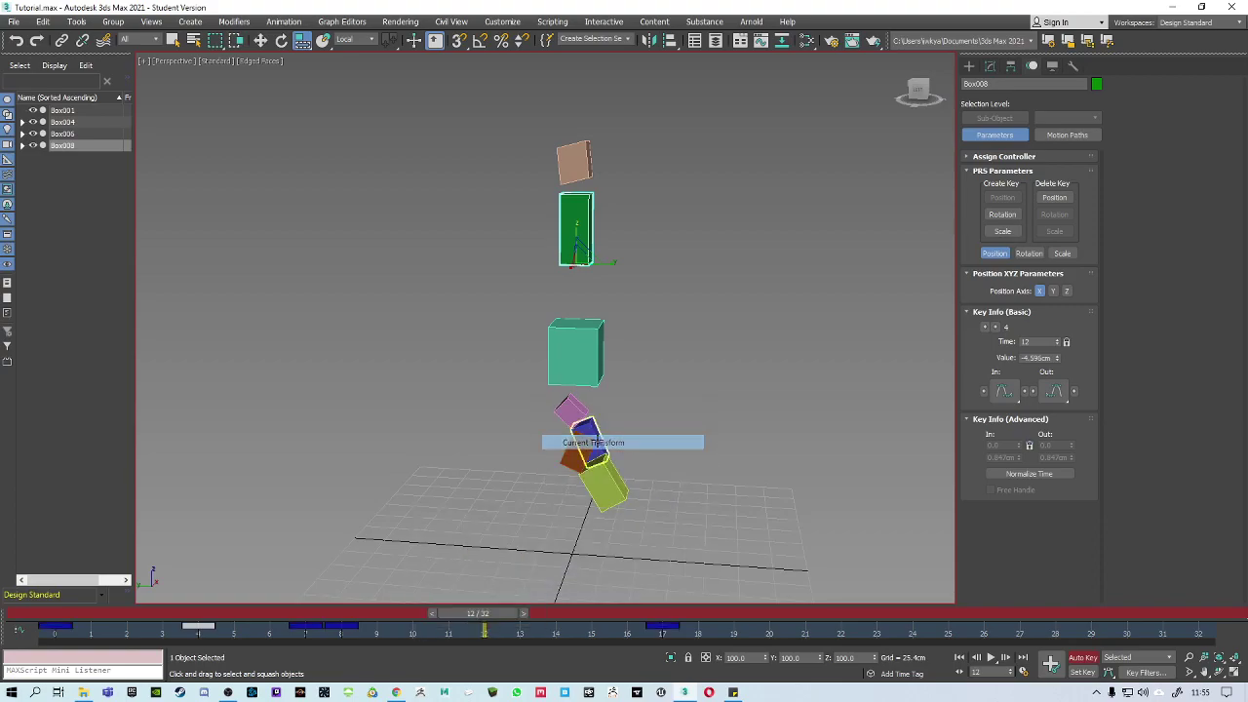
right_click(577, 255)
left_click(594, 287)
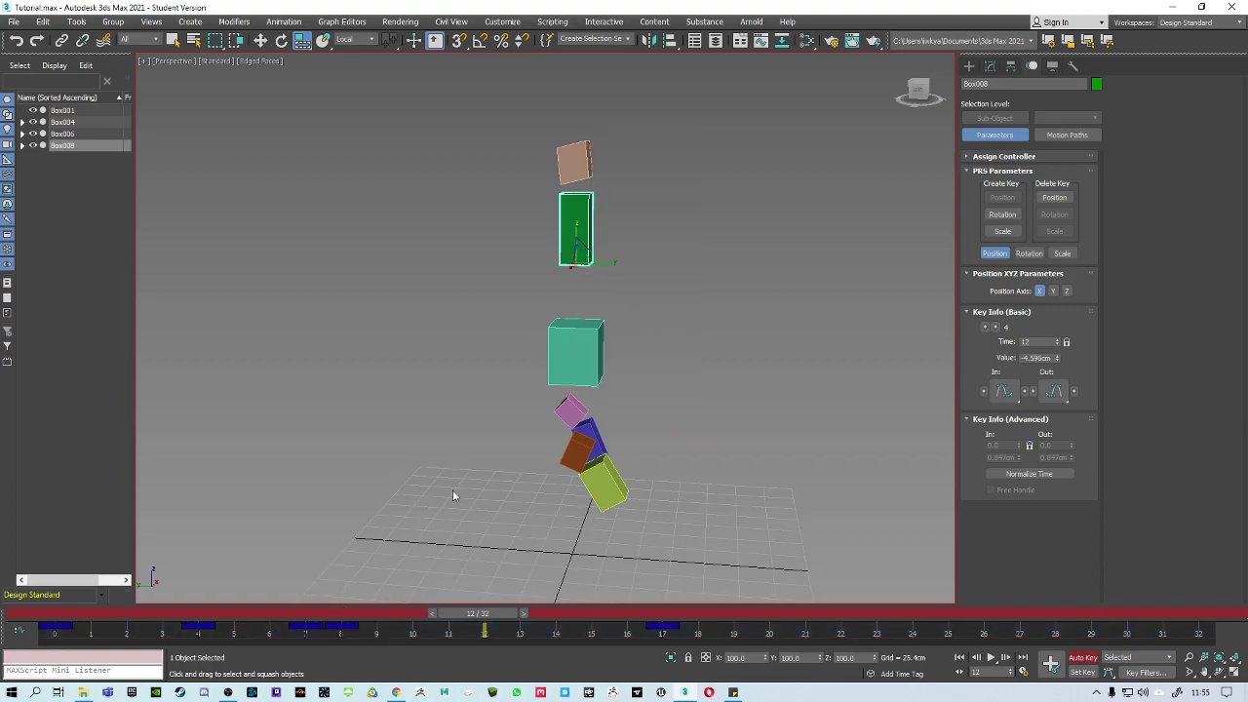
Copy the green box's frame 4 scale key to frame 12 to restore its normal proportions at the jump's peak.
mouse_move(476, 620)
left_mouse_down()
mouse_move(229, 616)
mouse_move(488, 615)
left_mouse_up()
key("r")
left_click_drag(198, 626, 469, 649, "shift")
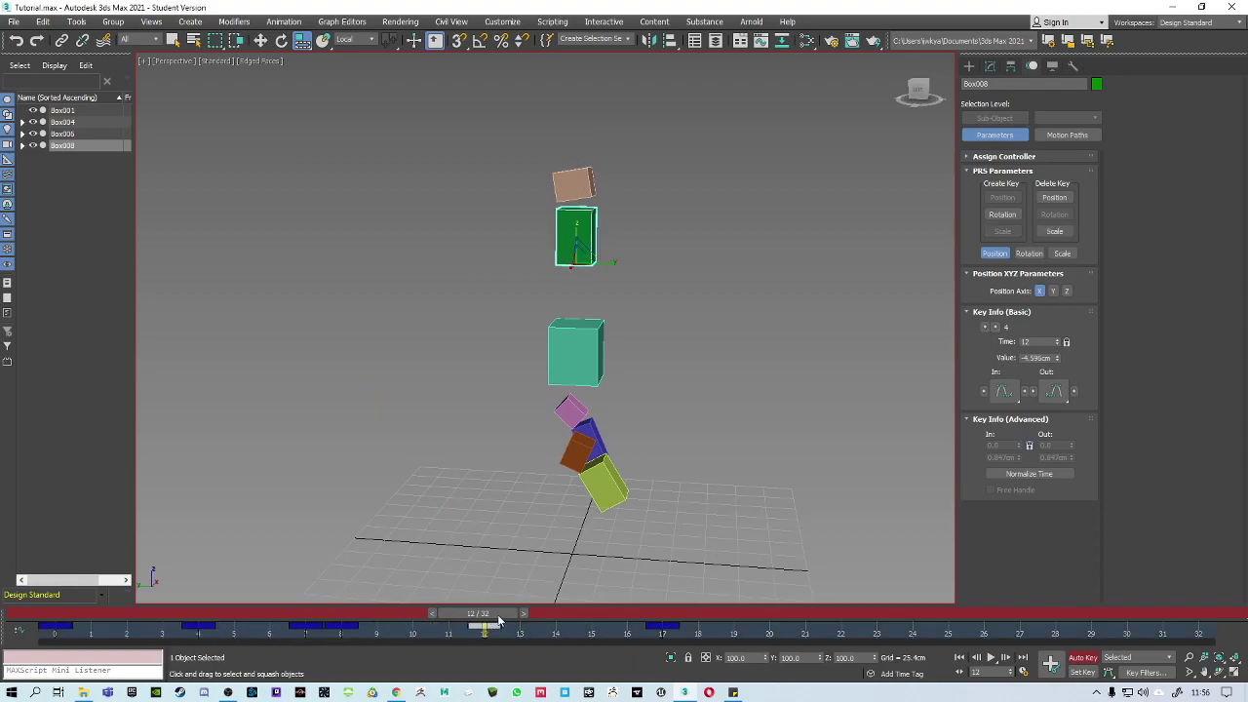
Stretch the green box vertically at frame 16, just before it lands.
left_click_drag(498, 621, 650, 634)
key("r")
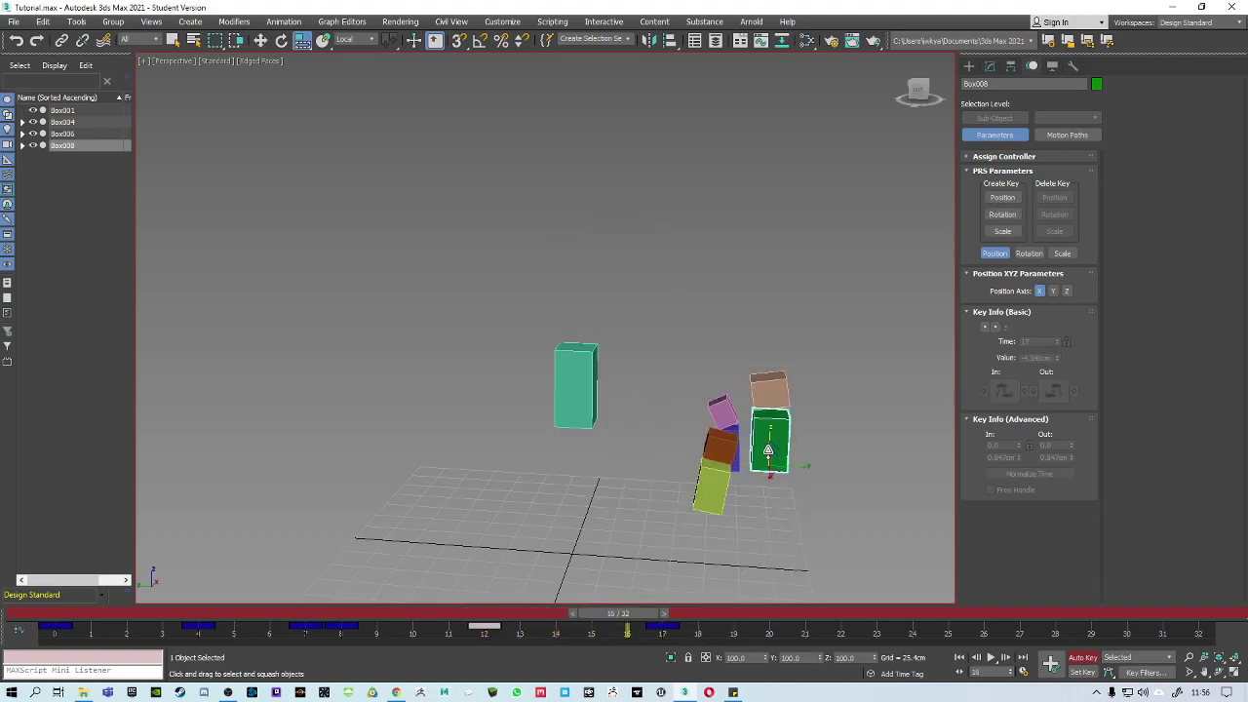
left_click_drag(771, 434, 768, 419)
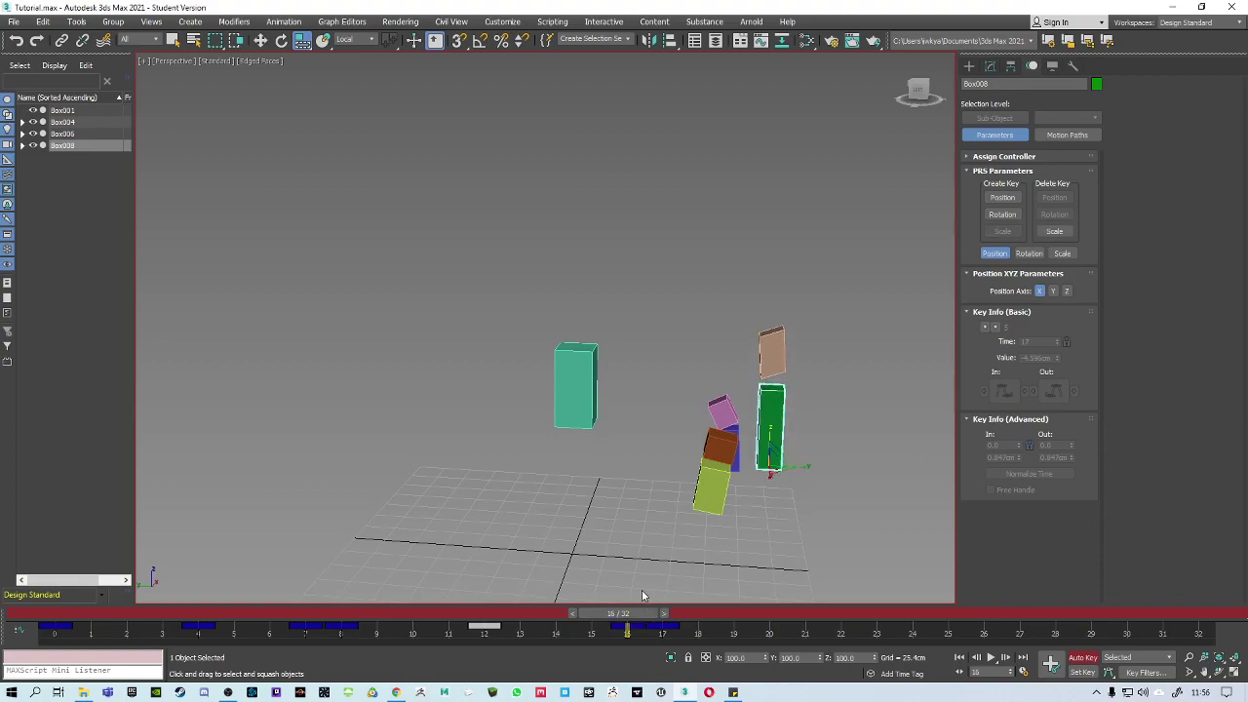
Squash the green box at frame 18 to about 63 percent of its height for the landing.
middle_click_drag(769, 469, 622, 437)
left_click_drag(635, 608, 718, 618)
key("r")
left_click_drag(635, 507, 638, 533)
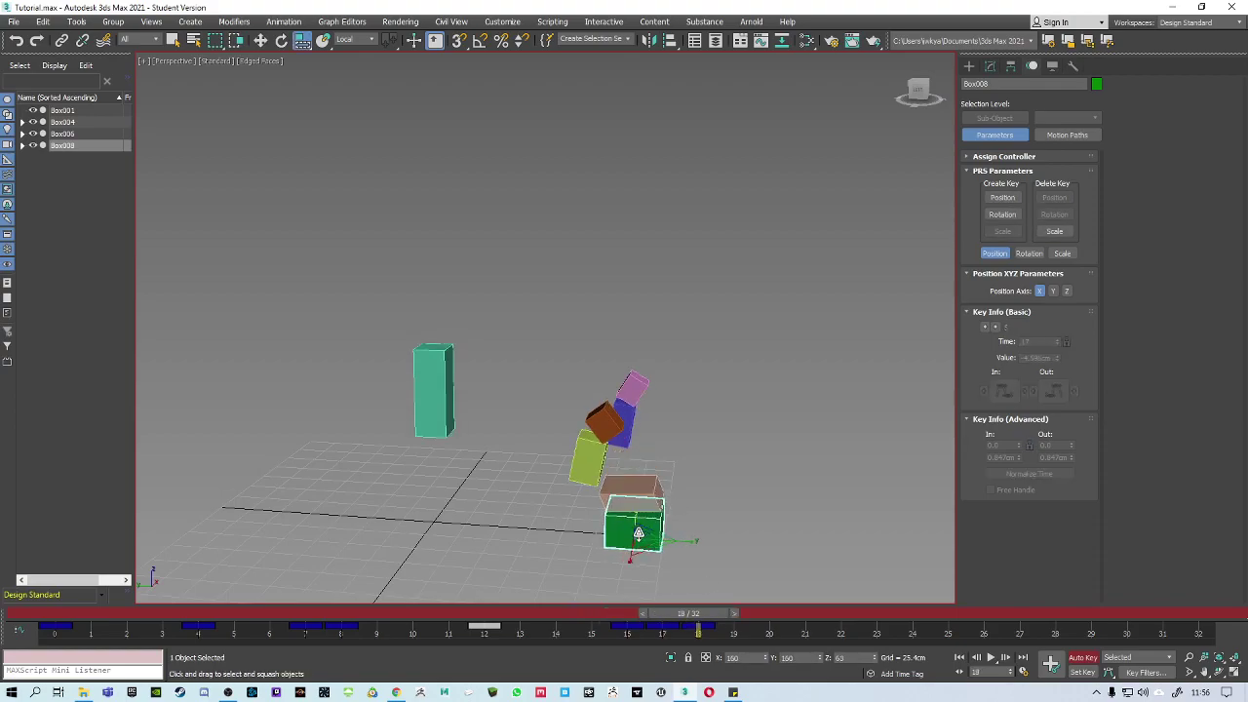
Copy the green box's frame 12 scale key to frame 20 so it recovers its normal shape.
left_click_drag(702, 616, 765, 614)
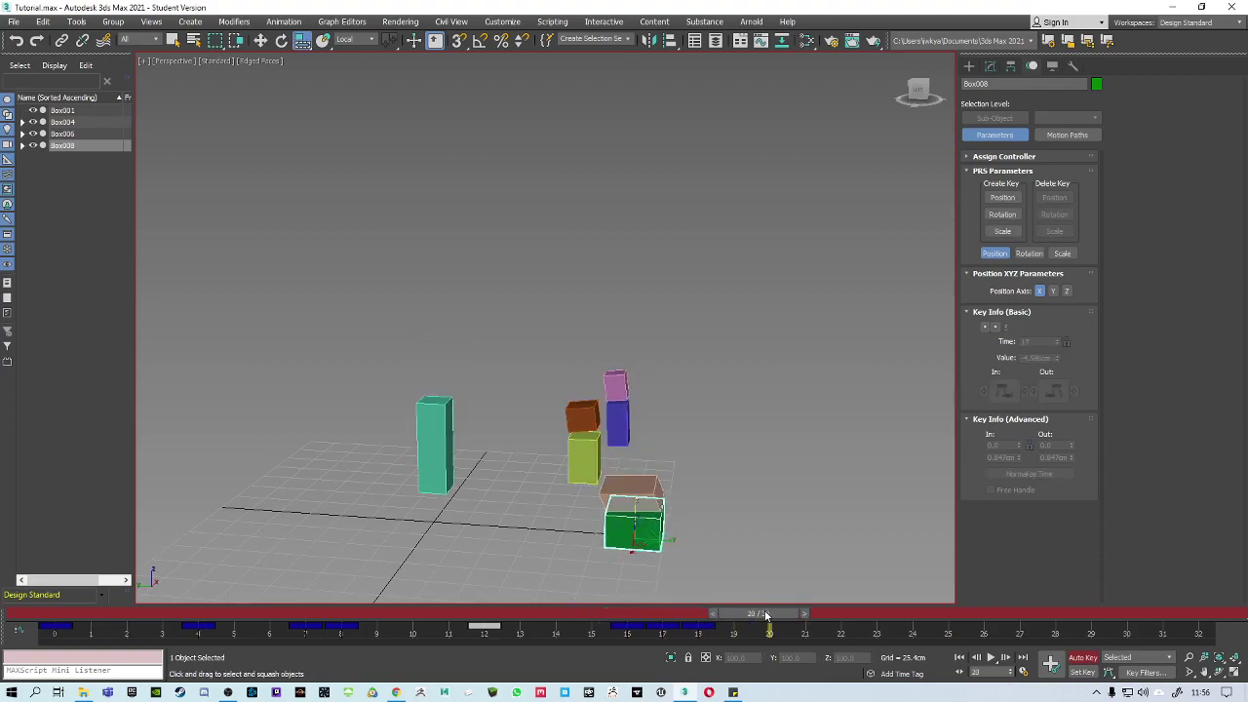
left_click_drag(485, 626, 780, 567, "shift")
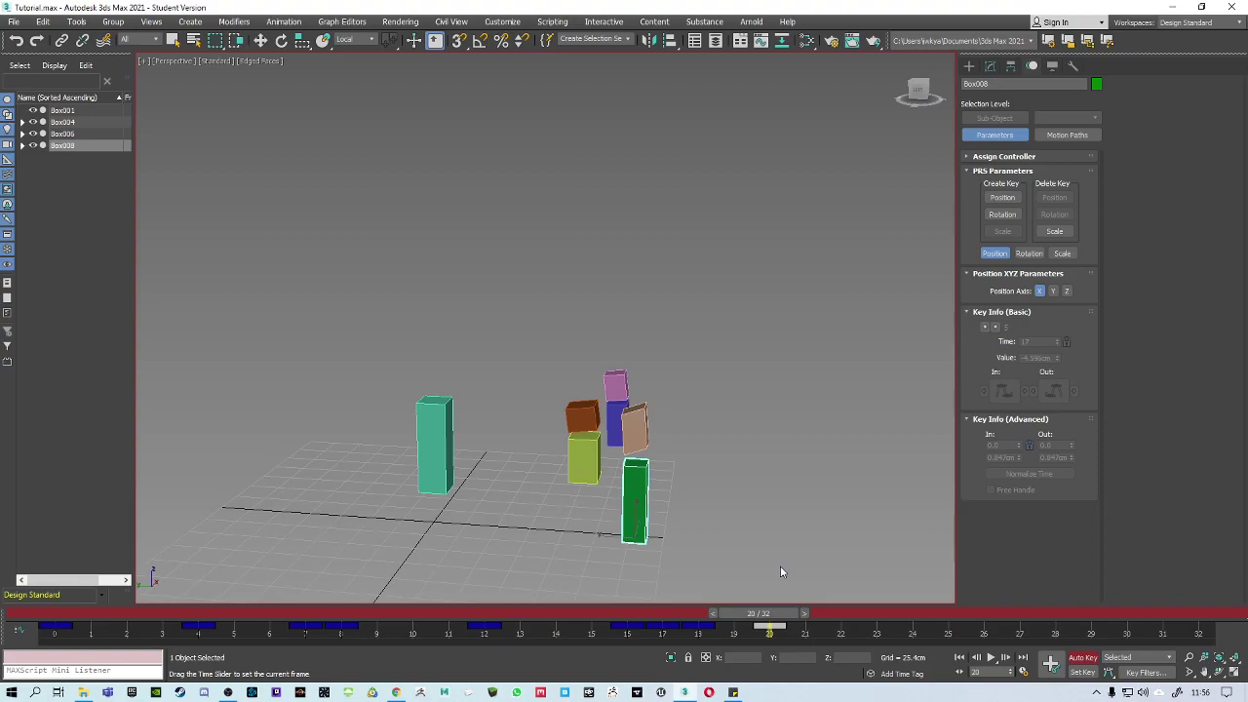
key("r")
Scrub back through the squash and stretch animation to frame 2 and activate Rotate on the green box.
left_click_drag(664, 620, 9, 546)
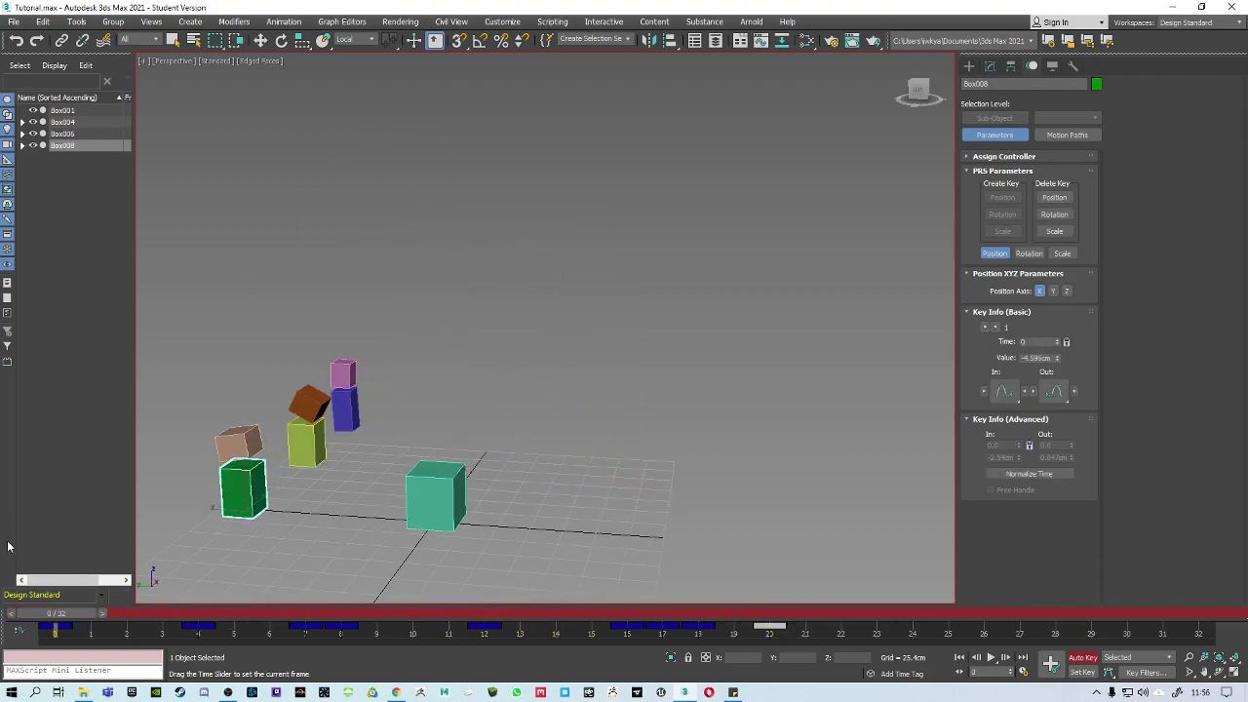
middle_click_drag(350, 451, 500, 356)
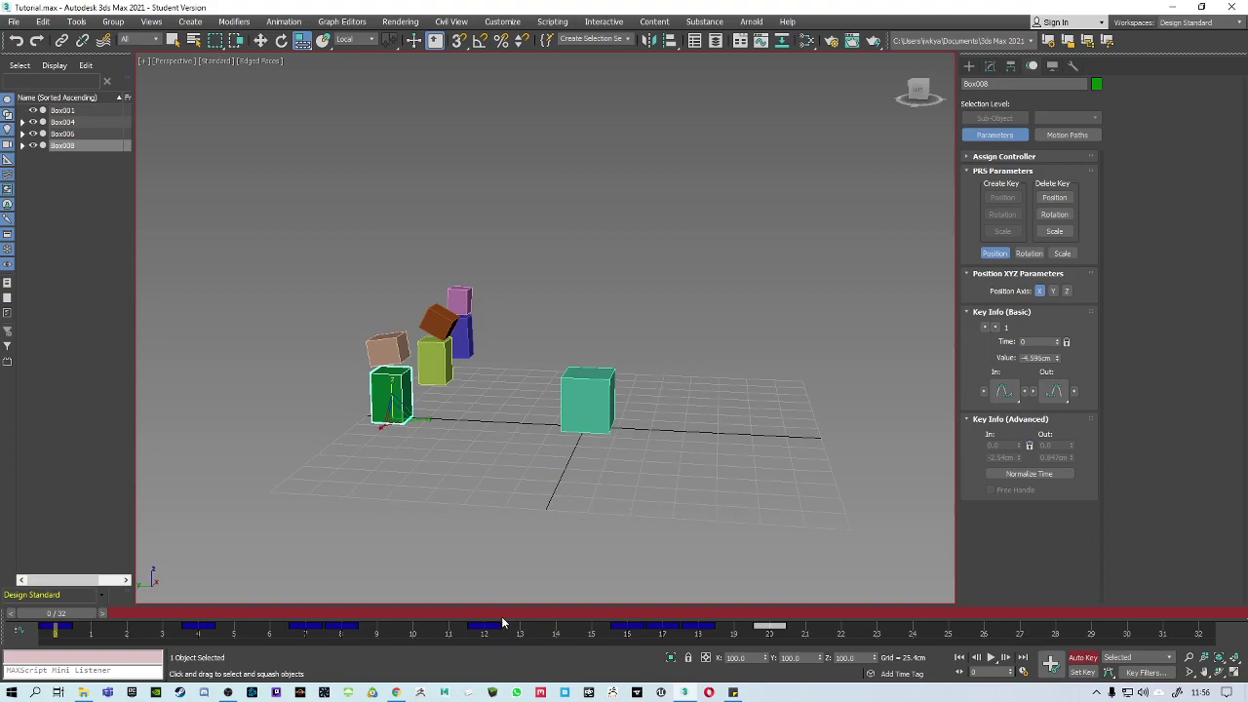
left_click_drag(54, 612, 144, 511)
middle_click_drag(472, 372, 429, 397)
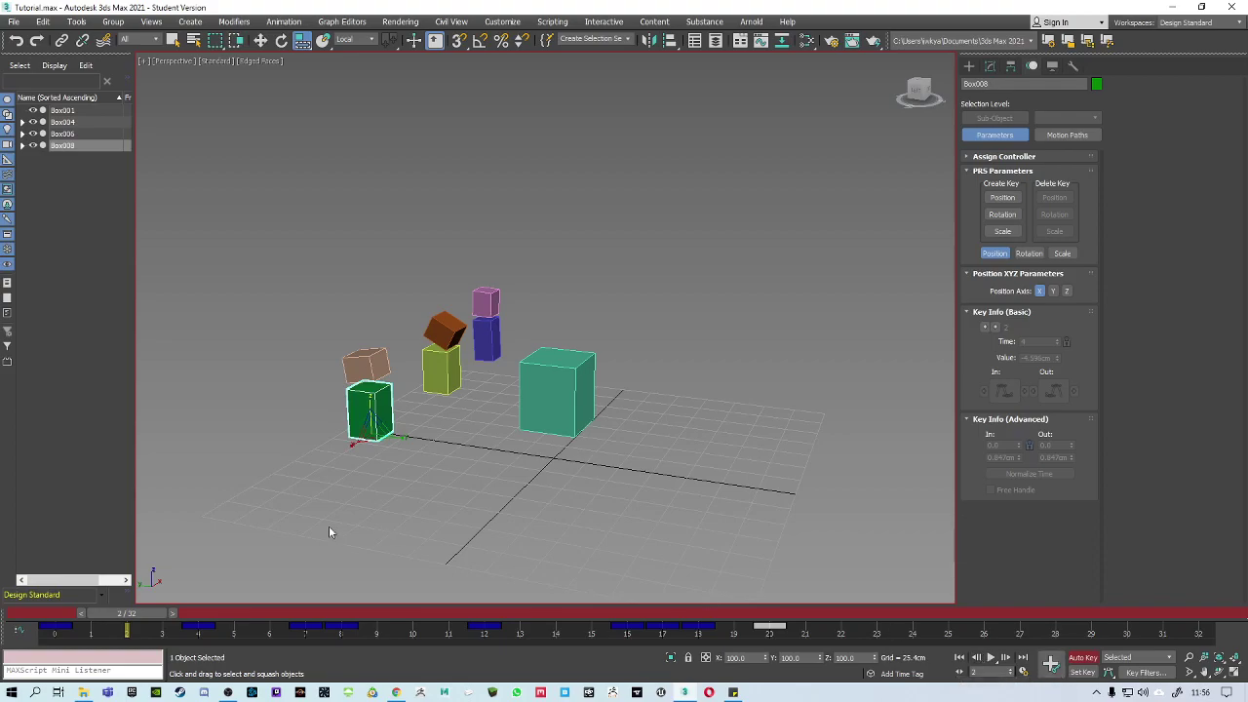
middle_click_drag(414, 393, 458, 507)
right_click(442, 424)
left_click(458, 424)
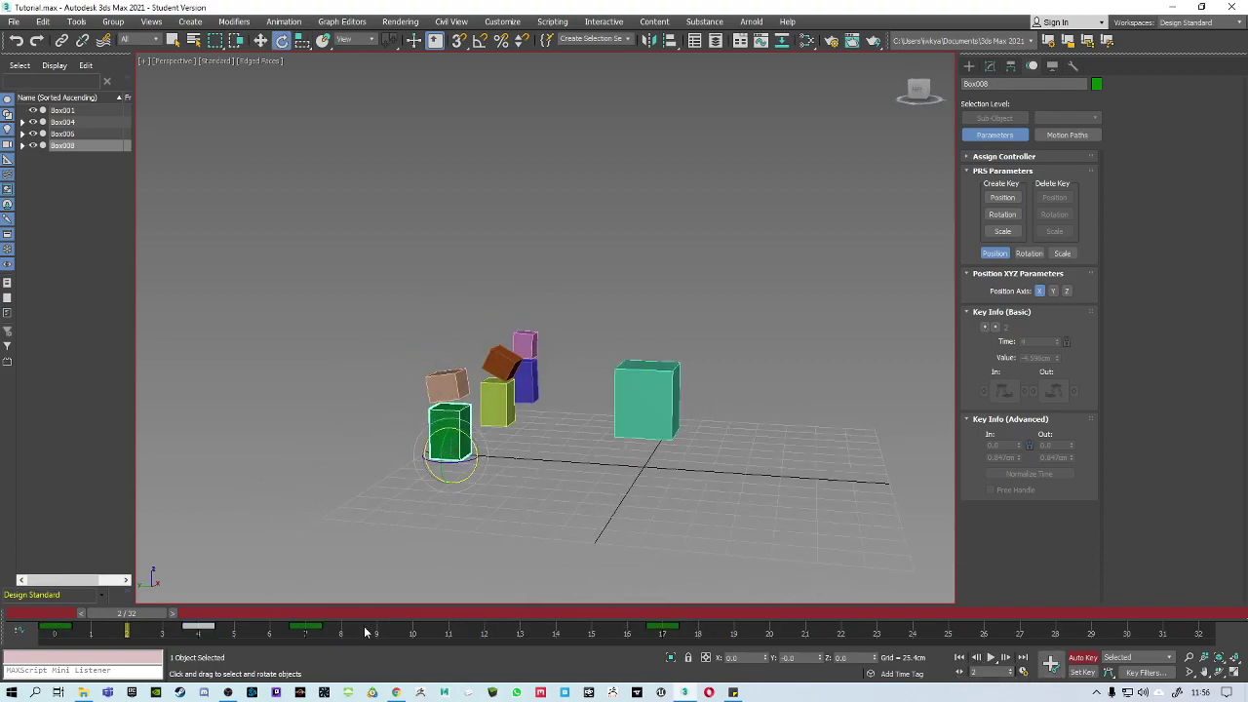
Try to rotate the green box at frame 4, then undo the rotation.
left_click_drag(125, 625, 187, 606)
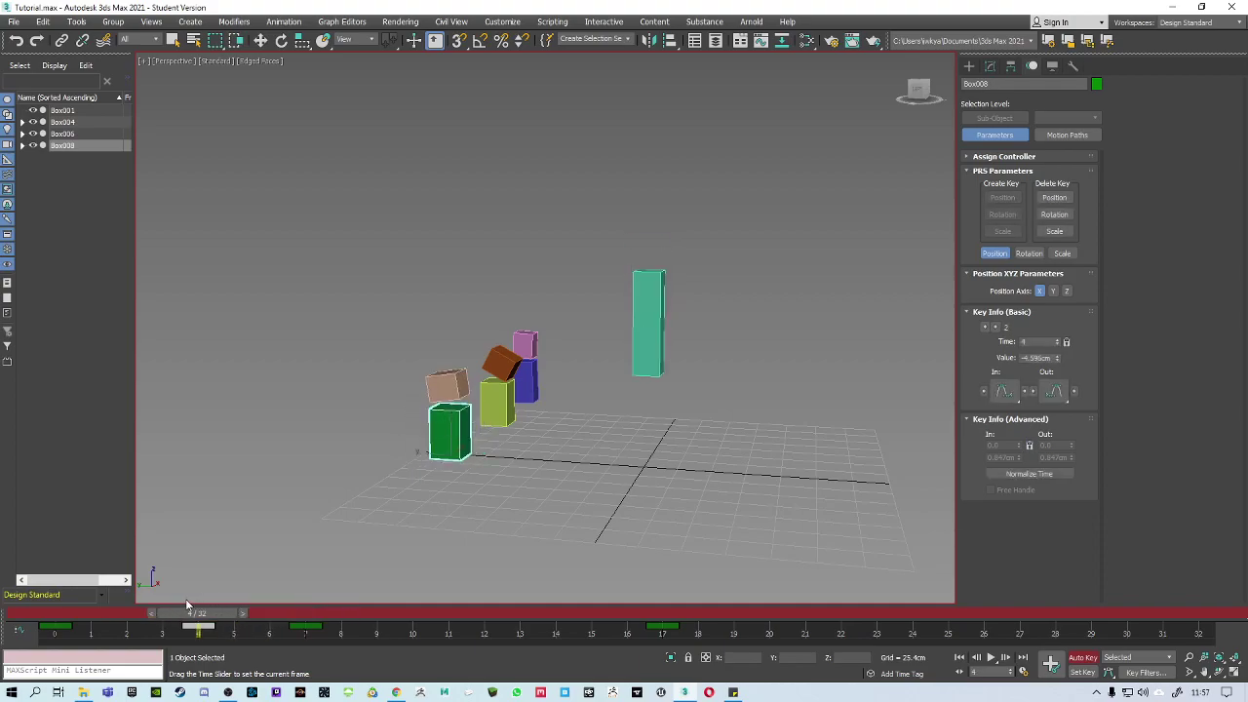
scroll(449, 439, "up", 3)
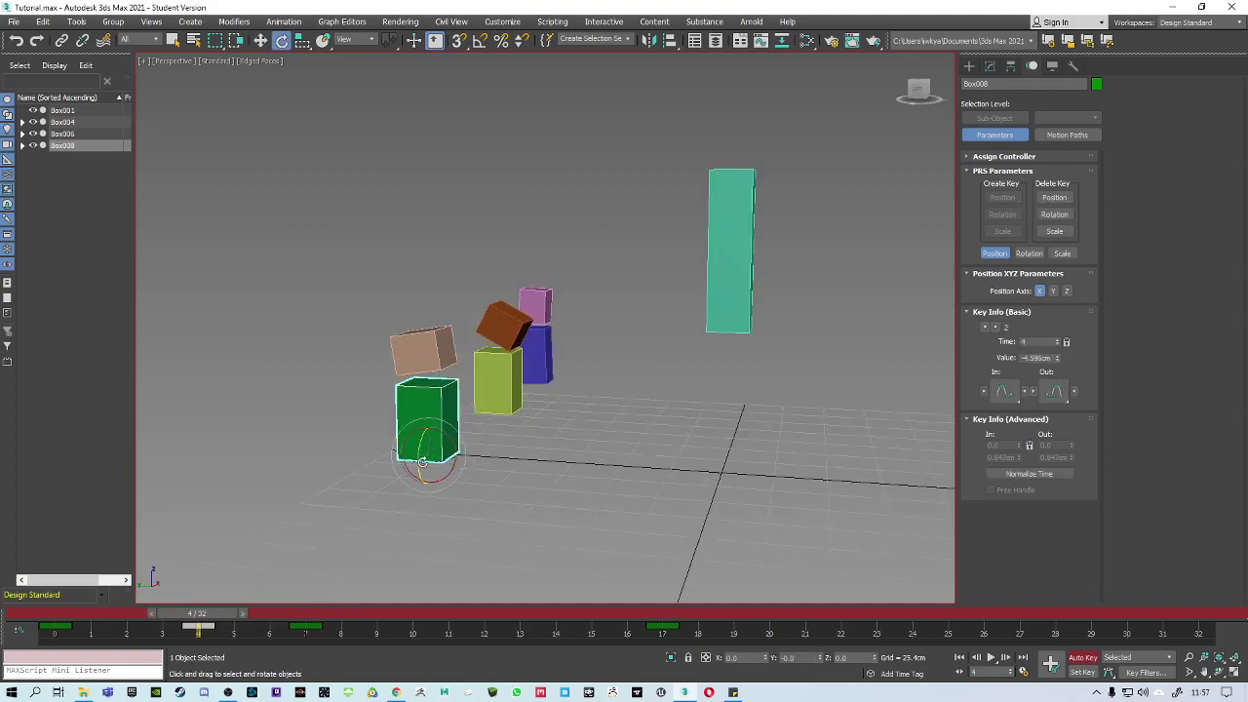
mouse_move(448, 439)
left_mouse_down()
mouse_move(458, 445)
mouse_move(462, 421)
left_mouse_up()
key("ctrl+z")
Tilt the green box forward toward the teal box at frame 7.
left_click_drag(220, 615, 322, 614)
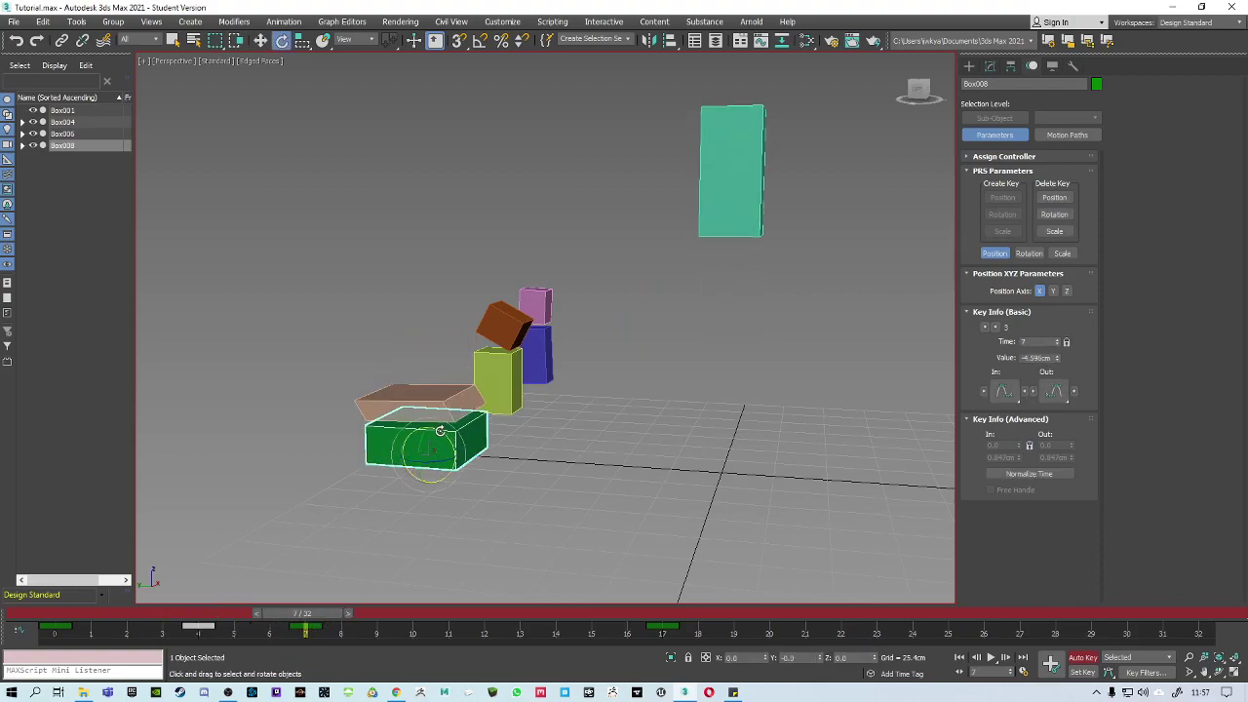
left_click_drag(439, 430, 458, 452)
Rotate the green box back to nearly upright at frame 12, above the teal box.
left_click_drag(317, 612, 409, 593)
key("e")
middle_click_drag(659, 300, 603, 444)
scroll(602, 444, "down", 2)
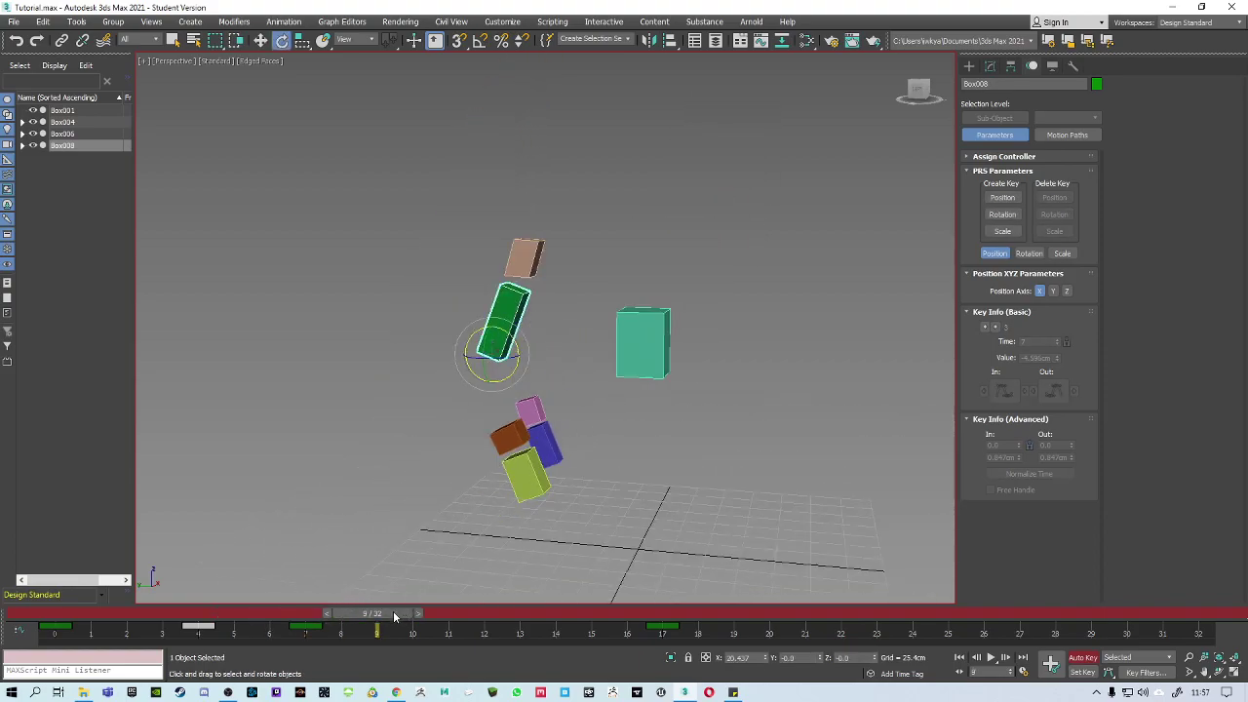
left_click_drag(395, 616, 497, 611)
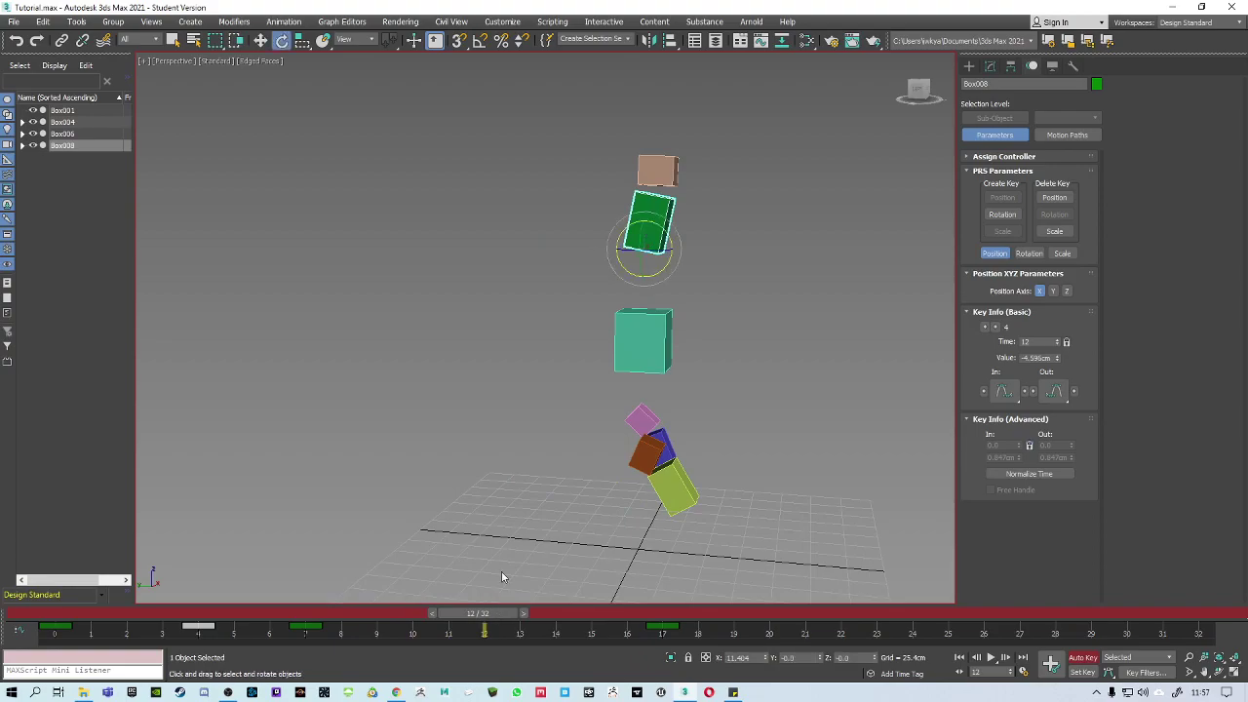
middle_click_drag(674, 226, 661, 276)
left_click_drag(651, 290, 650, 270)
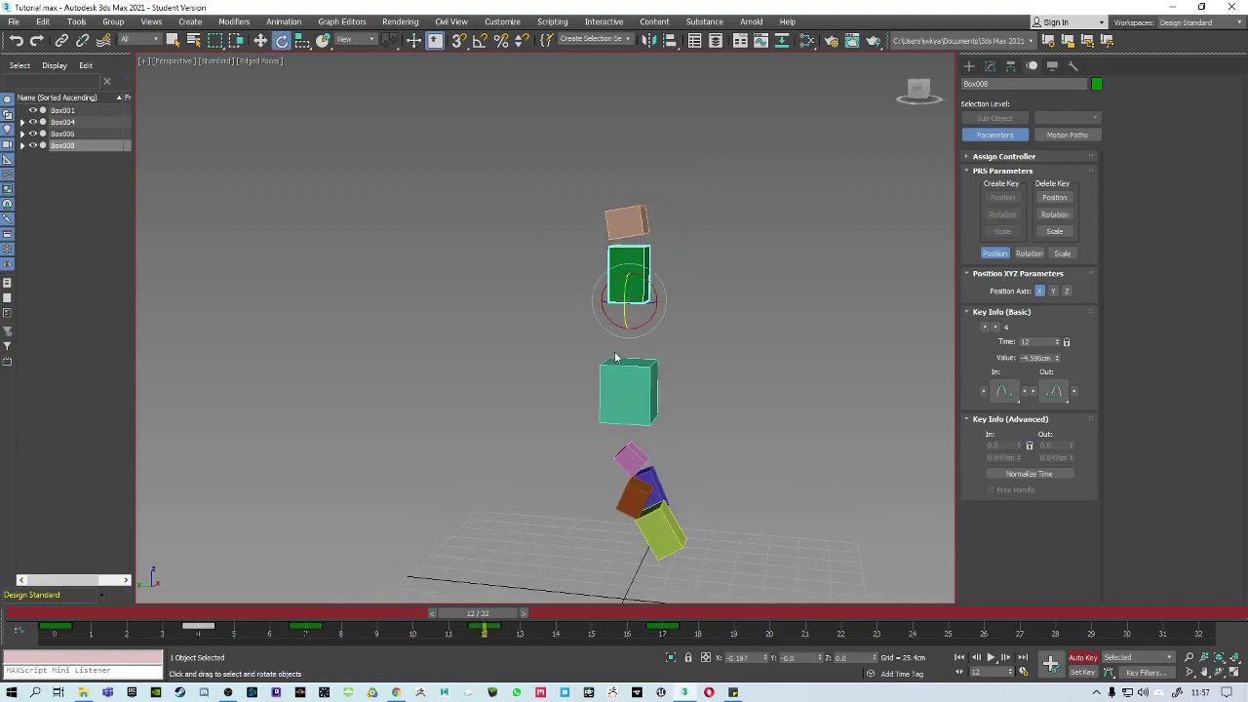
Tilt the green box backward toward the teal box at frame 16, just before it lands.
scroll(616, 355, "down", 3)
middle_click_drag(616, 355, 516, 363)
left_click_drag(478, 613, 627, 628)
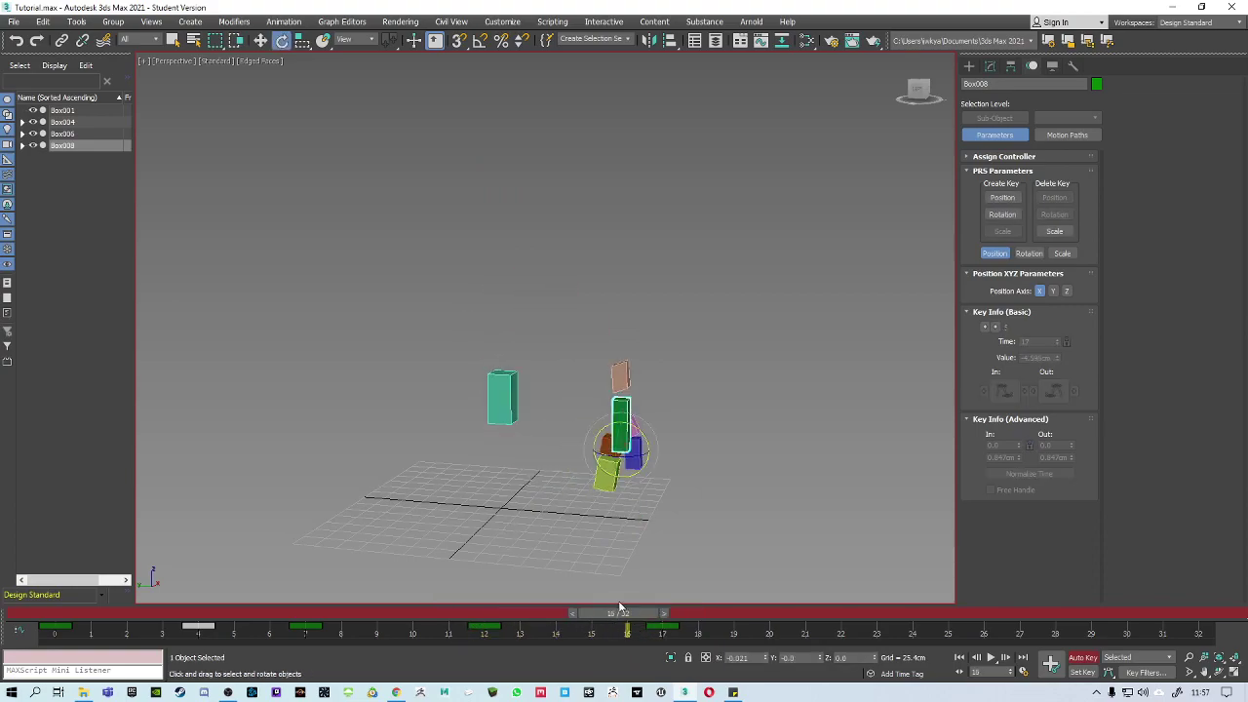
scroll(607, 460, "up", 3)
middle_click_drag(606, 460, 532, 402)
left_click_drag(638, 613, 671, 615)
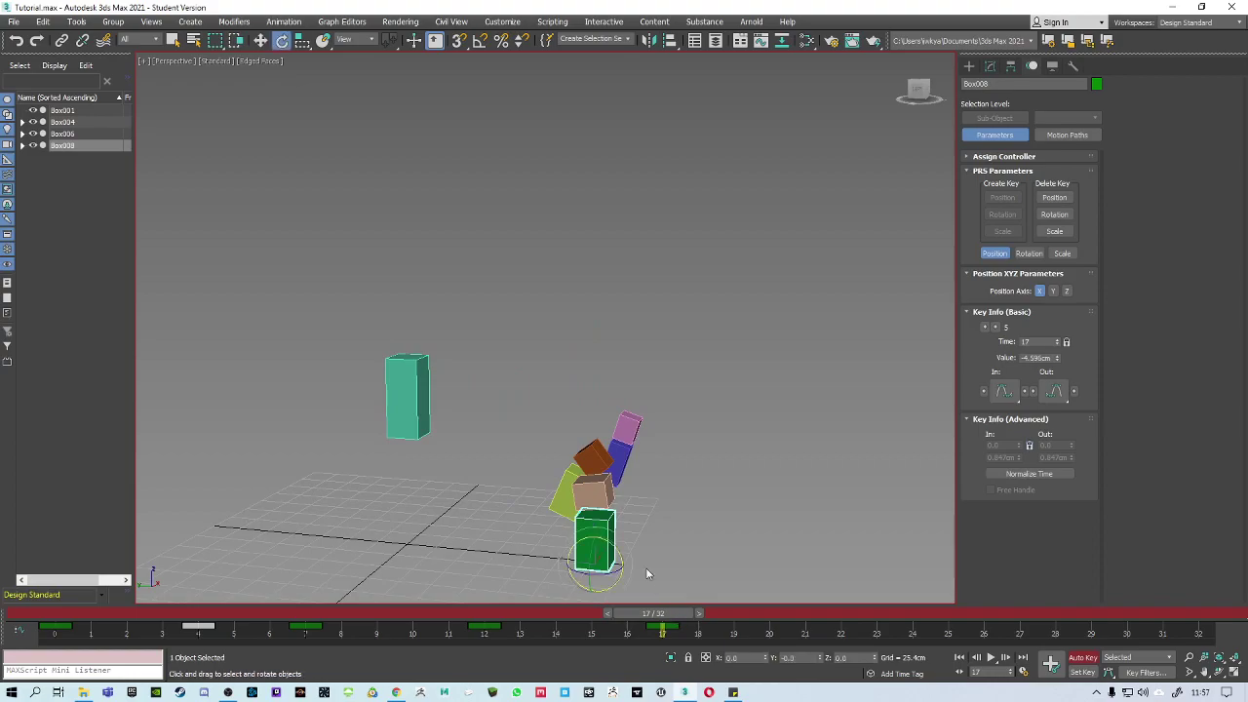
left_click_drag(612, 546, 601, 533)
key("ctrl+z")
left_click_drag(662, 619, 635, 614)
left_click_drag(603, 441, 592, 431)
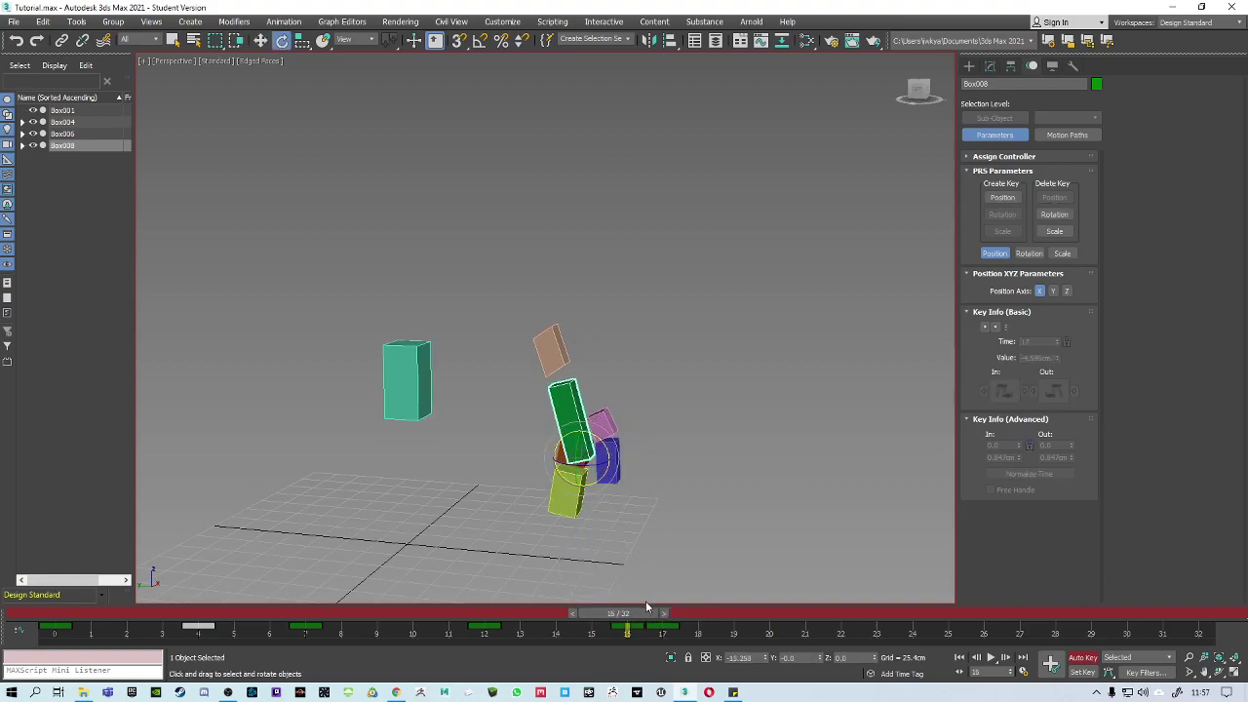
Step frame by frame through the green box's jump and landing up to frame 20 to check its rotation.
left_click_drag(640, 613, 506, 521)
key("period")
key("period")
key("period")
key("period")
key("period")
key("period")
key("period")
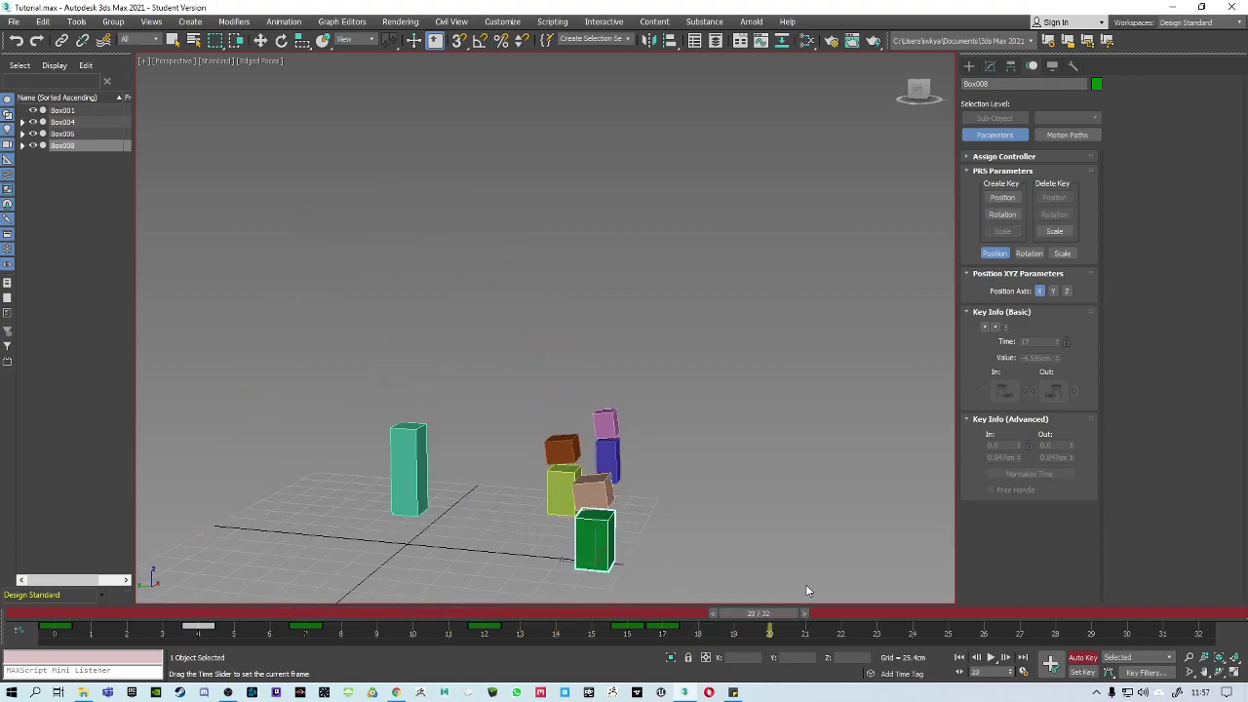
Select the peach box on top of the green box and set a key for it at frame 4.
left_click_drag(733, 613, 136, 526)
middle_click_drag(229, 458, 441, 343)
right_click(446, 363)
left_click(455, 381)
left_click(426, 361)
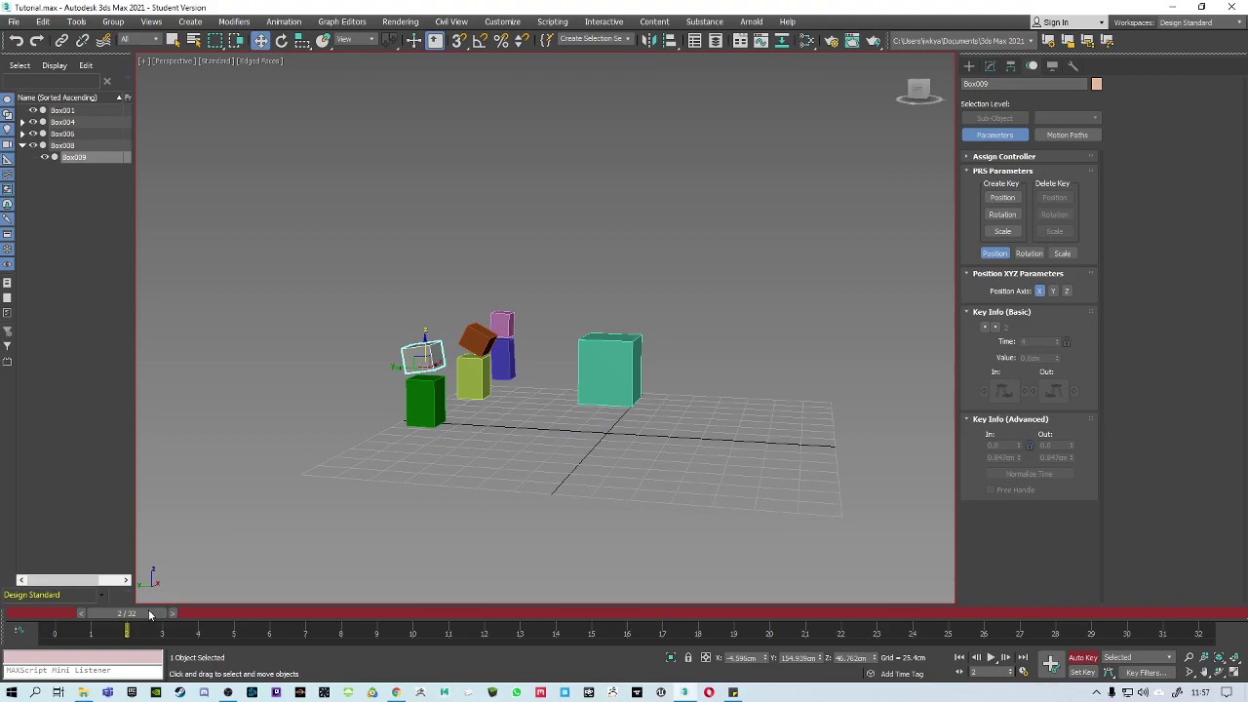
left_click_drag(150, 614, 204, 582)
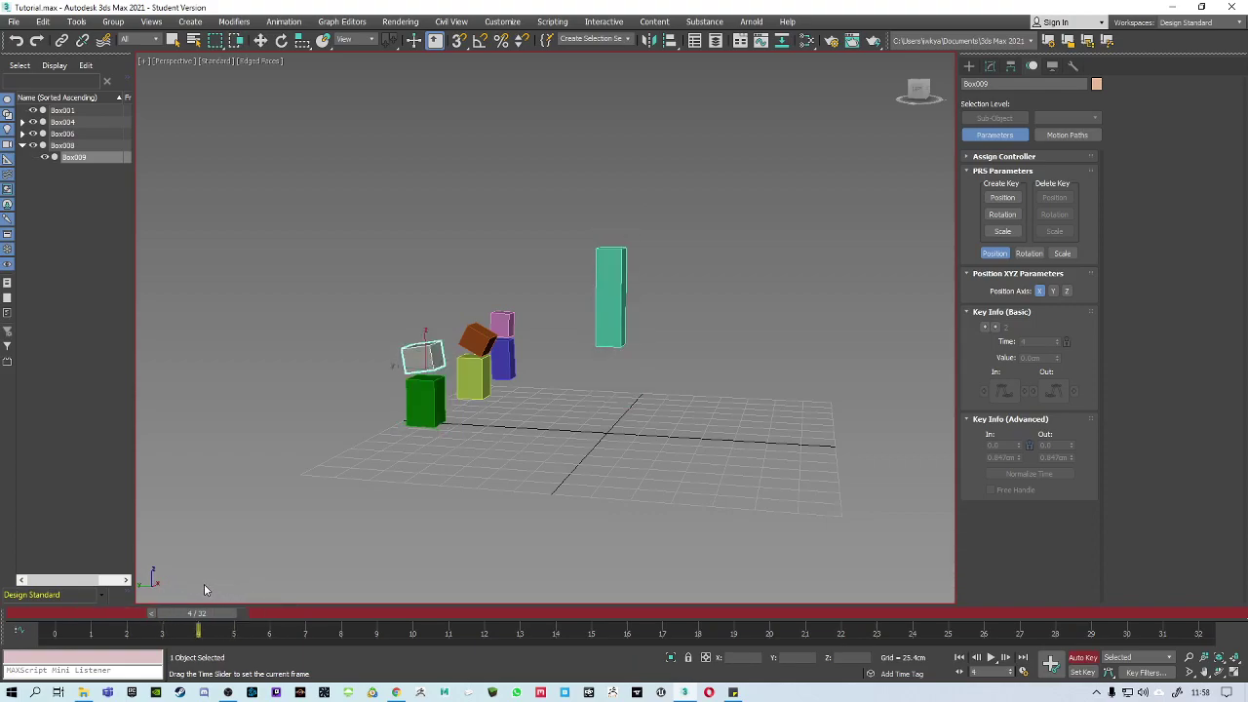
key("w")
left_click(205, 611)
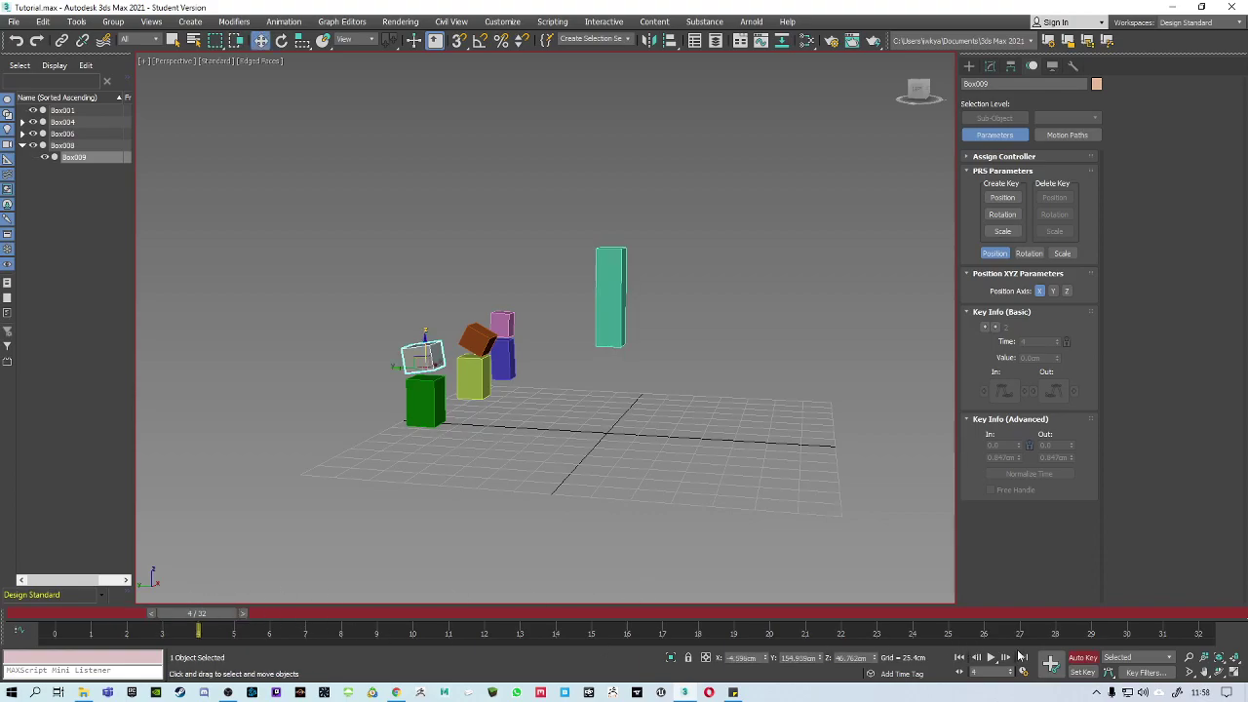
left_click(1049, 663)
Rotate the peach box farther forward at frame 7, during the green box's take-off.
left_click_drag(218, 618, 341, 623)
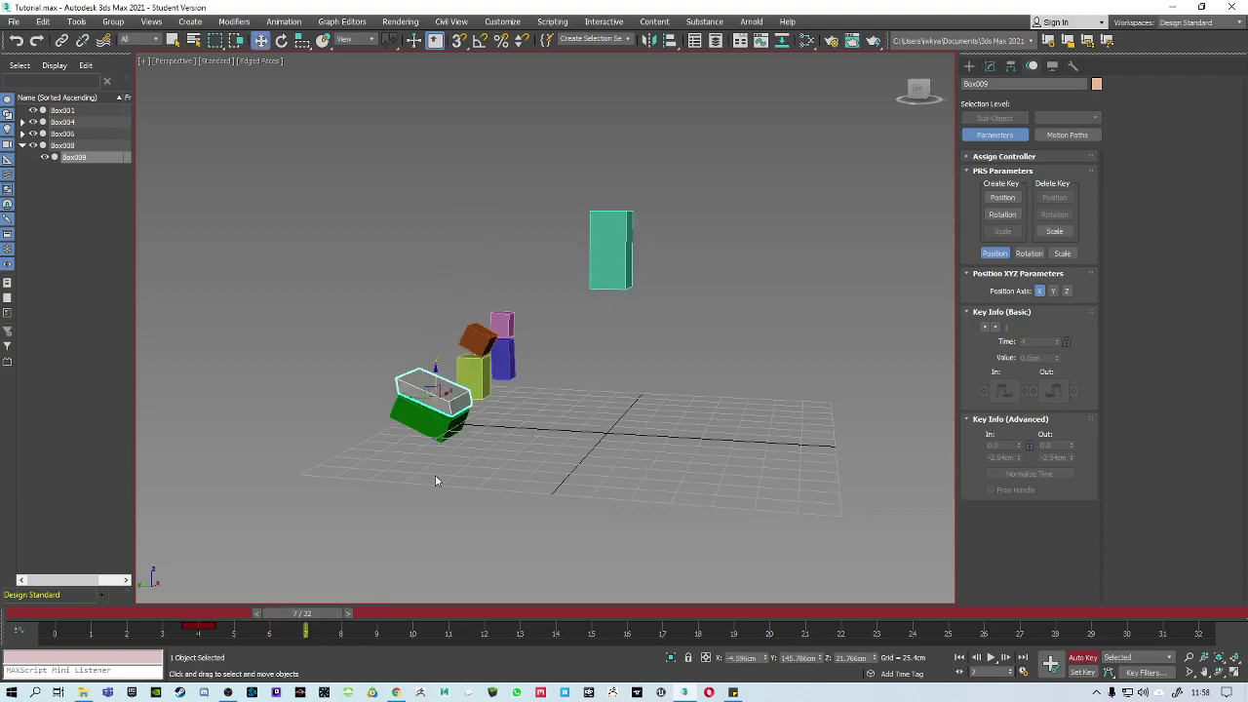
right_click(428, 385)
left_click(447, 410)
left_click_drag(453, 378, 466, 393)
Tilt the peach box backward at frame 12, at the top of the jump over the teal box.
left_click_drag(314, 613, 390, 607)
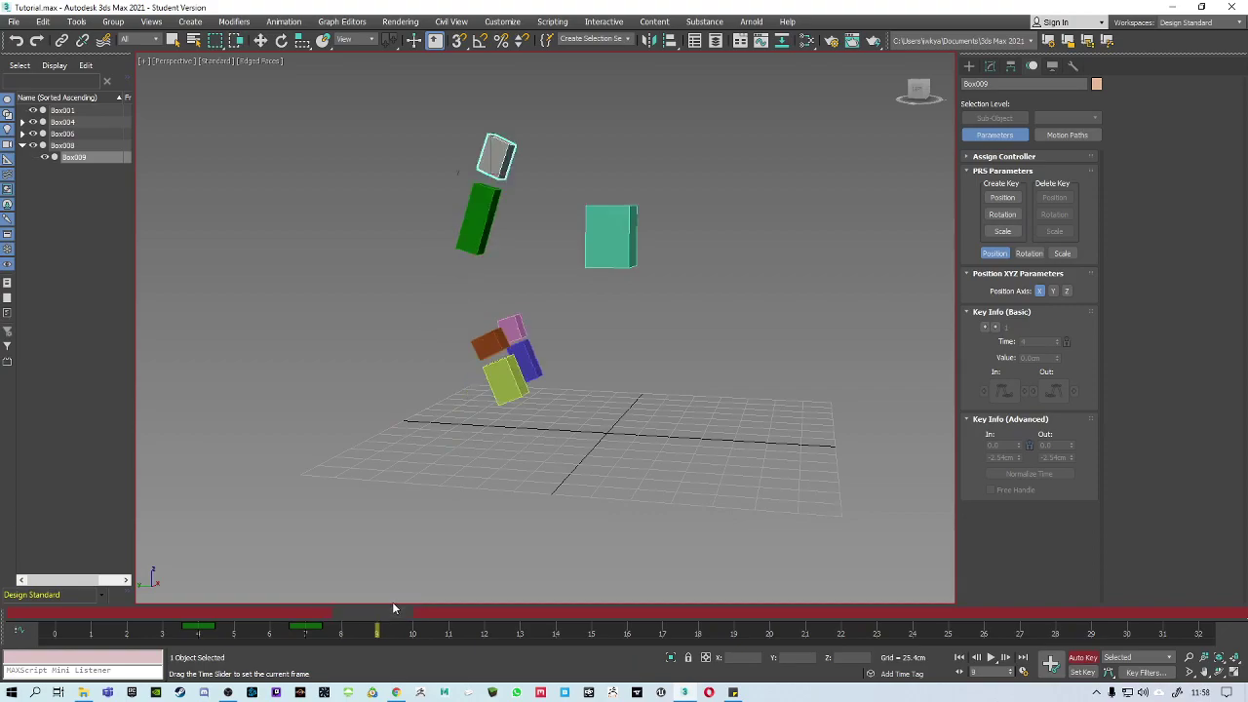
middle_click_drag(479, 289, 410, 368)
left_click_drag(390, 611, 483, 605)
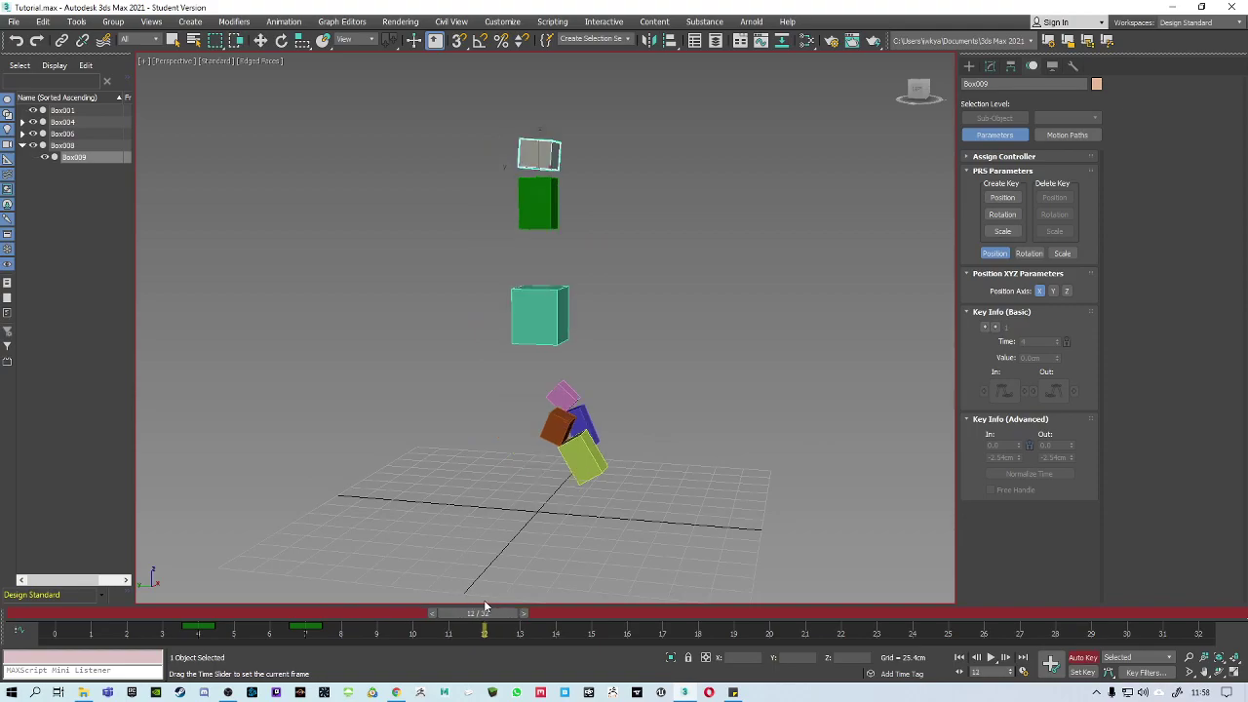
key("e")
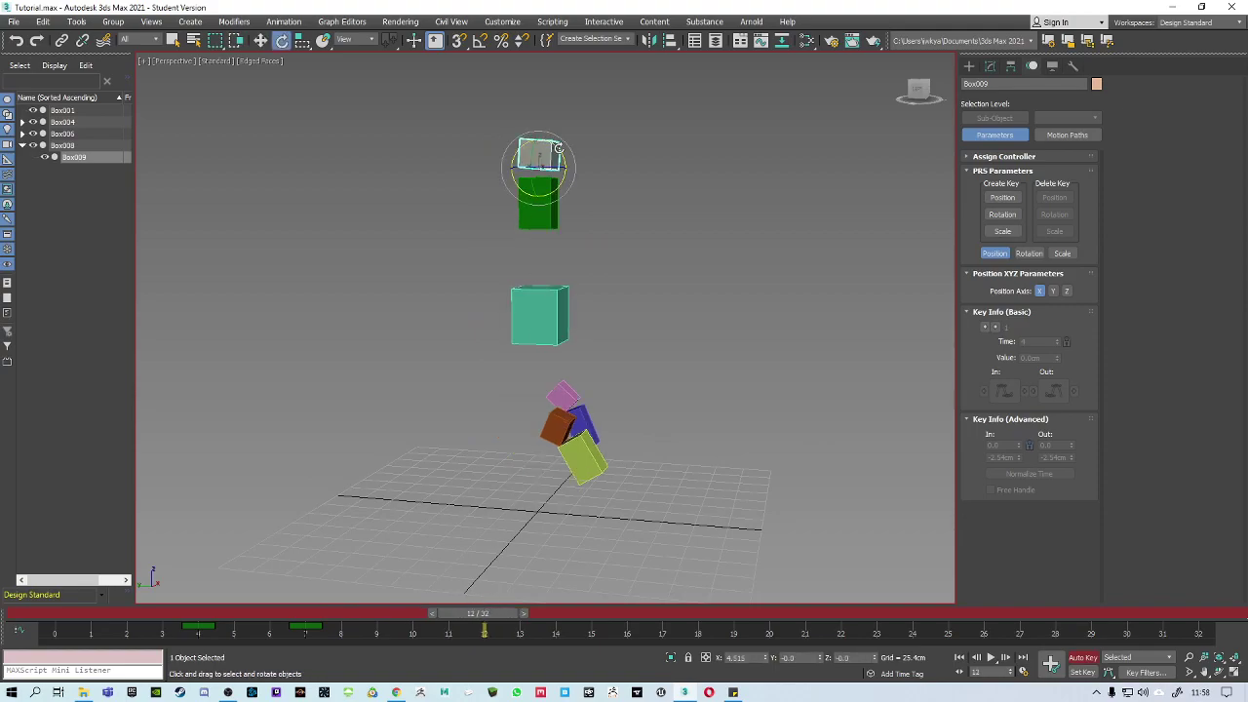
left_click_drag(558, 148, 532, 136)
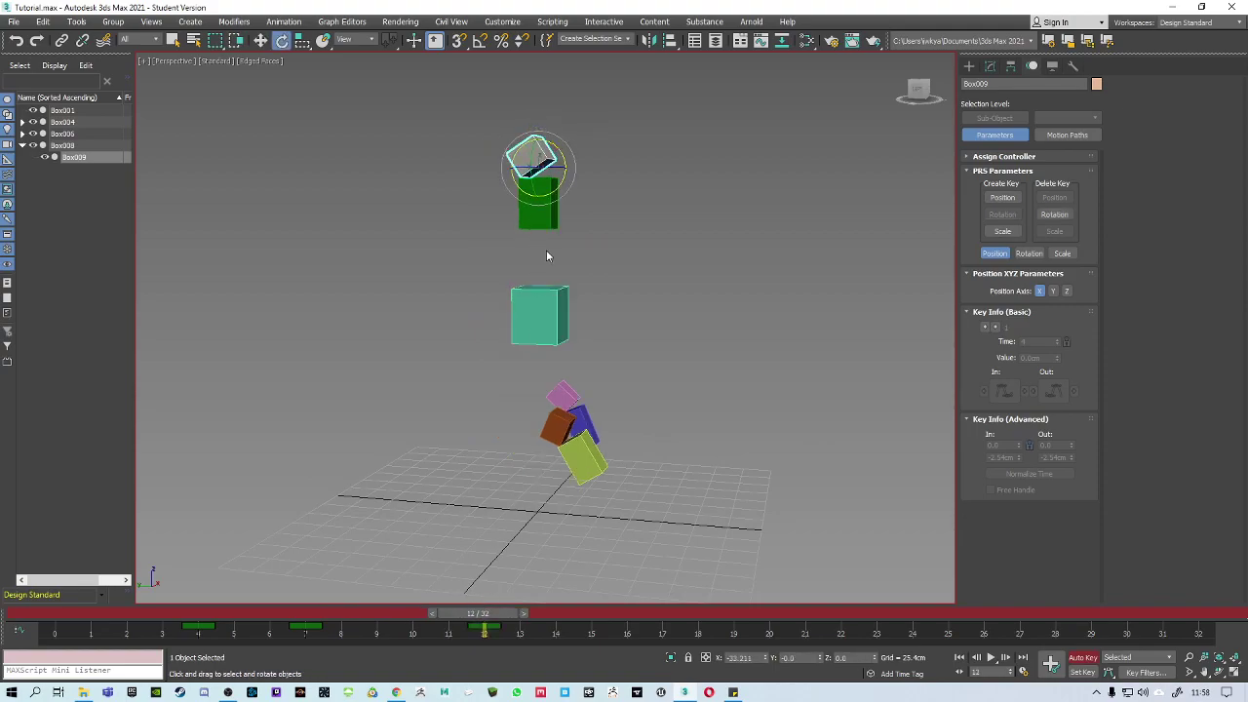
Rotate the peach box slightly at frame 17, where the green box lands.
left_click_drag(495, 615, 627, 639)
middle_click_drag(706, 399, 573, 337)
left_click_drag(624, 614, 680, 615)
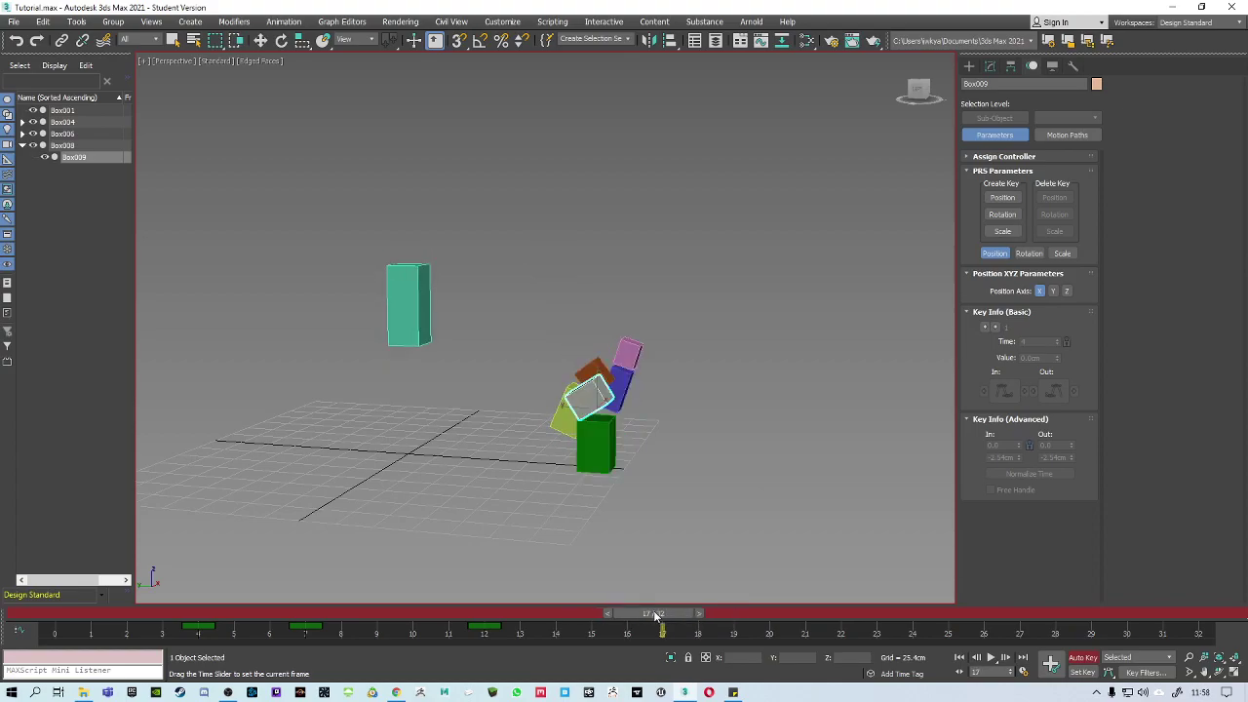
key("e")
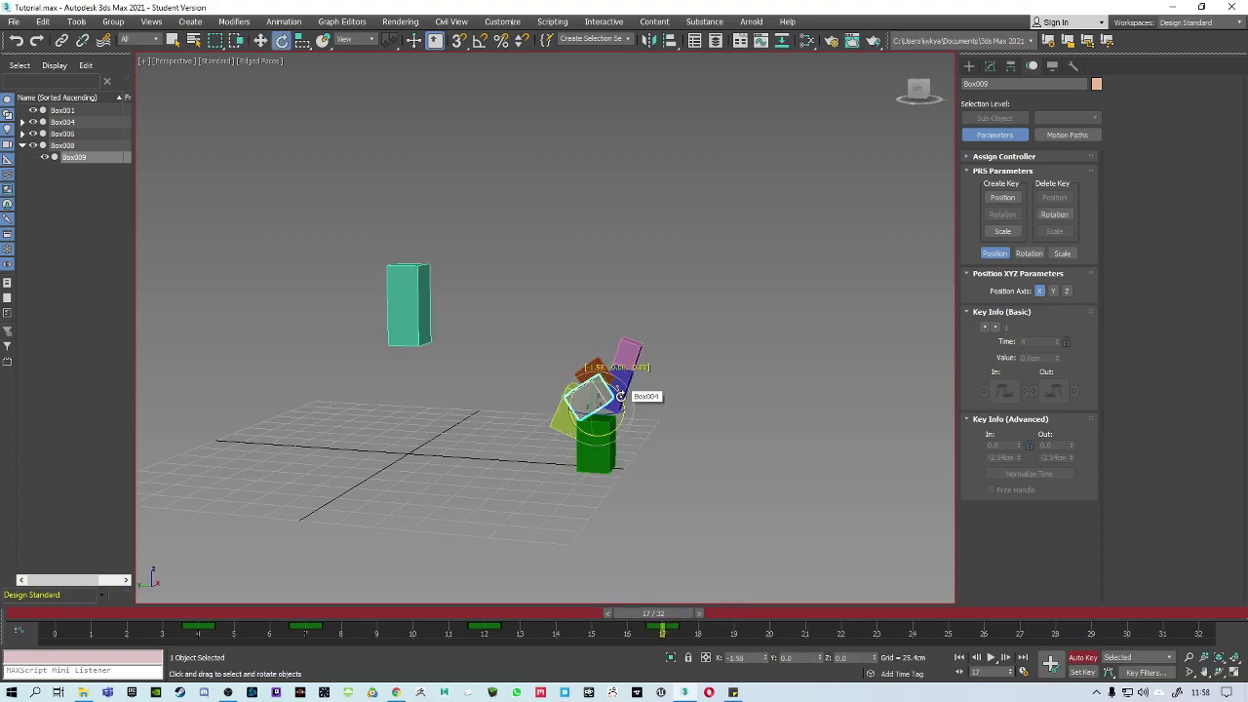
Tilt the peach box forward at frame 18 and move that rotation key to frame 19.
left_click_drag(687, 615, 721, 620)
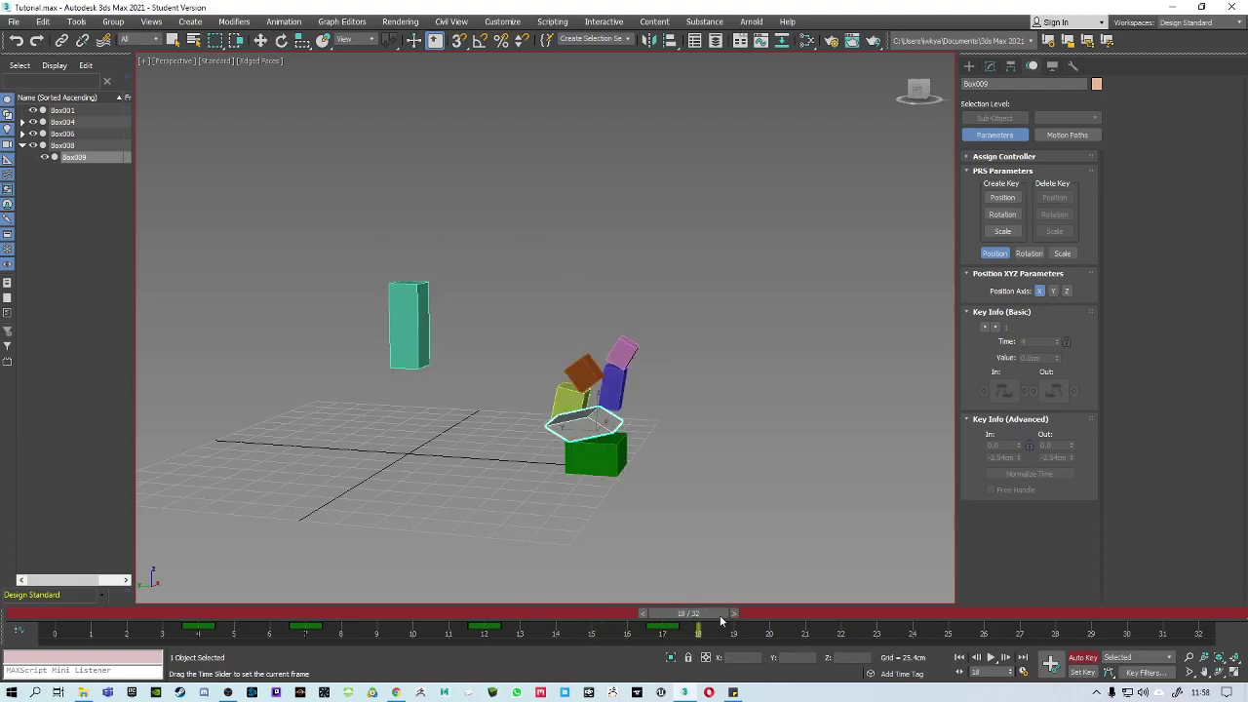
key("e")
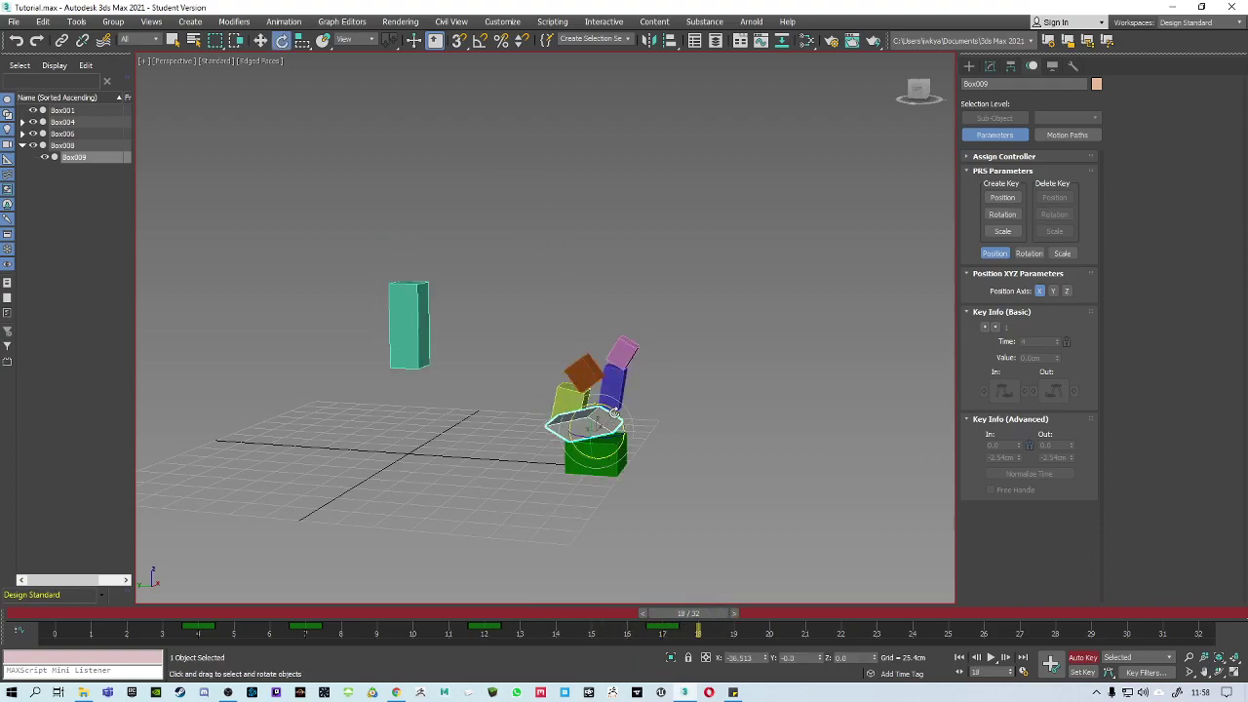
left_click_drag(614, 412, 634, 390)
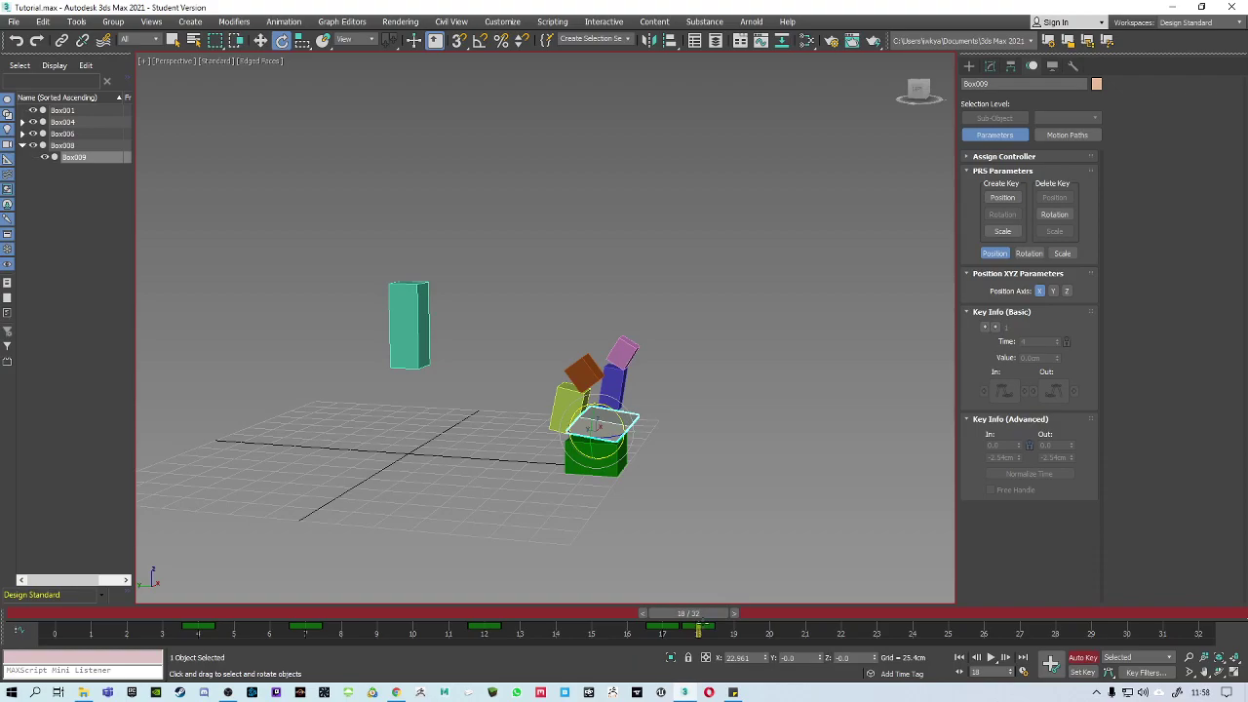
left_click(701, 626)
left_click_drag(701, 626, 730, 606)
Rotate the peach box back to level on the green box, just past the key at frame 19.
key("e")
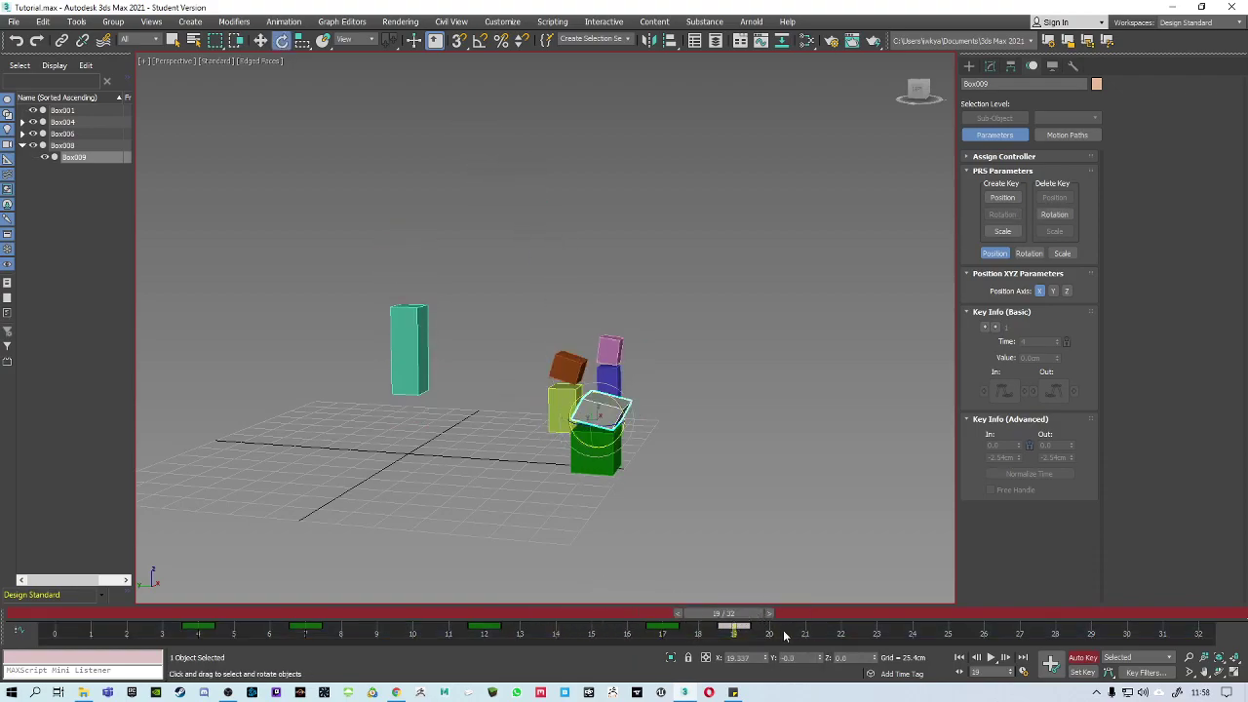
left_click_drag(785, 635, 627, 627)
left_click_drag(729, 613, 791, 636)
left_click_drag(622, 405, 622, 379)
Play the full jump animation from frame 0 with nothing selected and Auto Key off.
left_click_drag(760, 613, 370, 548)
left_click_drag(582, 551, 123, 498)
key("e")
middle_click_drag(361, 355, 616, 402)
left_click(566, 283)
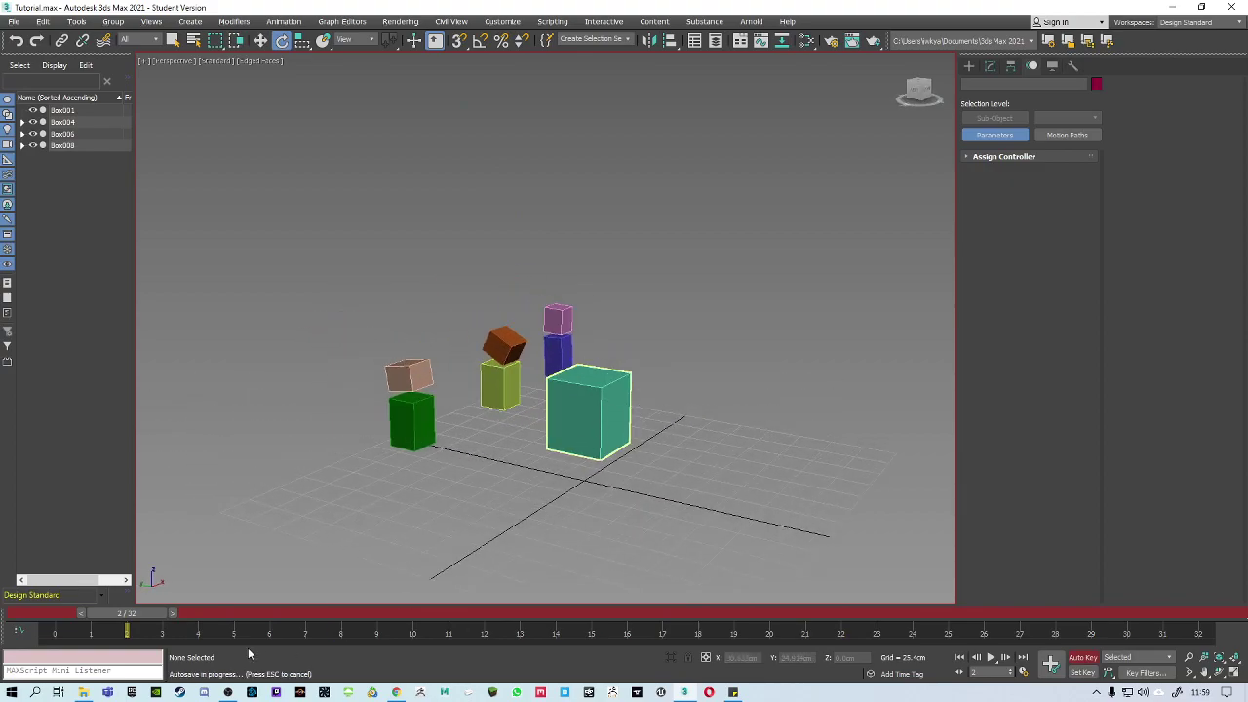
left_click_drag(140, 616, 64, 616)
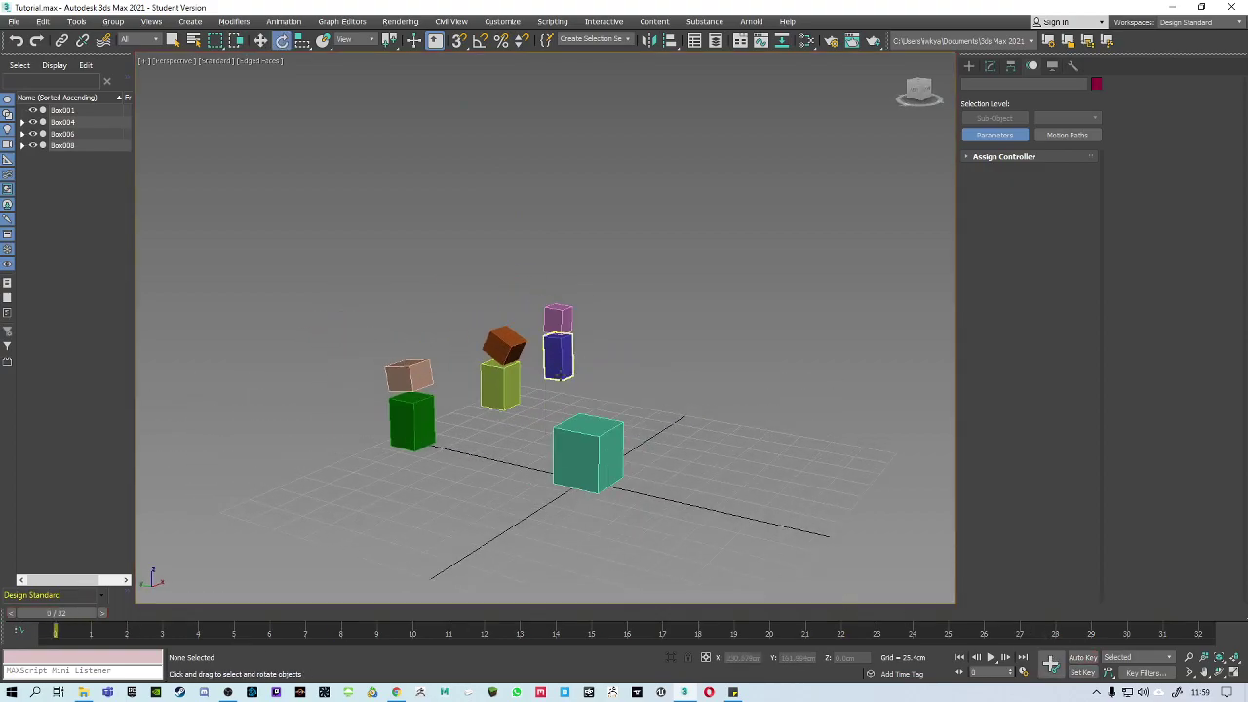
key("slash")
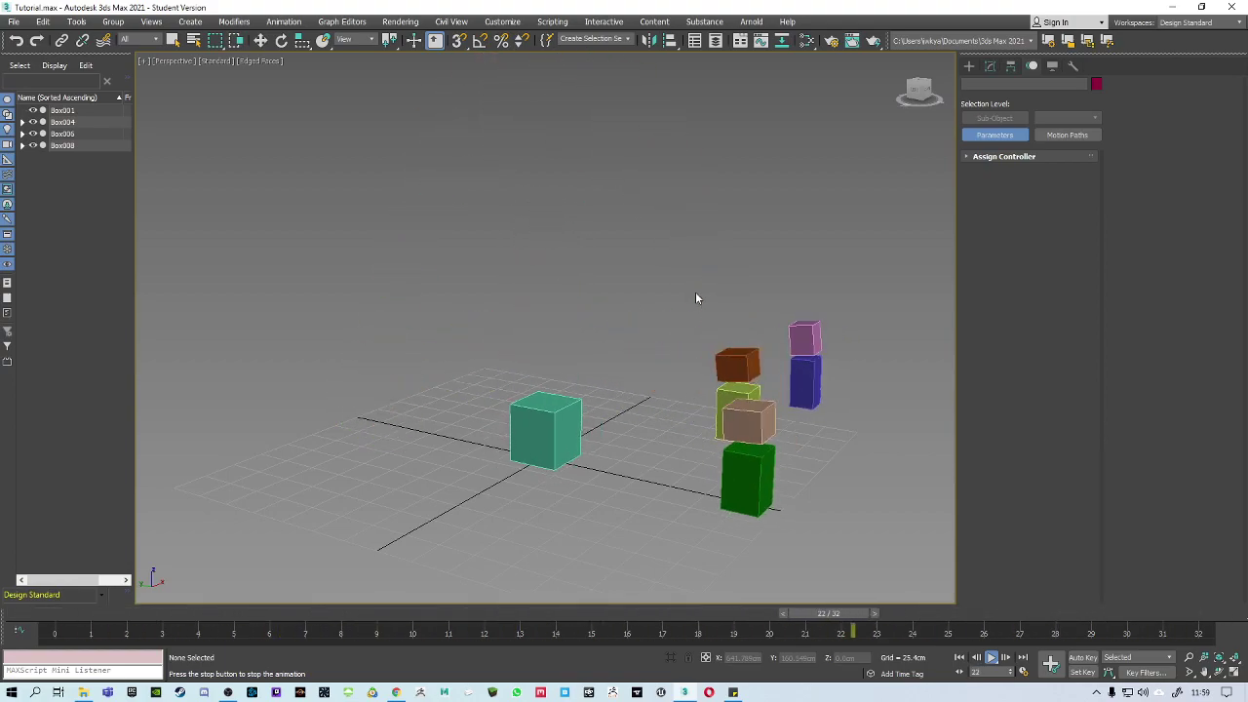
key("slash")
Clone the animated teal box as two copies placed in a row along the X axis.
left_click(538, 233)
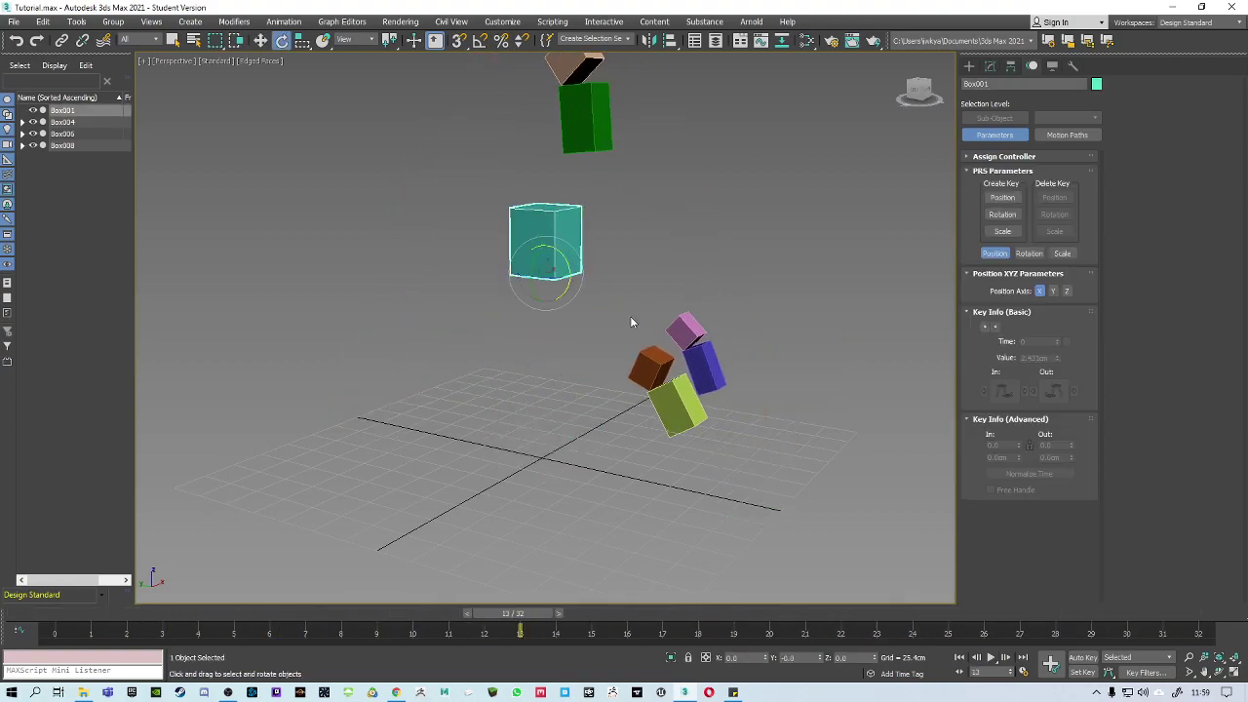
middle_click_drag(408, 280, 472, 268, "alt")
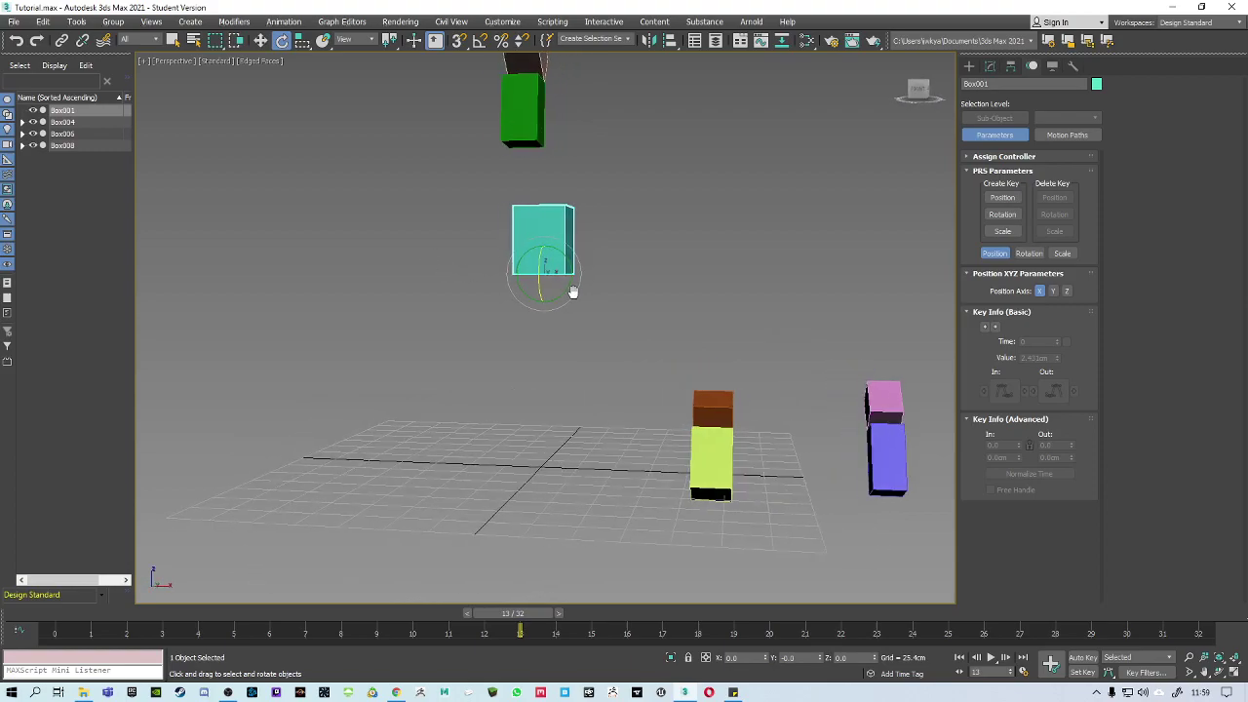
middle_click_drag(574, 289, 554, 291)
right_click(562, 297)
left_click(578, 311)
key("w")
scroll(578, 327, "down", 5)
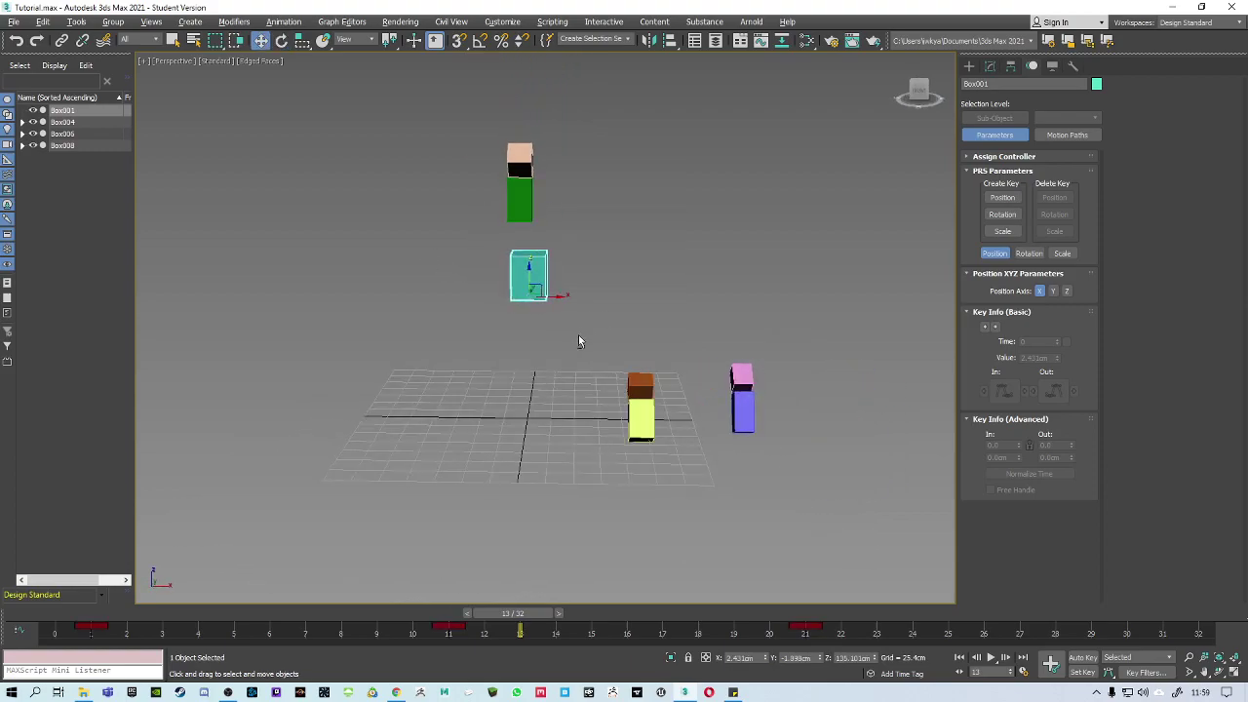
left_click_drag(554, 298, 665, 308, "shift")
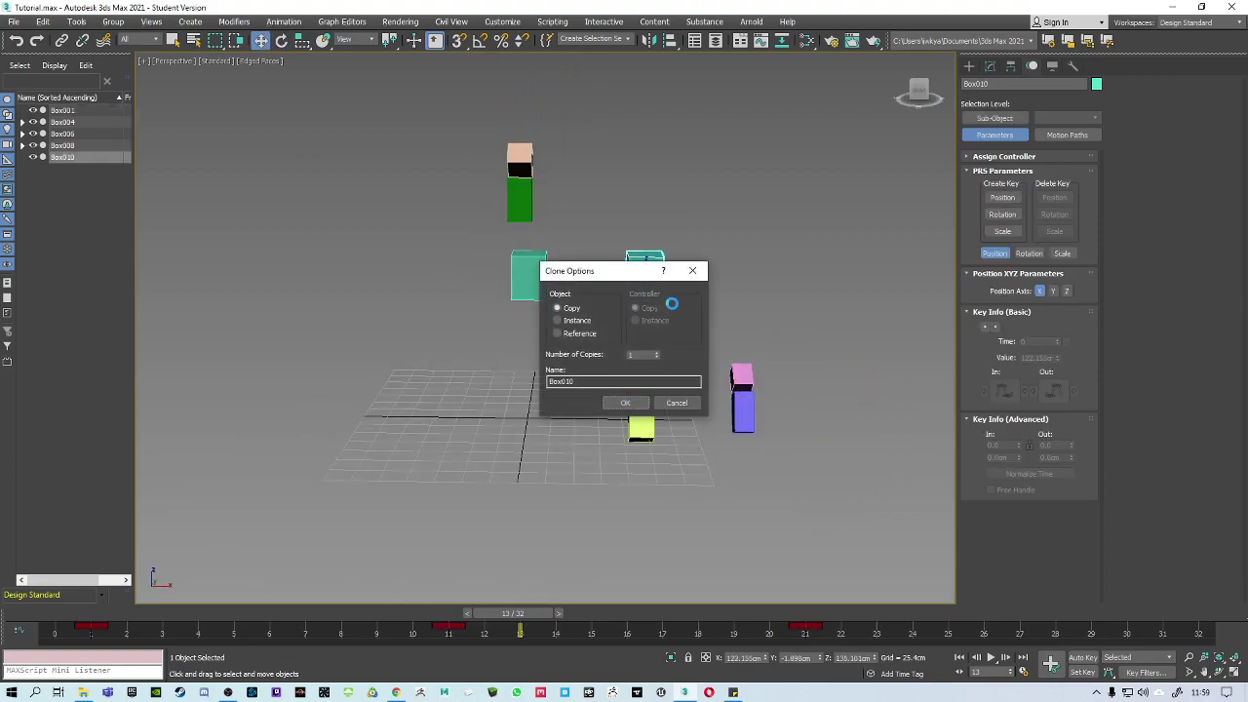
left_click(625, 402)
Scrub through the animation back to frame 0 to check the box pairs against the row of teal boxes.
mouse_move(702, 290)
middle_mouse_down()
mouse_move(711, 351)
mouse_move(651, 337)
mouse_move(727, 315)
mouse_move(699, 357)
mouse_move(653, 347)
middle_mouse_up()
left_click_drag(511, 612, 710, 531)
middle_click_drag(708, 456, 597, 408)
scroll(596, 408, "up", 2)
left_click_drag(517, 622, 238, 553)
key("w")
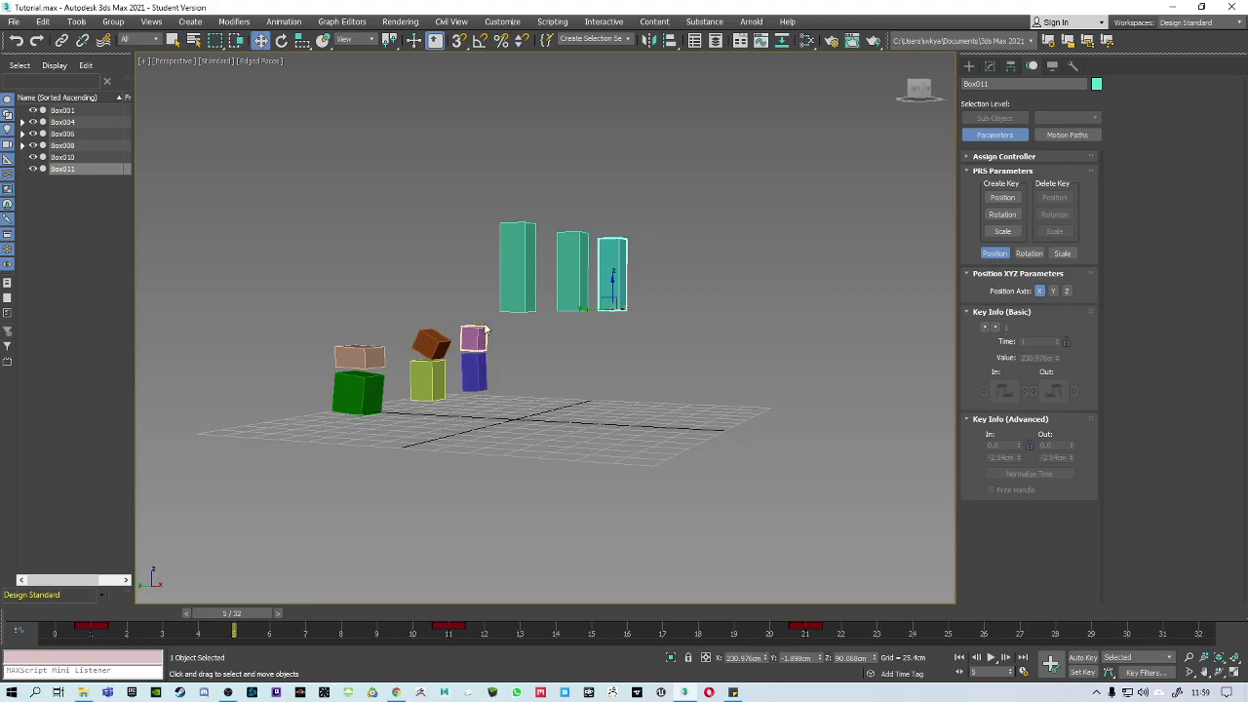
left_click_drag(245, 617, 30, 576)
middle_click_drag(407, 397, 384, 433)
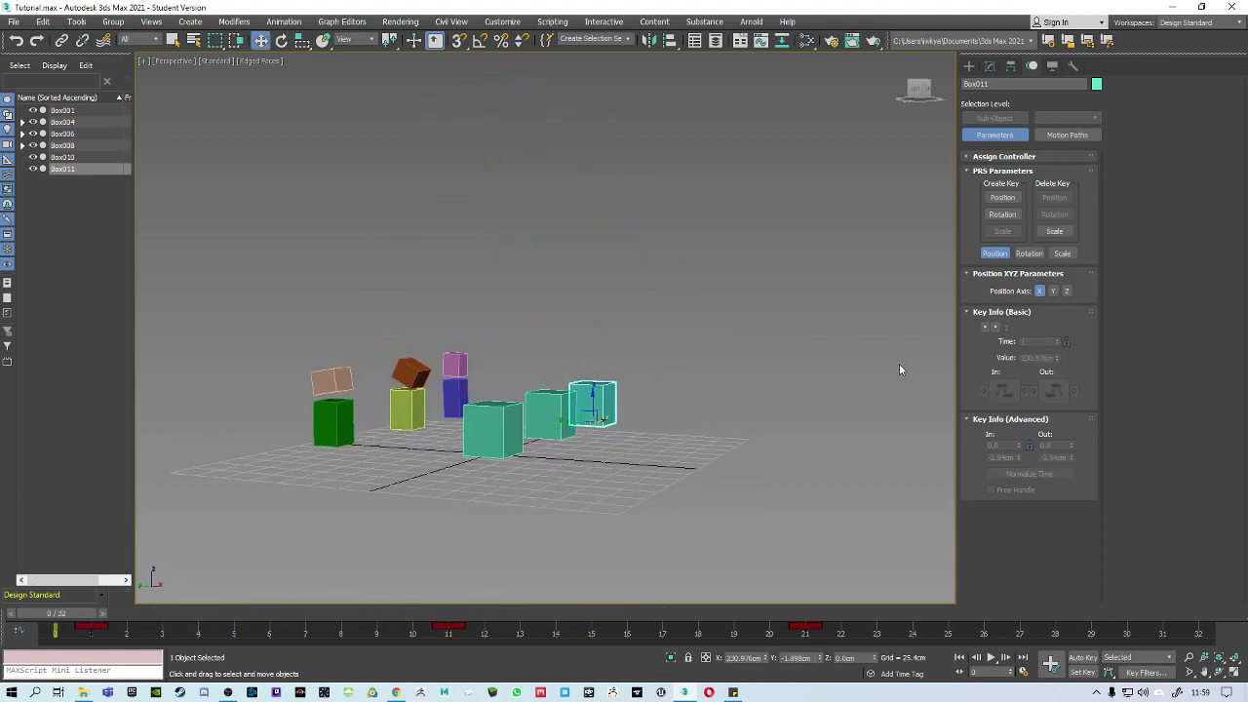